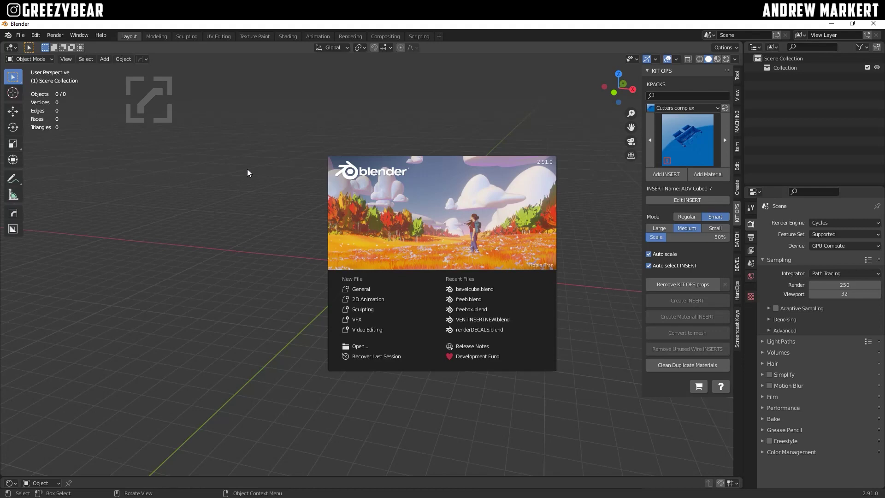
Step: Add a cube mesh to the empty scene and deselect it
left_click(230, 147)
left_click(104, 59)
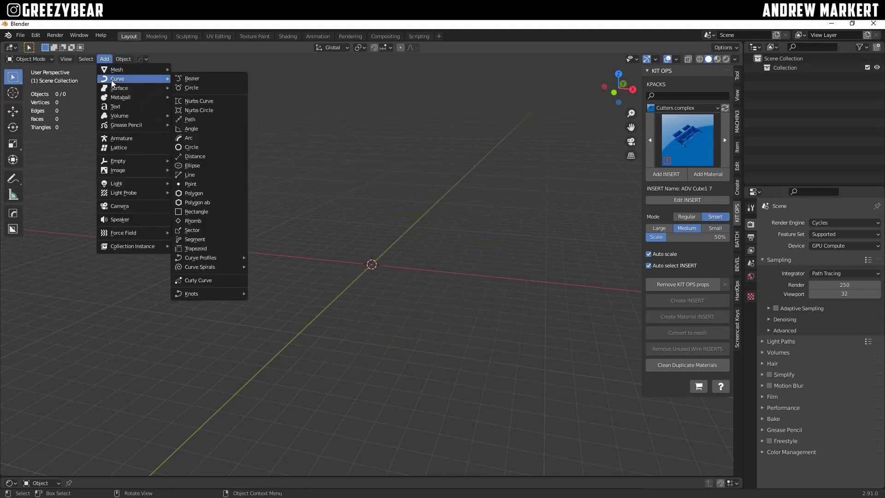
mouse_move(111, 69)
left_click(178, 88)
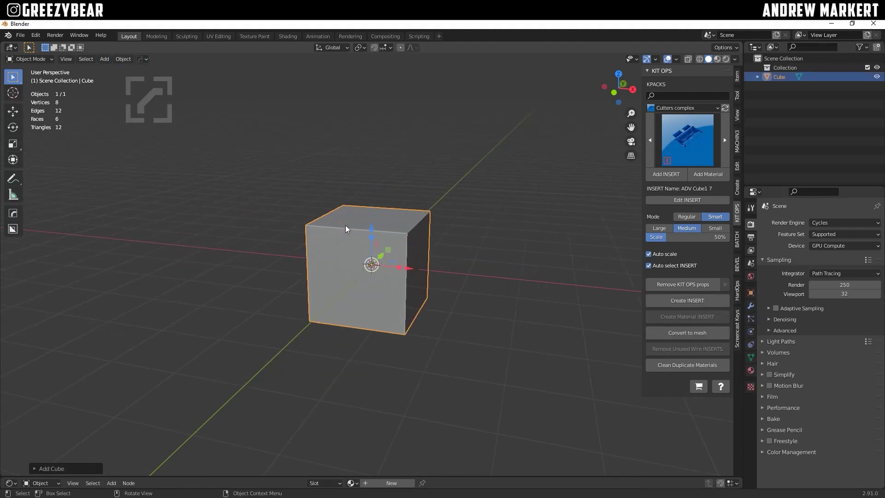
middle_click_drag(347, 224, 318, 226)
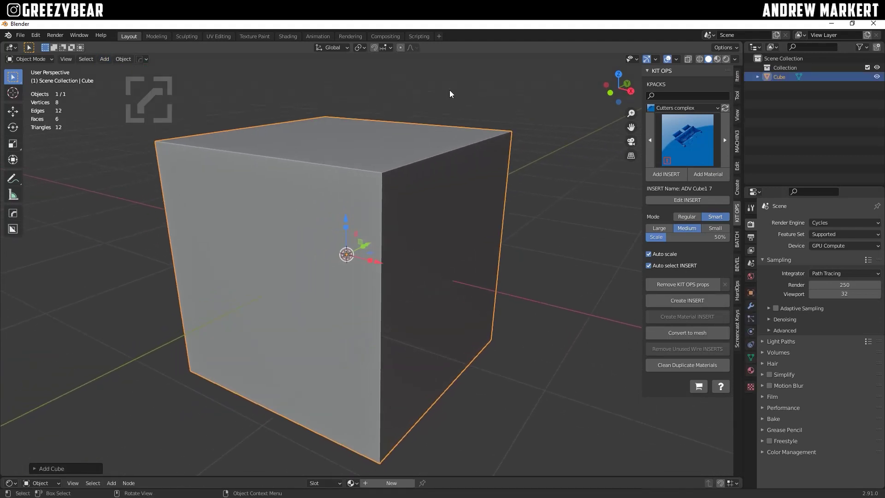
key("alt+a")
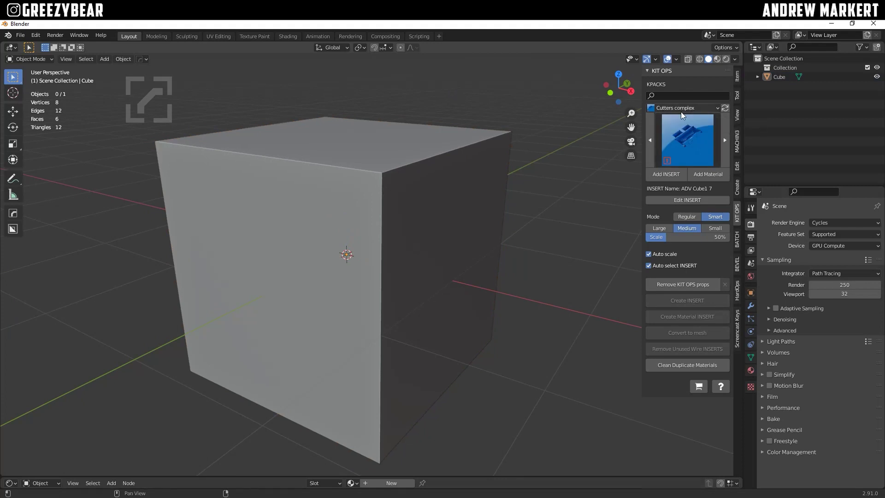
Step: Switch the KIT OPS library to the Cutters medium pack and browse its available inserts
left_click(682, 109)
left_click(358, 128)
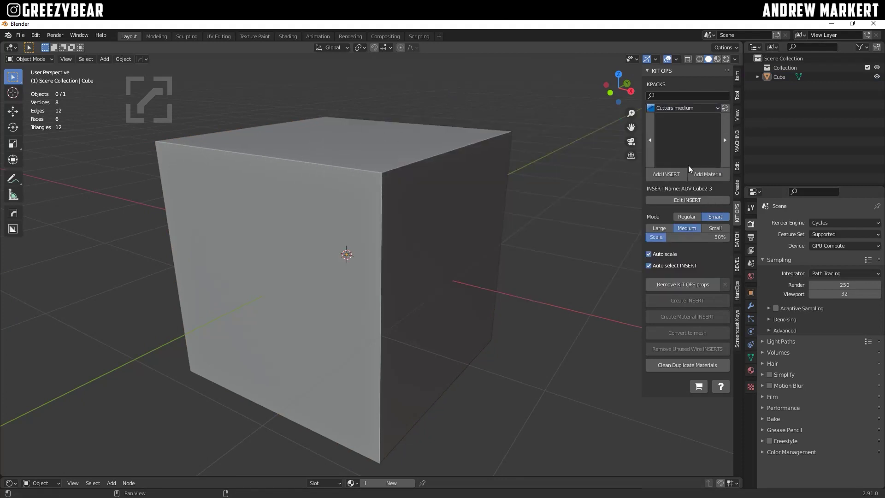
left_click(709, 157)
left_click(718, 115)
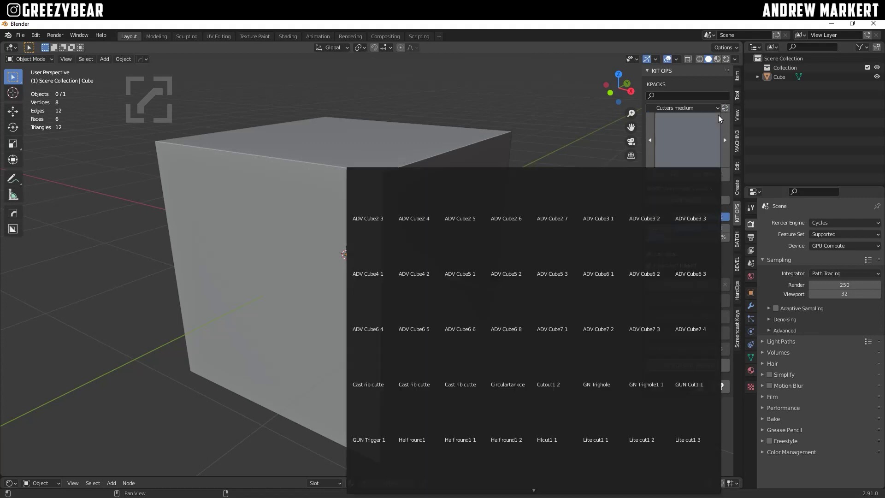
left_click(715, 106)
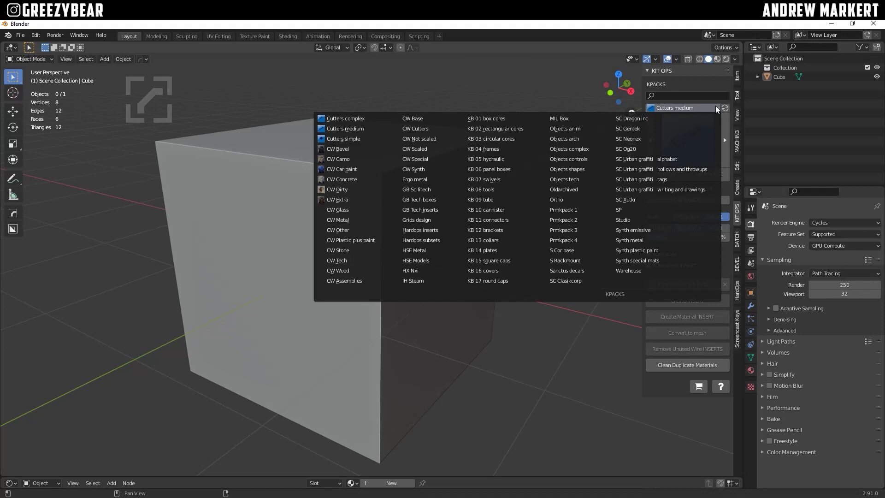
left_click(716, 107)
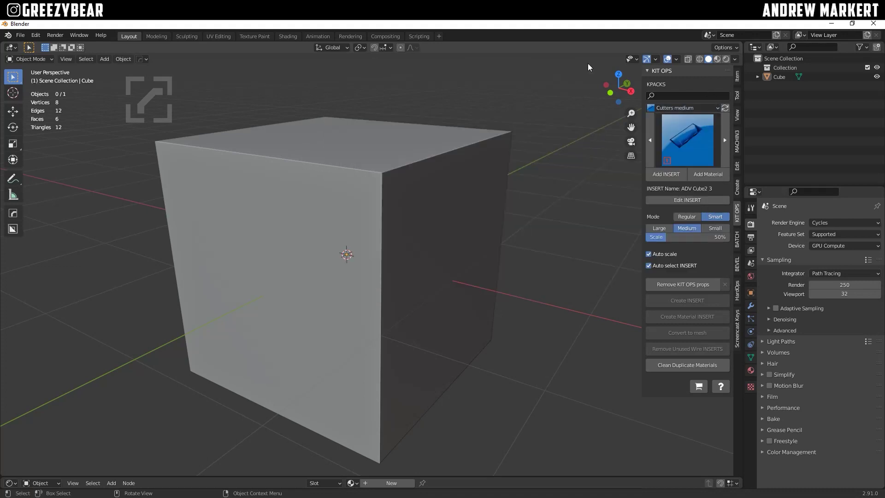
left_click(684, 136)
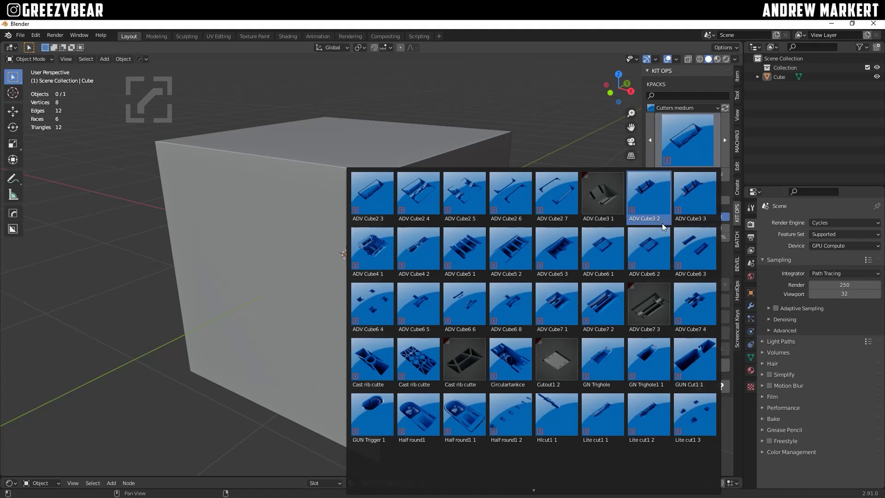
Step: Place the ADV Cube4 5 insert from Cutters complex near the upper corner of the cube's side face and scale it up about 1.5 times
left_click(682, 108)
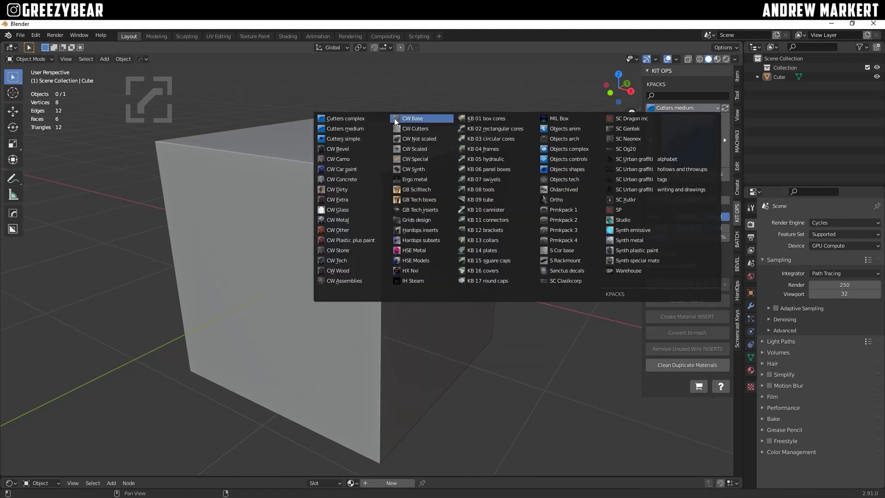
left_click(346, 118)
left_click(695, 148)
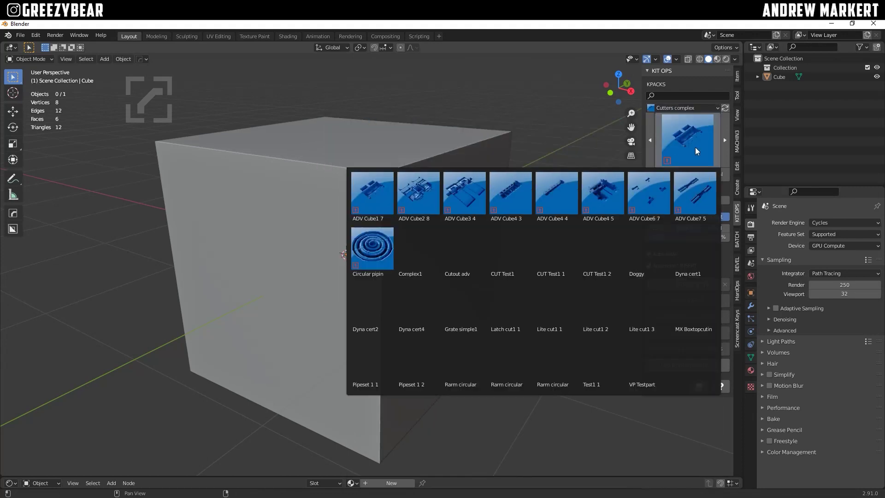
left_click(603, 191)
left_click(434, 194)
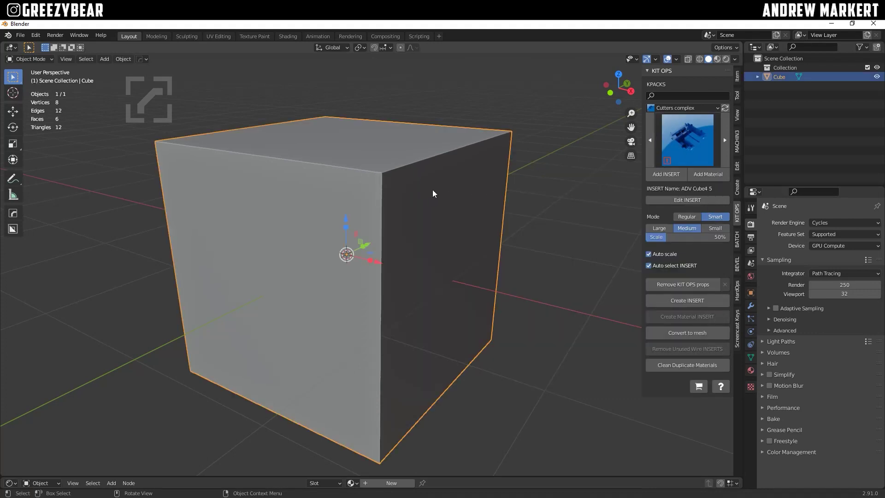
left_click(666, 175)
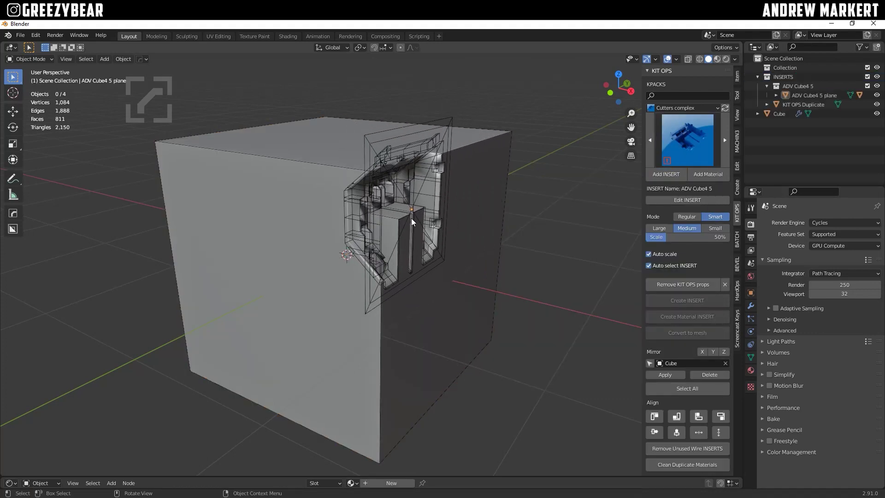
left_click(411, 222)
key("s")
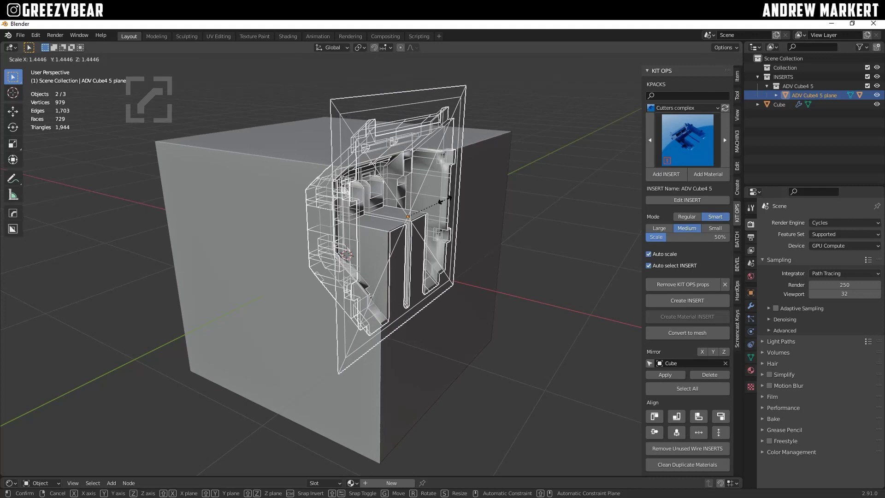
left_click(446, 199)
Step: Place the ADV Cube5 1 insert from Cutters medium on the cube's adjacent side face and enlarge it about 1.7 times
left_click(678, 109)
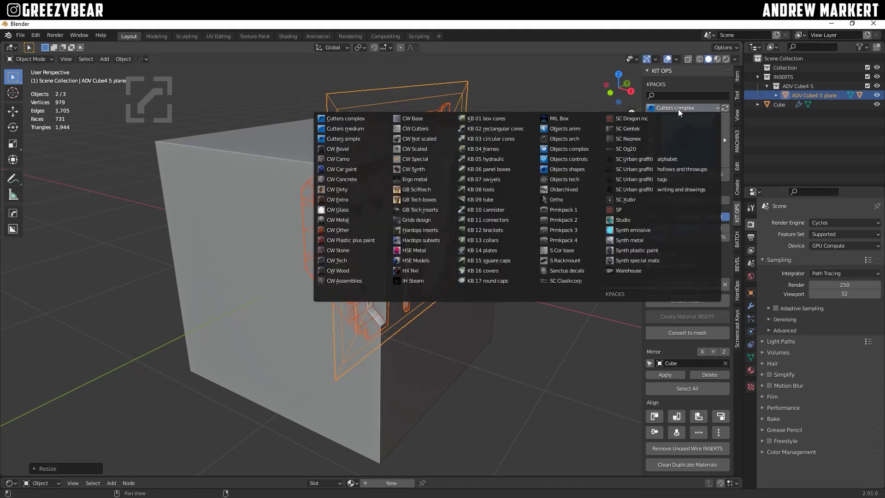
left_click(346, 128)
left_click(687, 141)
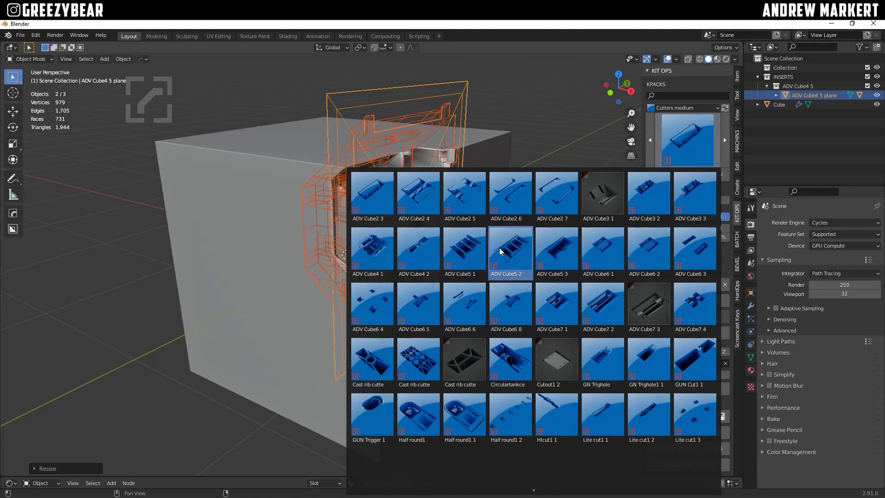
left_click(464, 248)
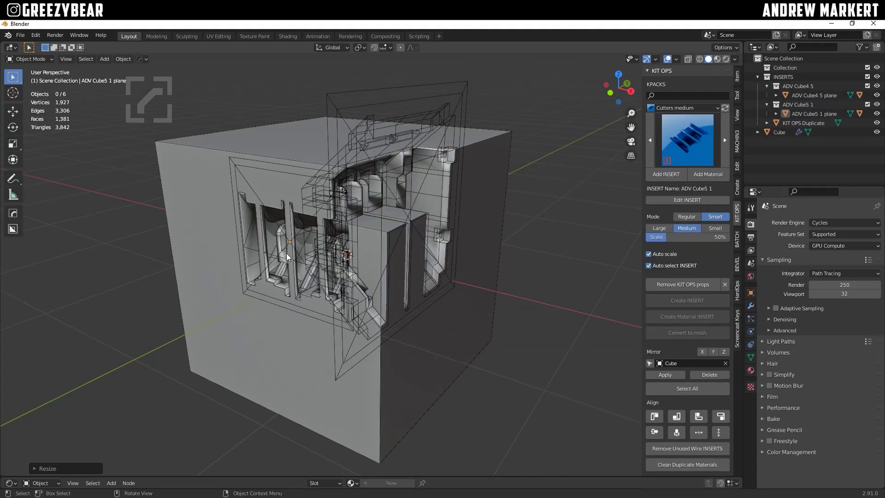
left_click(248, 275)
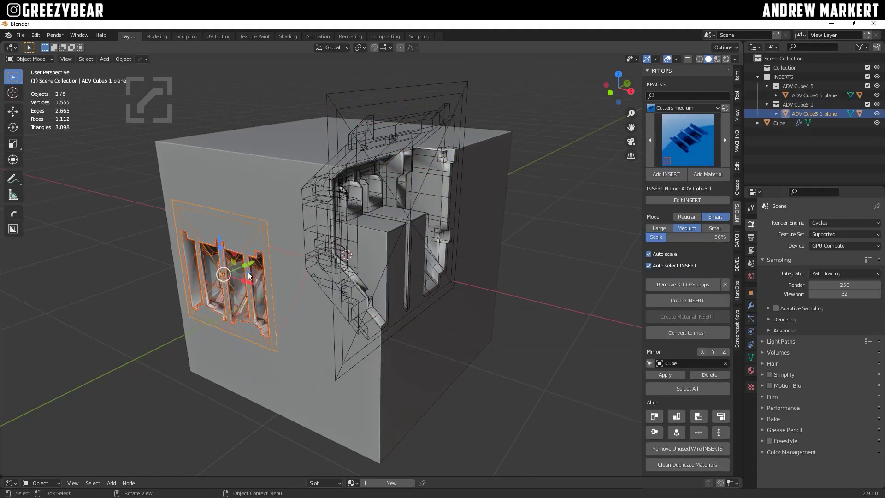
key("s")
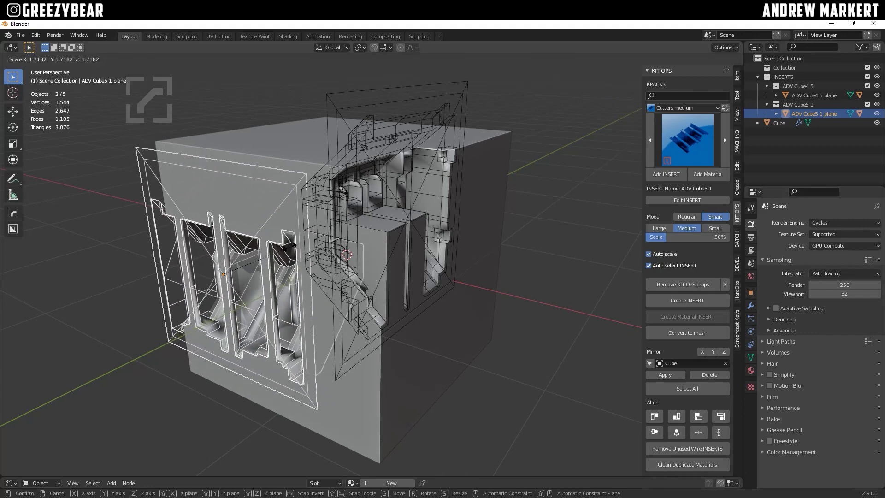
left_click(290, 247)
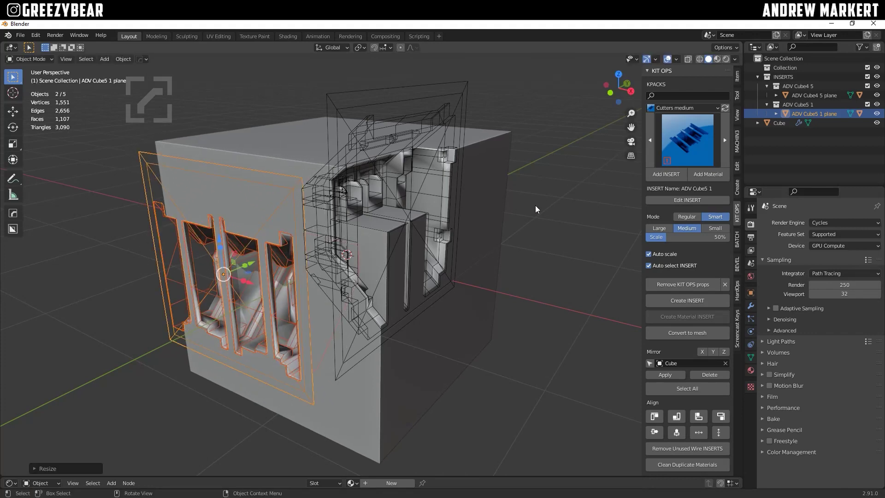
Step: Move the ADV Cube4 5 insert about 0.08 m along the Y axis, further onto the cube's side face
middle_click_drag(536, 209, 474, 217)
left_click(337, 221)
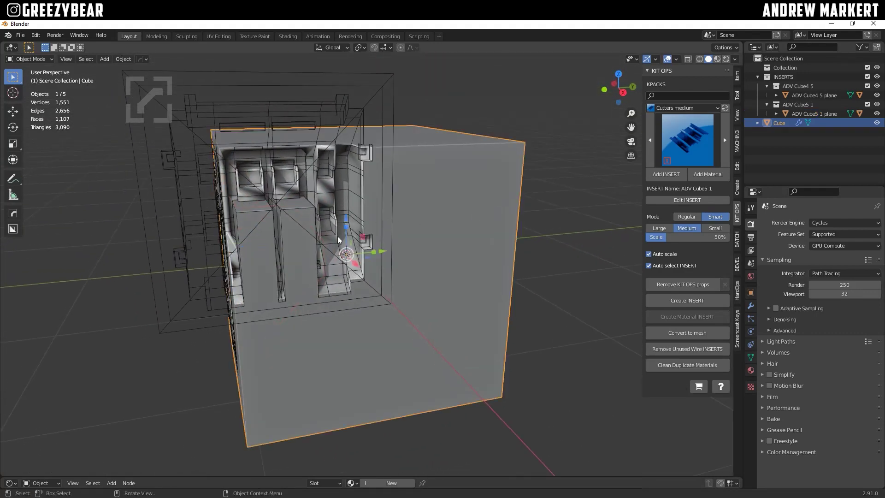
left_click(331, 162)
key("g")
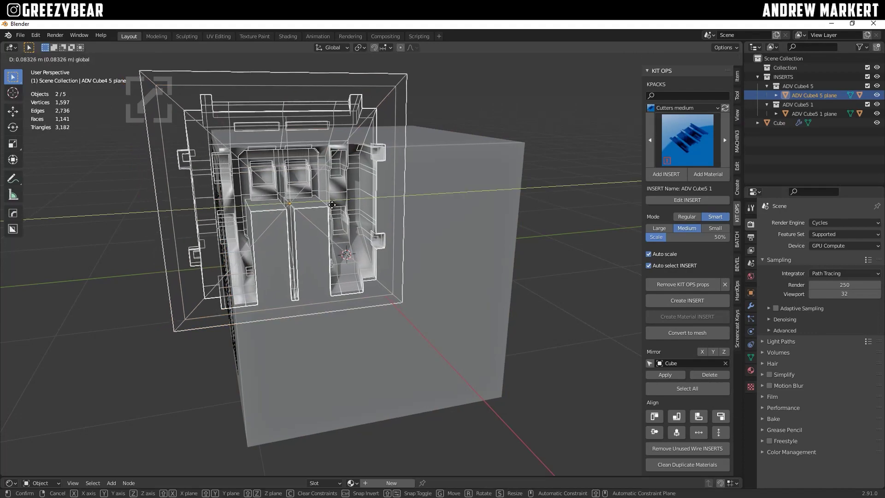
left_click(325, 204)
key("alt+a")
Step: Apply the cutter modifiers on the cube and delete the ADV Cube4 5 and ADV Cube5 1 insert objects
middle_click_drag(443, 231, 409, 258)
left_click(385, 284)
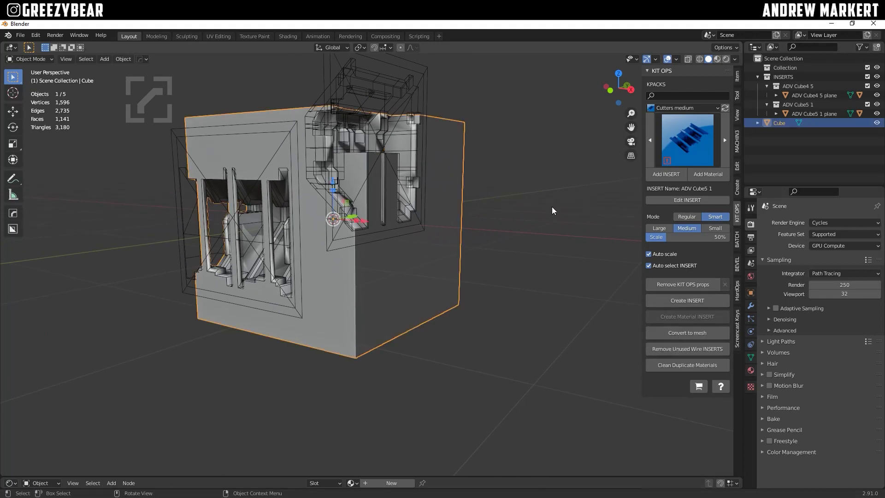
key("alt+a")
left_click(392, 102)
left_click(271, 197)
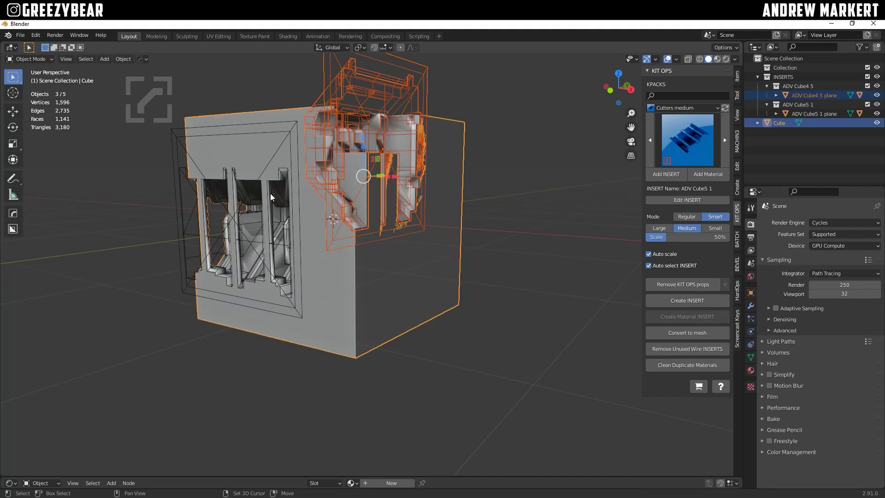
left_click(402, 96)
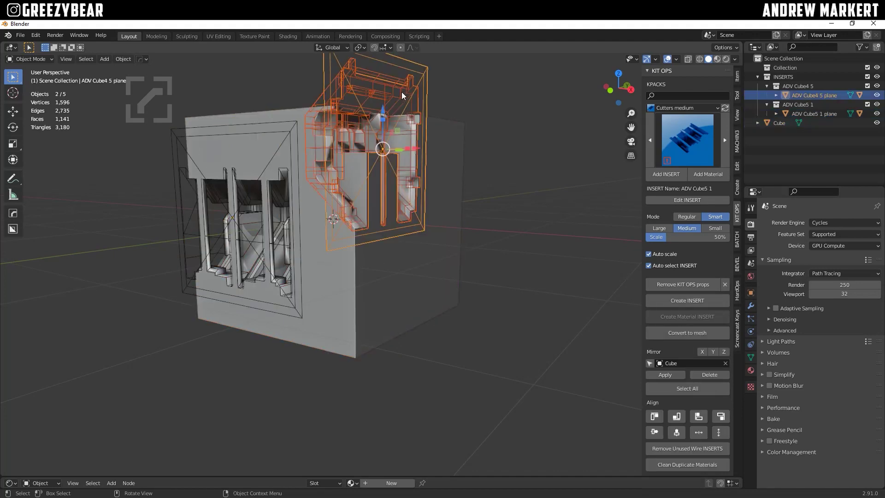
left_click(181, 183, "shift")
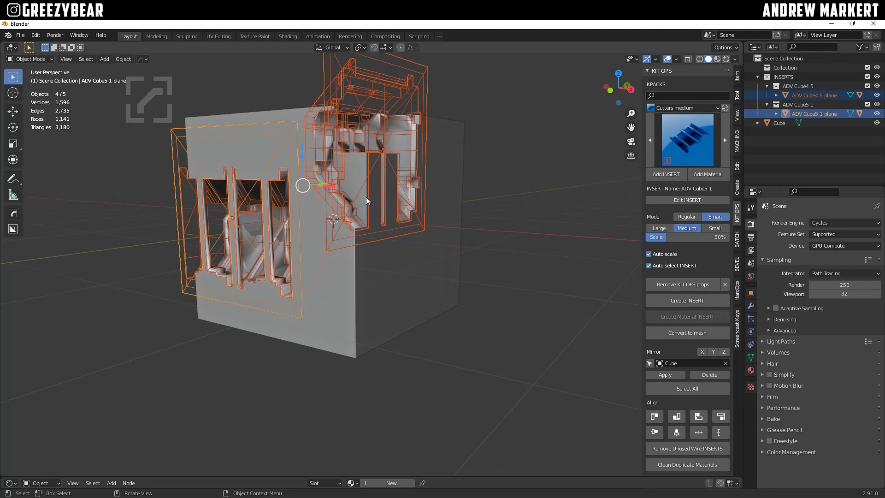
key("Delete")
Step: Bring up the KIT OPS Bevel tools and turn on Auto Smooth in the cube mesh's normals settings
middle_click_drag(378, 239, 441, 222)
left_click(737, 259)
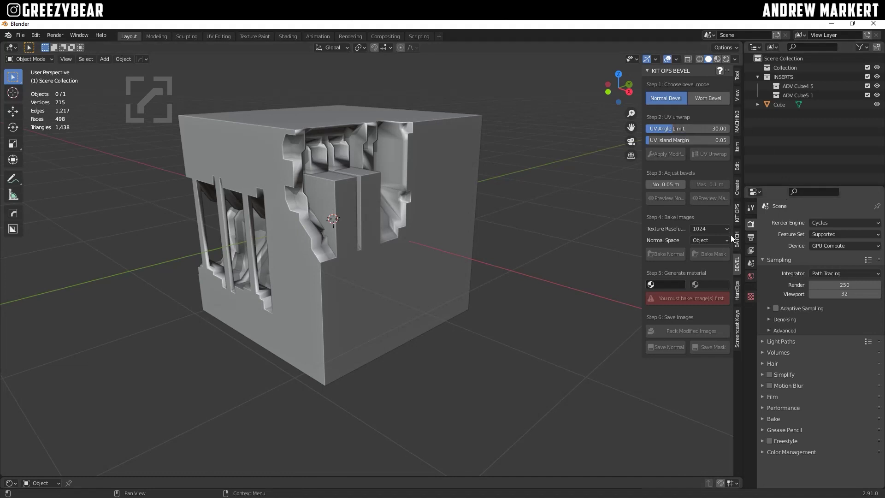
left_click(357, 263)
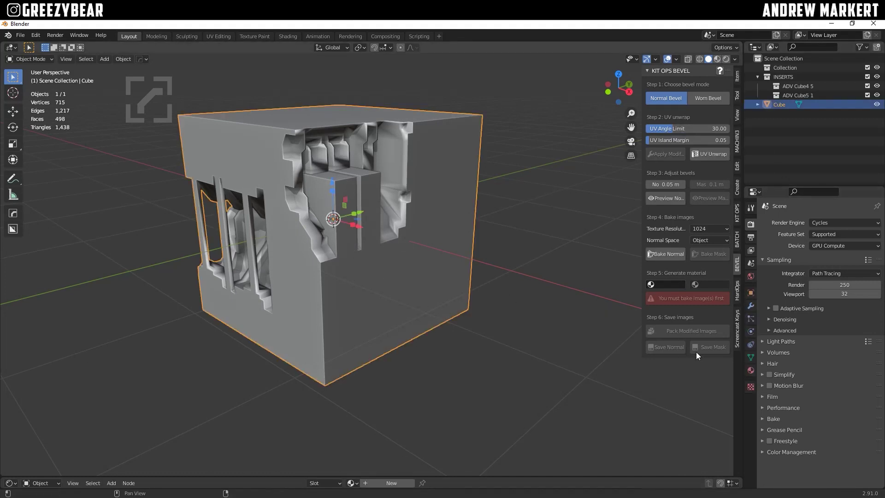
left_click(752, 360)
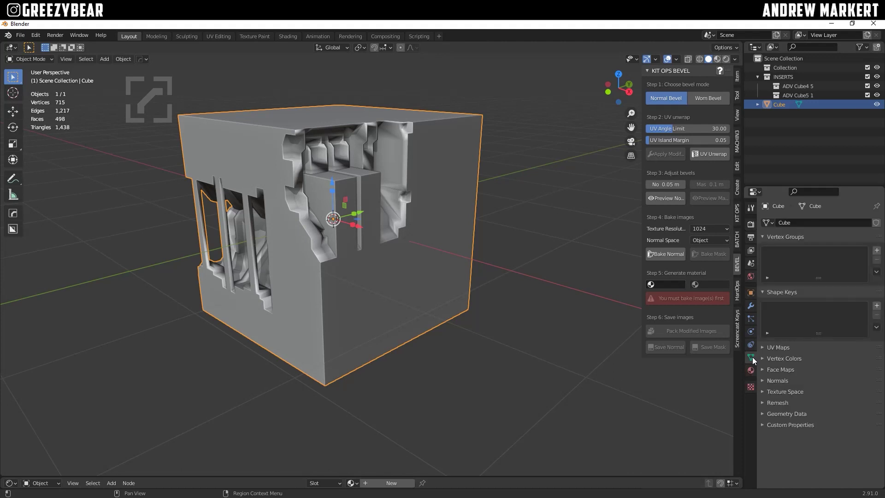
left_click(762, 380)
left_click(808, 393)
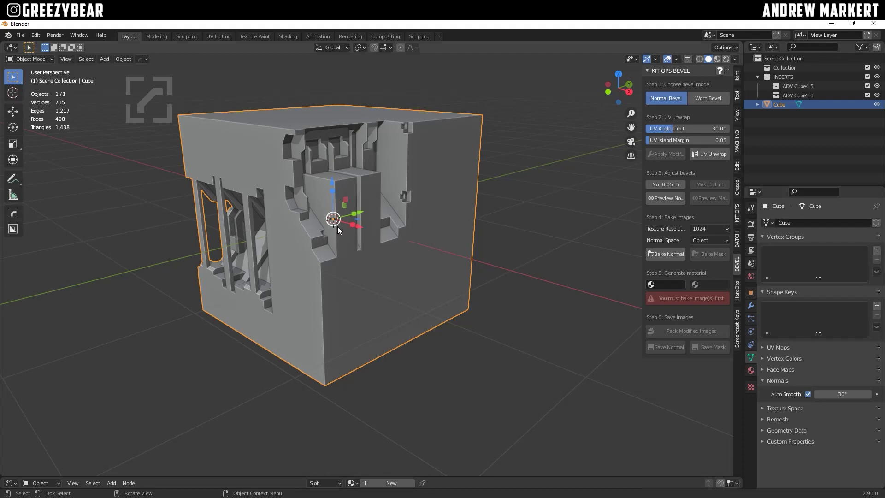
Step: Mirror the cube's cut details across the Y axis with the -Y direction of the HardOps mirror gizmo
left_click(546, 145)
middle_click_drag(546, 145, 377, 272)
left_click(378, 269)
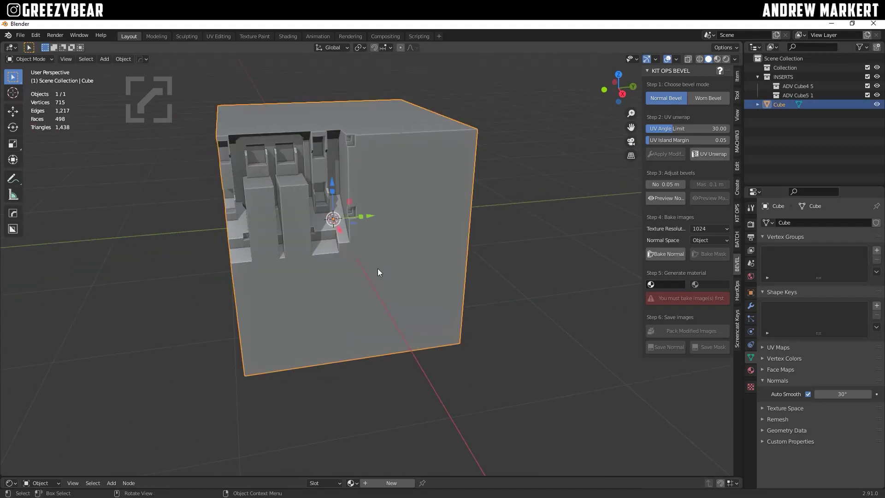
key("alt+x")
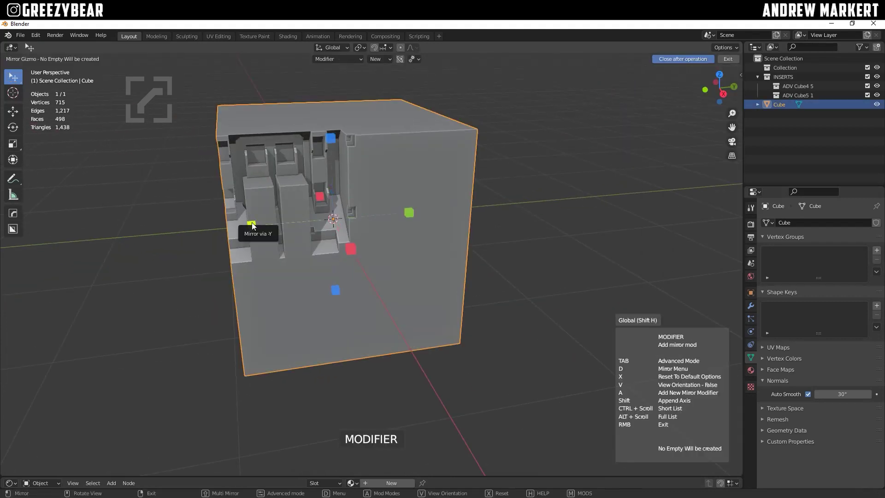
left_click(252, 226)
middle_click_drag(427, 218, 342, 280)
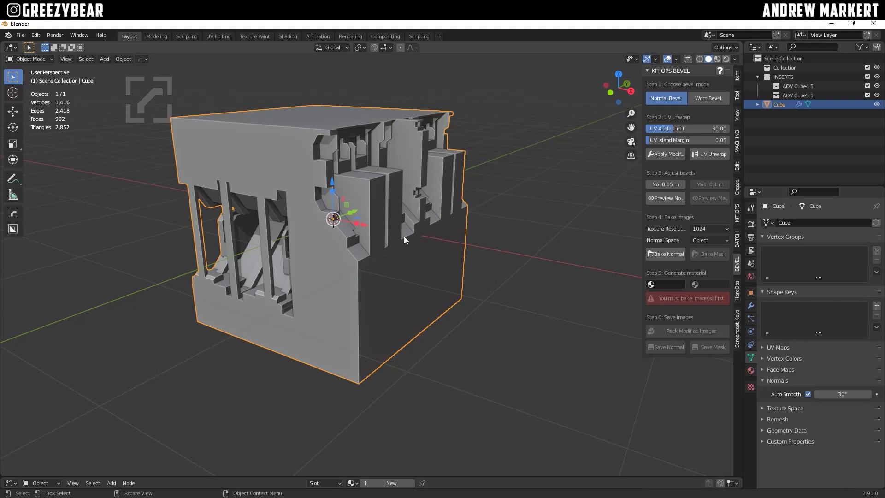
Step: Add the X axis to the cube's existing mirror so its cut details repeat on the opposite side
middle_click_drag(405, 237, 362, 266)
key("alt+x")
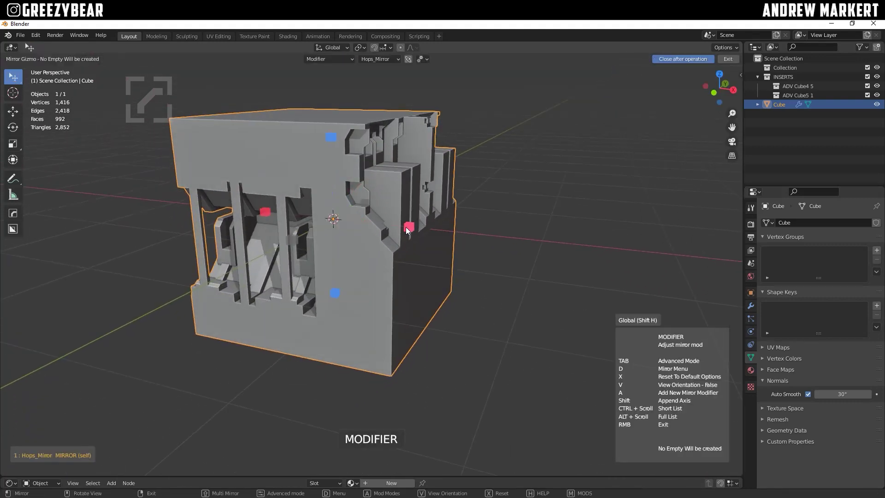
left_click(406, 226)
left_click(493, 187)
middle_click_drag(492, 187, 359, 267)
left_click(375, 263)
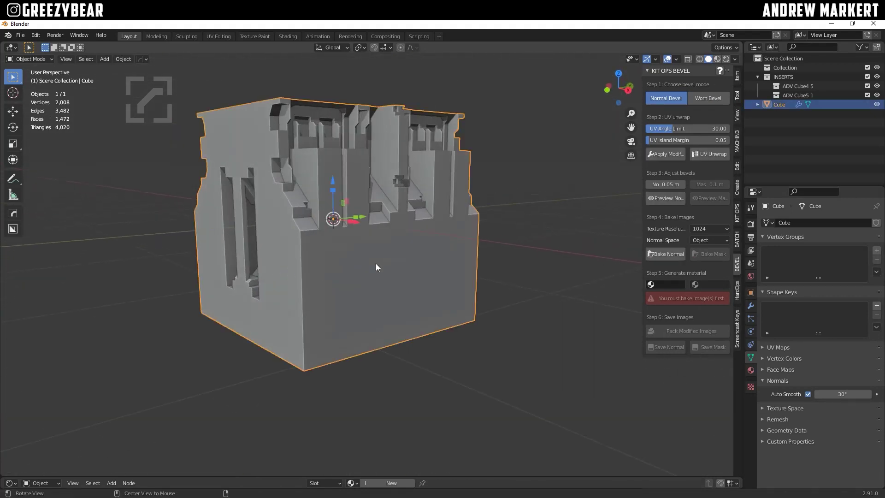
Step: Add the Z axis to the cube's HardOps mirror so its upper cut details repeat on the lower half
key("alt+x")
left_click(335, 154)
left_click(571, 162)
middle_click_drag(570, 162, 392, 219)
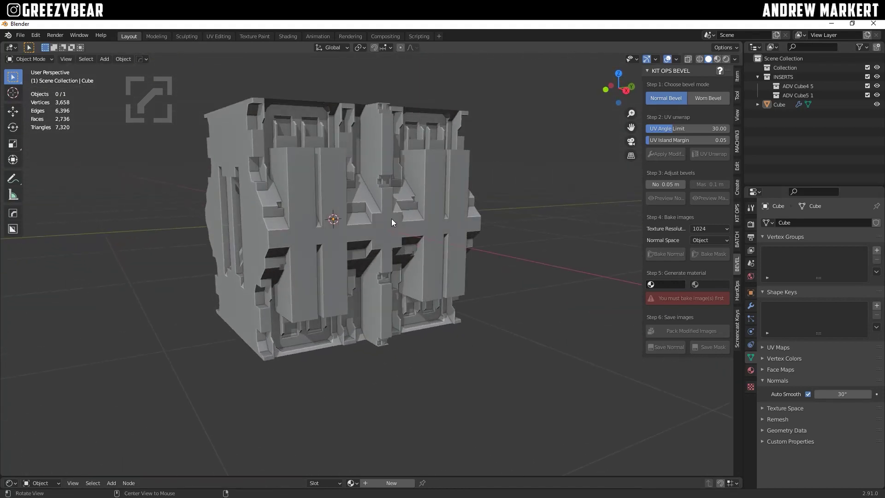
scroll(406, 224, "up", 3)
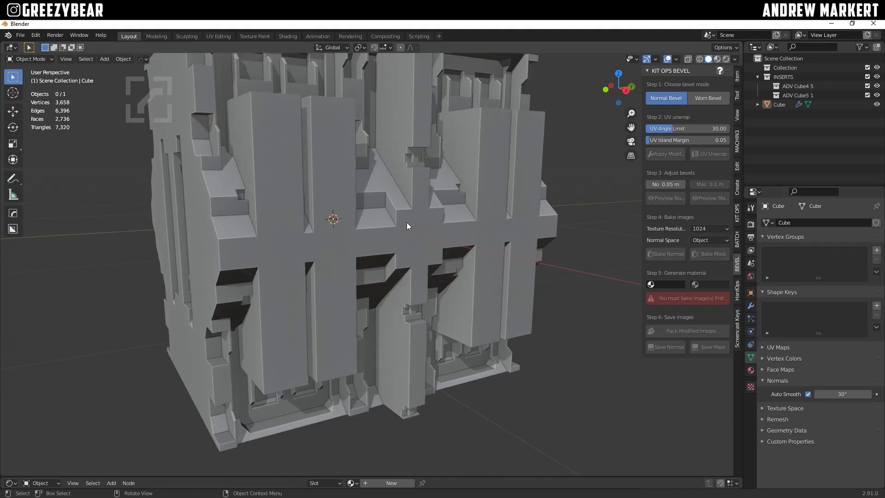
scroll(406, 226, "down", 3)
middle_click_drag(407, 226, 360, 238)
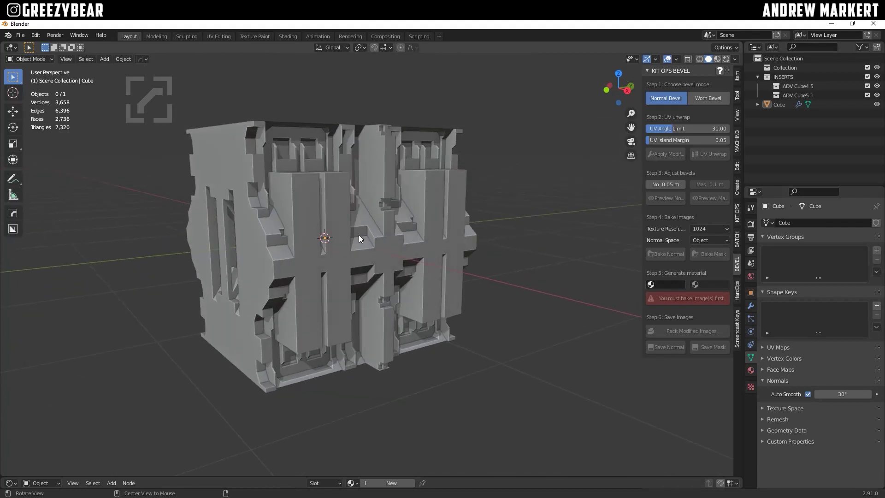
Step: Apply the cube's mirror modifier with KIT OPS Bevel and UV unwrap the cube
left_click(336, 211)
middle_click_drag(433, 235, 423, 237)
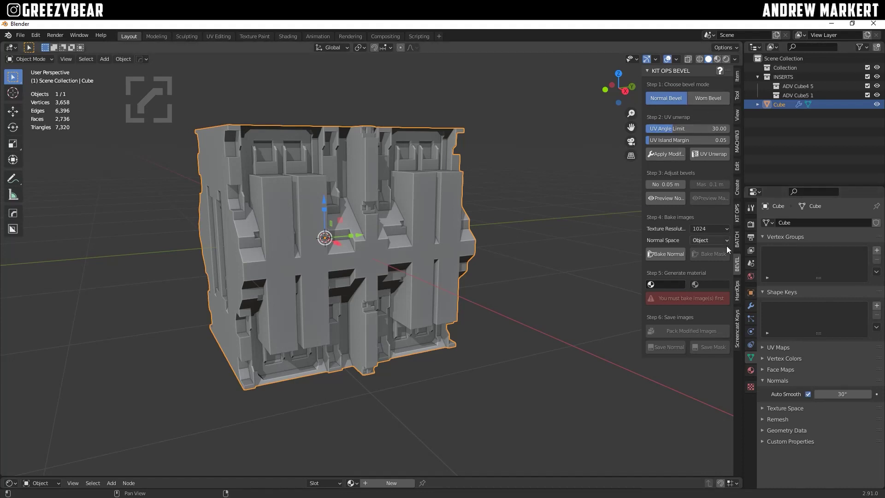
left_click(750, 305)
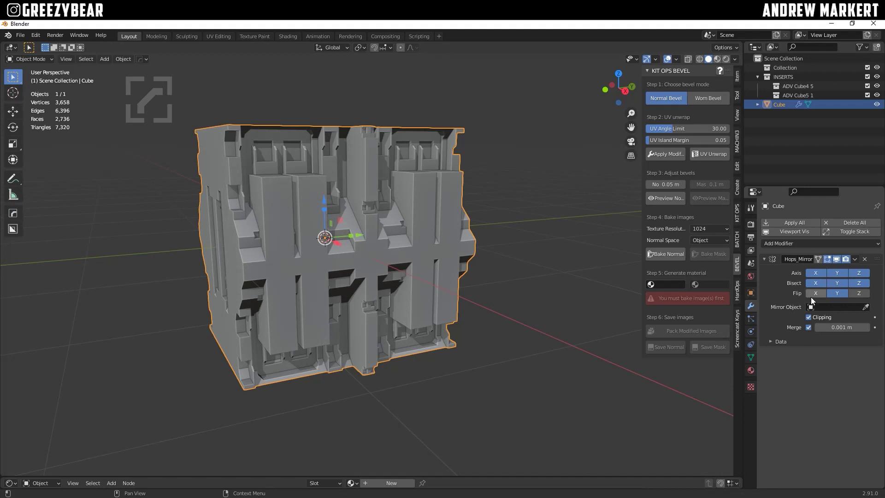
left_click(662, 154)
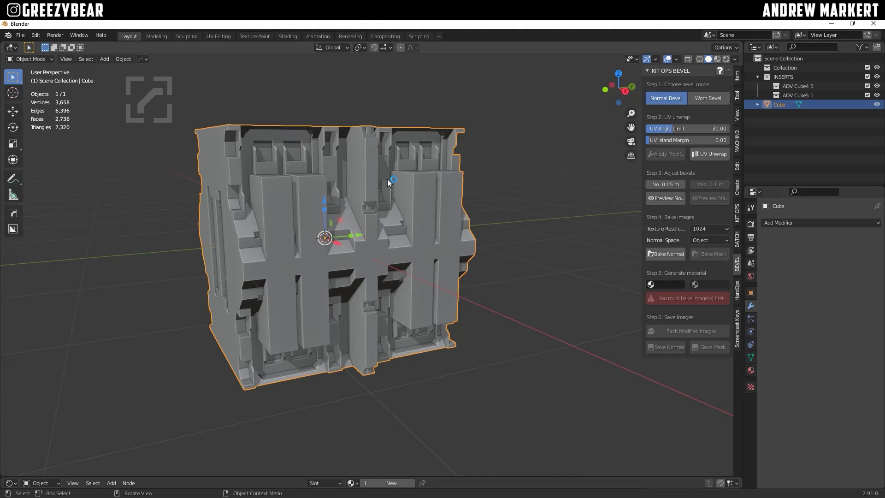
left_click(711, 155)
Step: Set the normal bevel width to 0.02 m, preview it on the cube from several angles and stop the preview
left_click(672, 186)
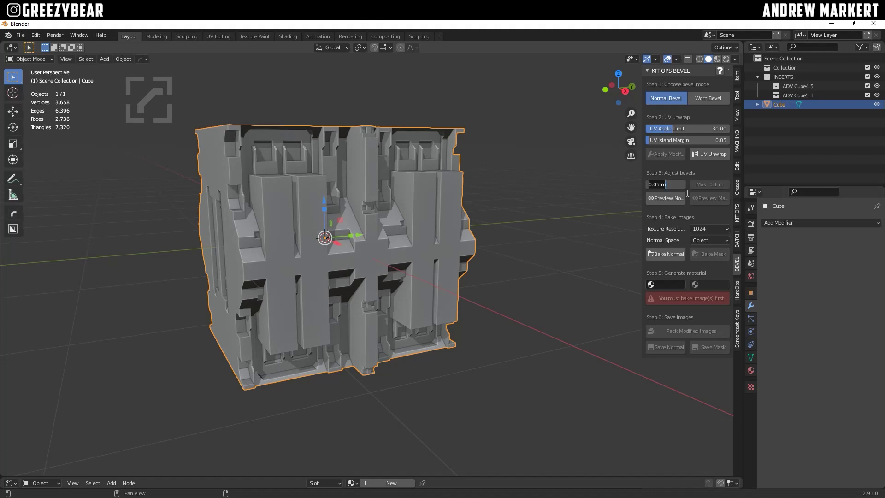
type(".0")
left_click(660, 198)
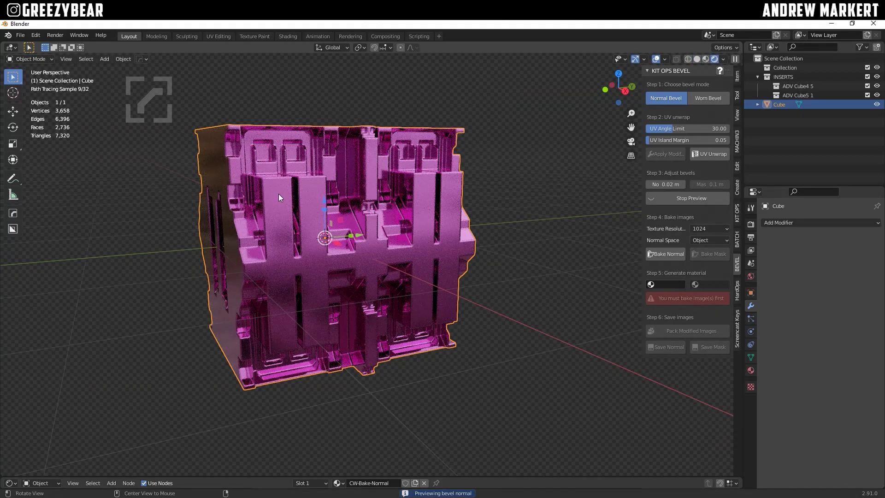
middle_click_drag(278, 194, 347, 212)
scroll(347, 212, "up", 6)
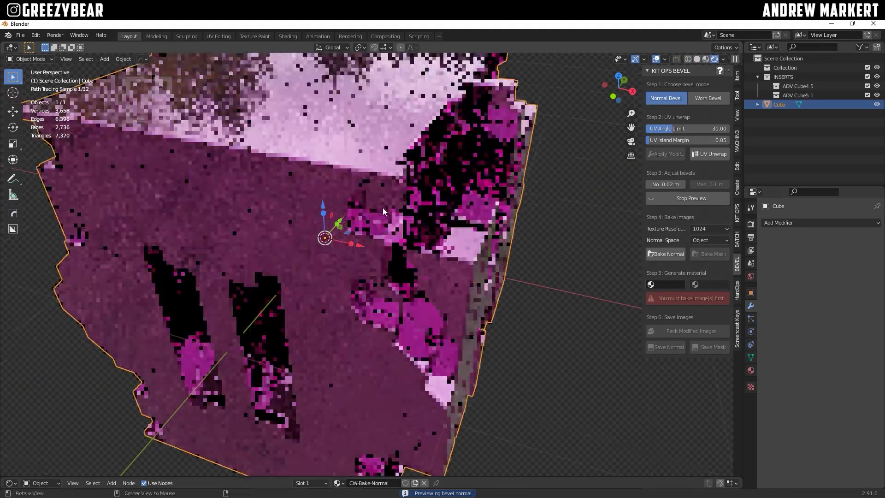
scroll(364, 212, "down", 6)
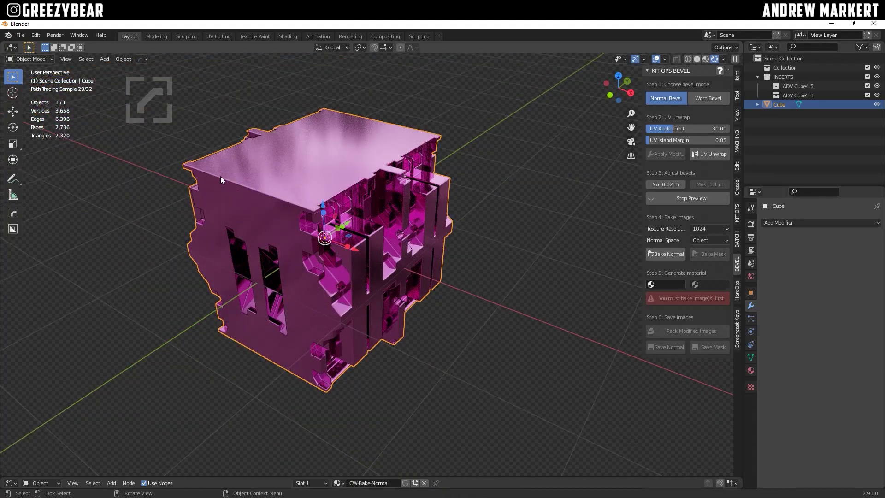
scroll(323, 246, "up", 5)
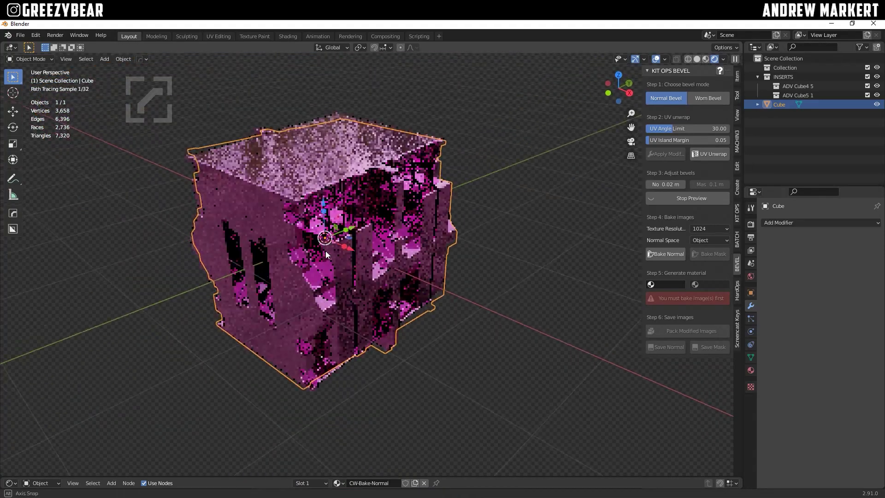
mouse_move(297, 237)
middle_mouse_down()
mouse_move(290, 229)
mouse_move(305, 223)
mouse_move(292, 225)
middle_mouse_up()
scroll(291, 225, "down", 2)
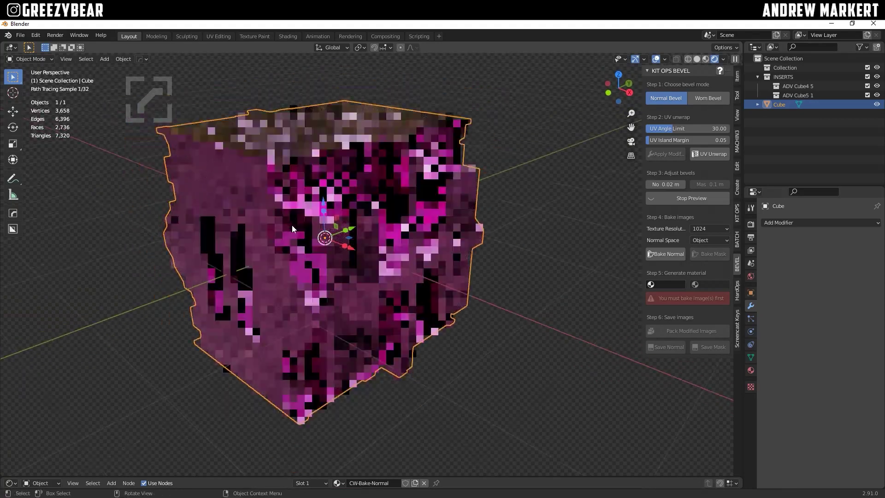
left_click(658, 199)
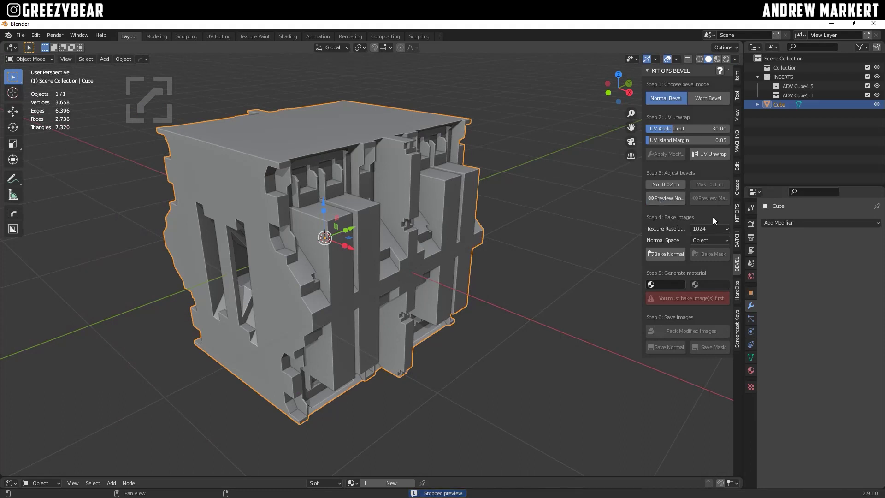
Step: Bake the cube's normal bevel at 1024 resolution in Object space and generate its material
left_click(724, 227)
left_click(720, 239)
left_click(668, 253)
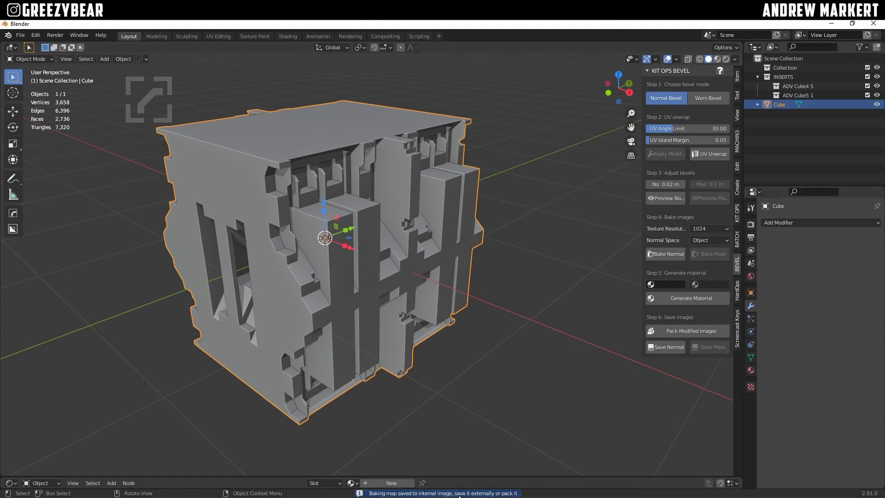
left_click(668, 297)
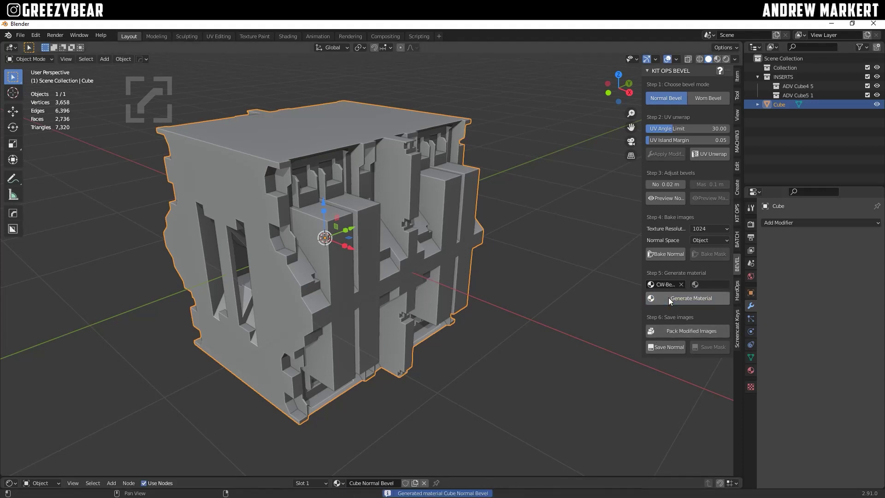
Step: Switch the viewport to Material Preview shading and check the baked bevels around the cube
left_click(718, 59)
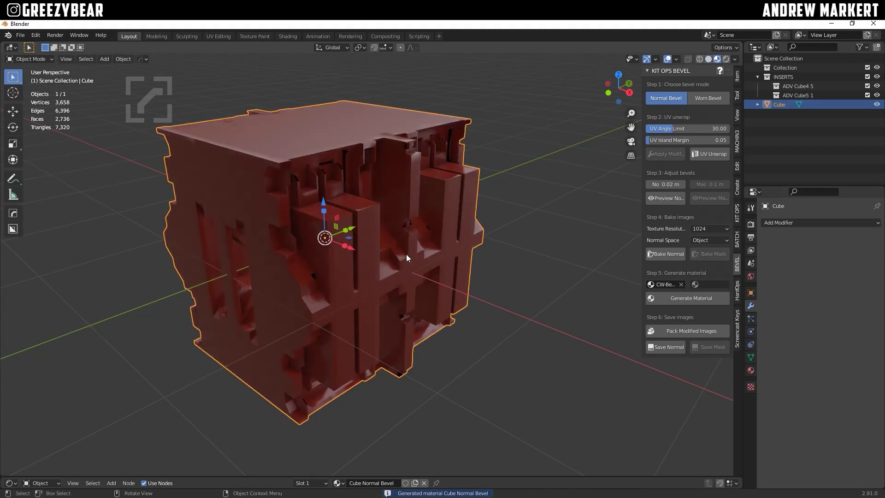
middle_click_drag(355, 234, 395, 192)
middle_click_drag(419, 259, 472, 202)
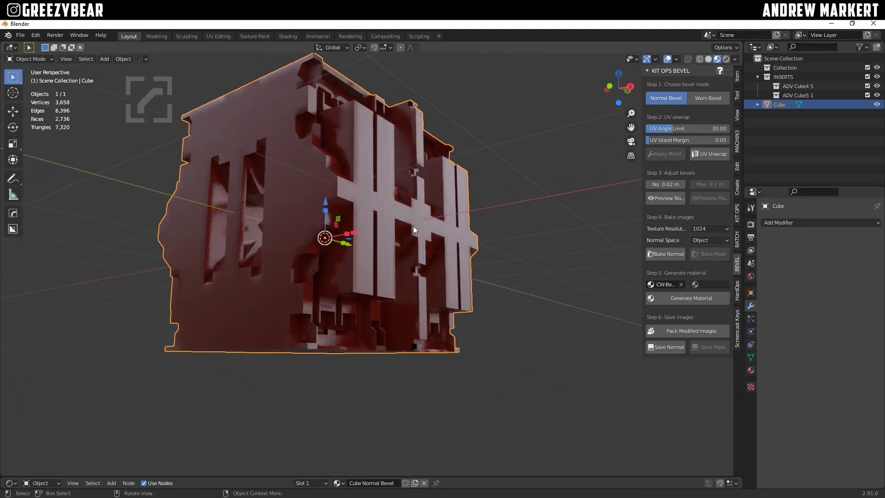
middle_click_drag(374, 195, 353, 238)
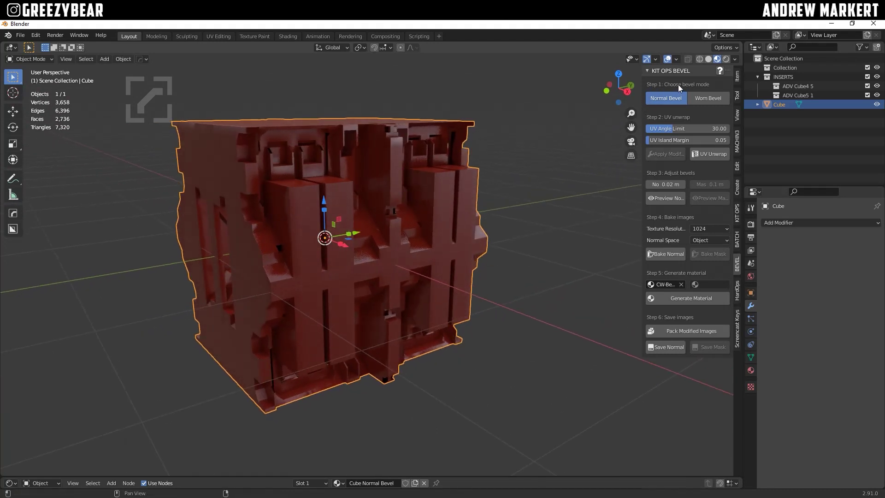
Step: Switch to Worn Bevel mode and bake the cube's mask with a mask bevel width of 0.04 m
left_click(714, 97)
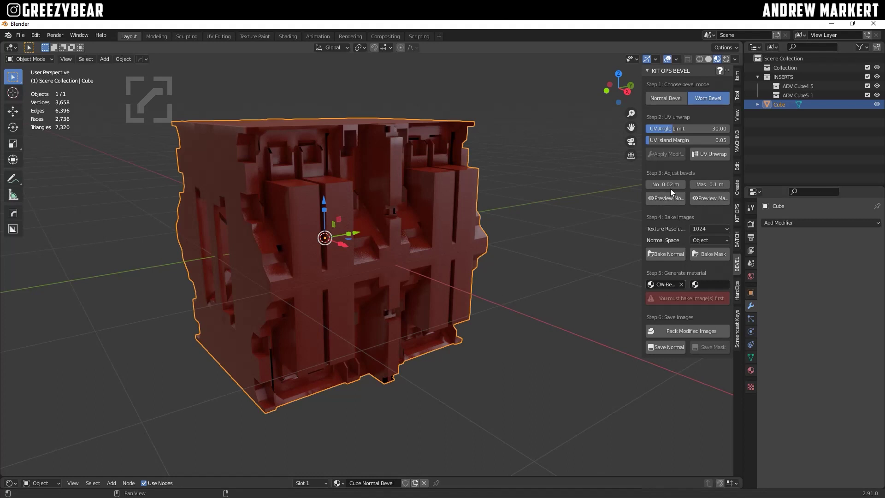
left_click(721, 184)
key("BackSpace")
key("BackSpace")
key("BackSpace")
key("BackSpace")
key("BackSpace")
type(".04")
key("Return")
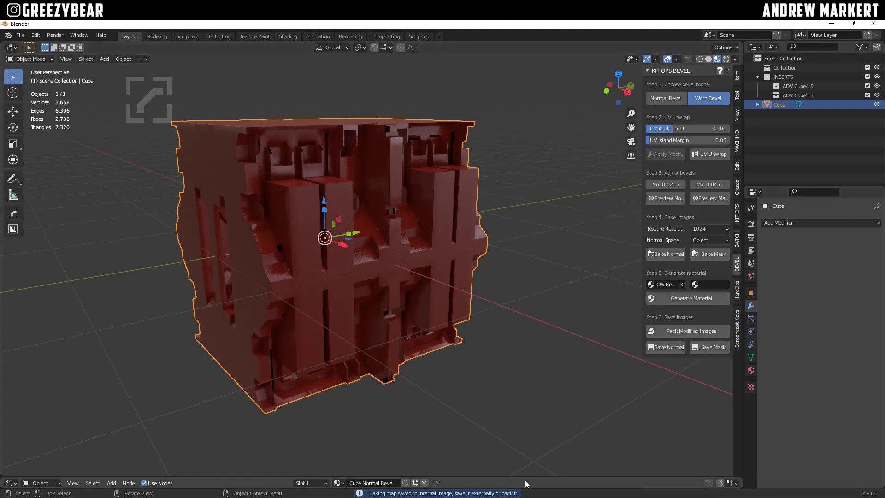
Step: Pack the baked images, generate the cube's worn bevel material and inspect its edges
left_click(700, 332)
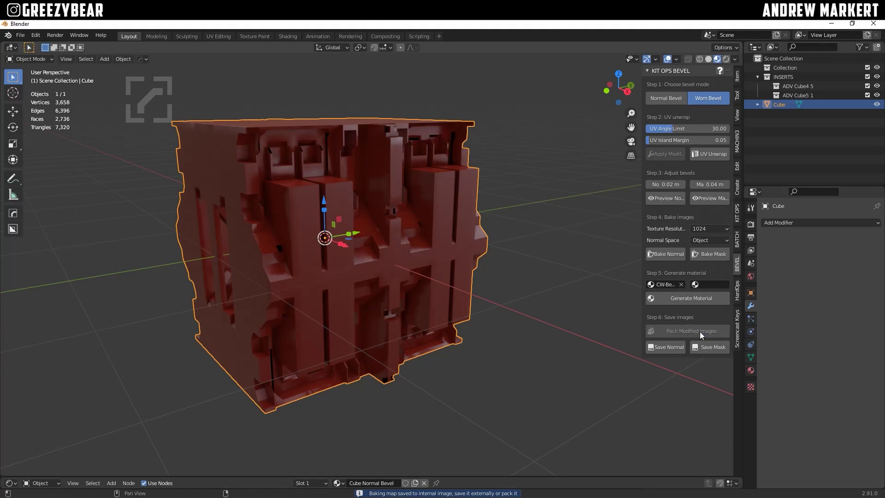
left_click(692, 297)
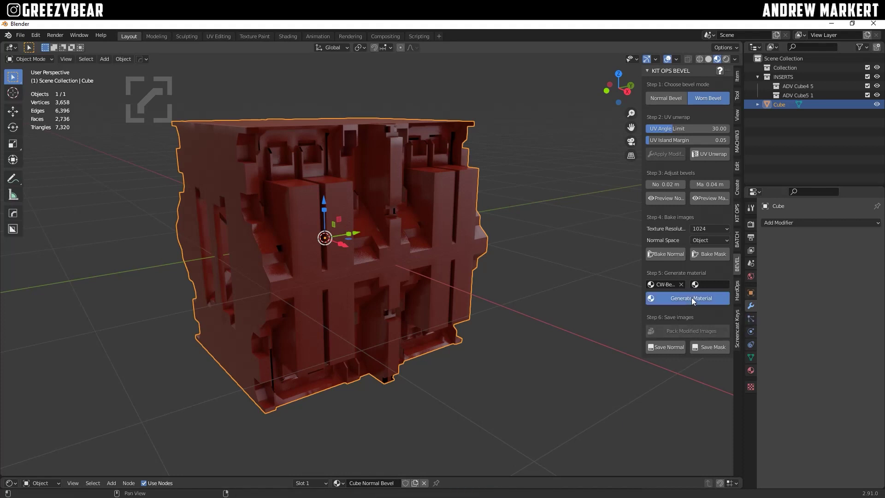
left_click(505, 146)
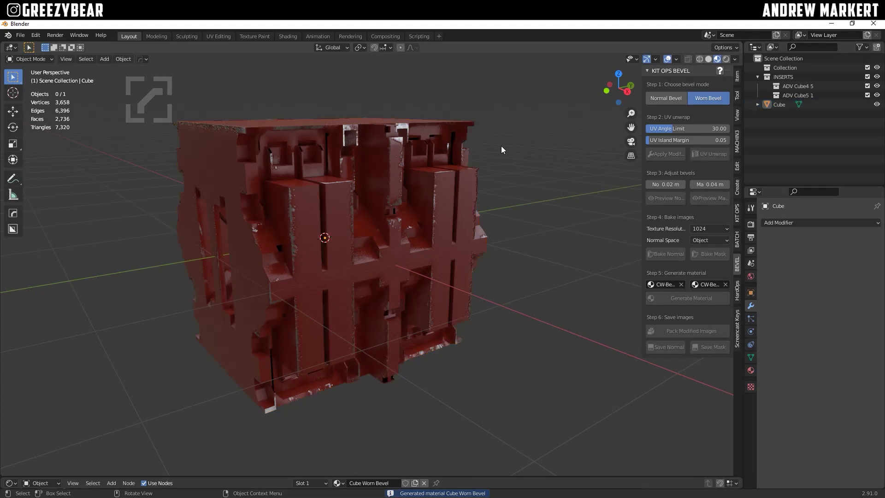
middle_click_drag(303, 246, 322, 248)
scroll(355, 270, "up", 5)
scroll(356, 272, "down", 5)
scroll(356, 270, "down", 5)
scroll(282, 284, "up", 5)
scroll(284, 289, "down", 5)
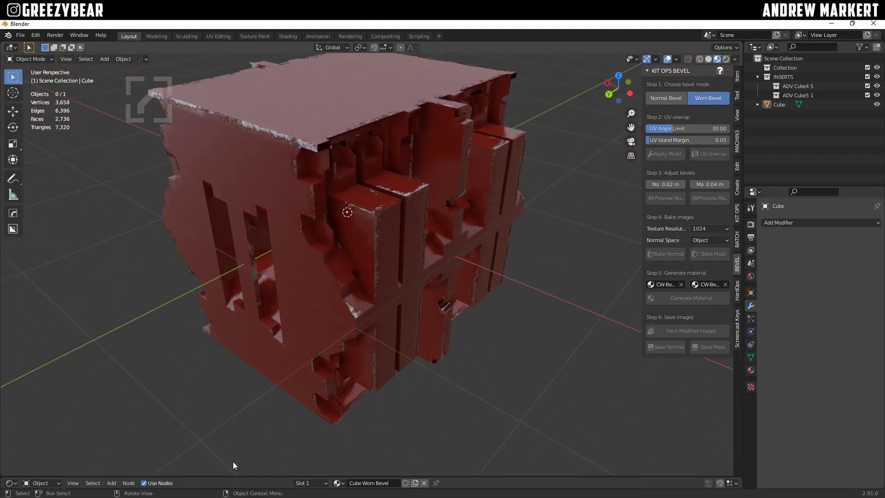
Step: Enlarge the shader node area and set the CW-WornEdge node's Scratch Width to 0.809 and Scratch Amount to 1.360
left_click_drag(233, 477, 256, 261)
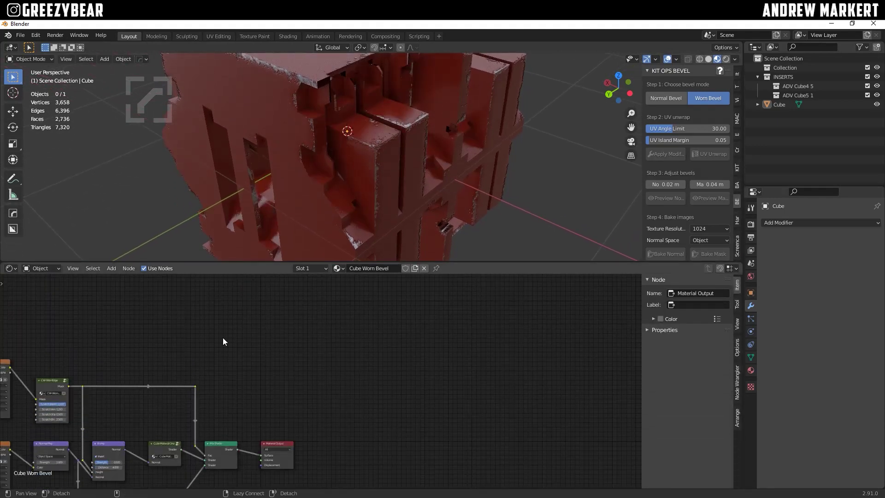
middle_click_drag(95, 437, 319, 371)
scroll(319, 371, "up", 4)
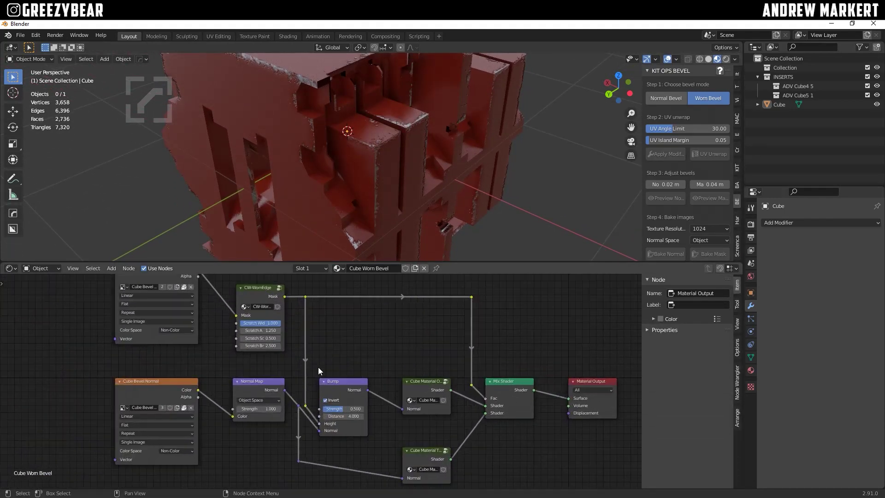
left_click_drag(221, 350, 236, 353)
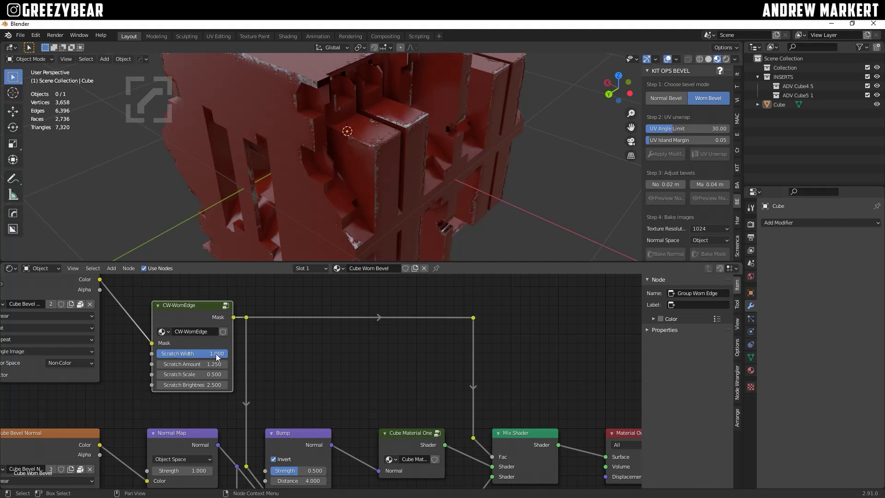
left_click_drag(225, 353, 208, 364)
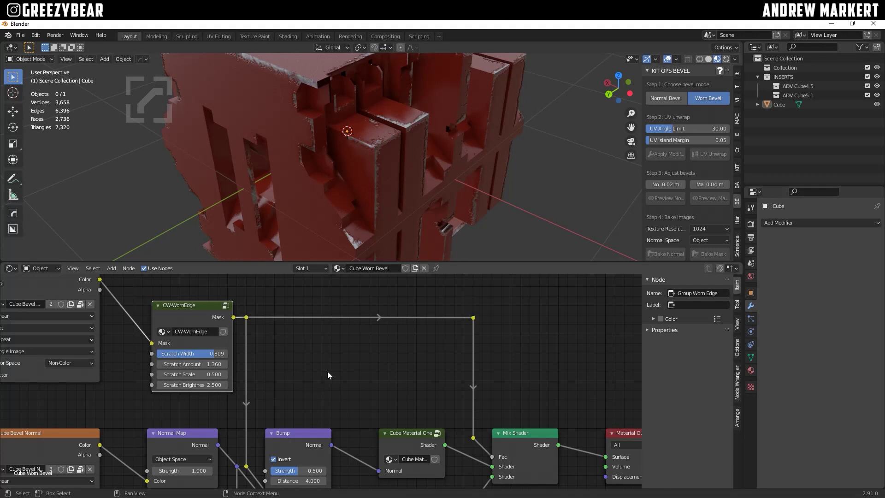
Step: Try Scratch Brightness values of 5.000 and 1.300 on the CW-WornEdge node and settle on 3.100
middle_click_drag(373, 194, 286, 216)
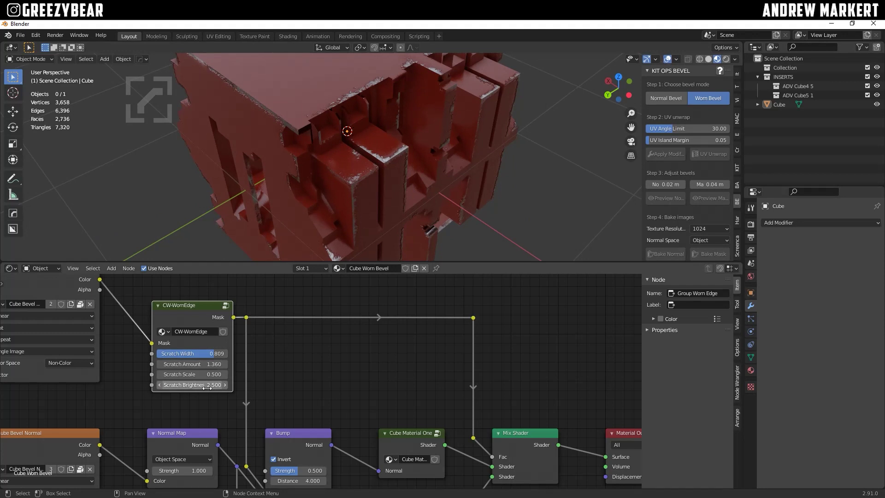
left_click_drag(194, 385, 249, 385)
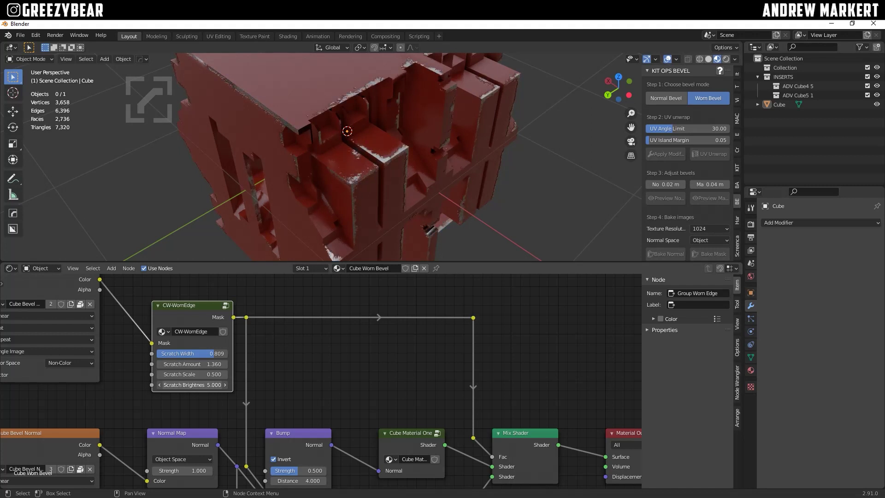
mouse_move(193, 384)
left_mouse_down()
mouse_move(164, 385)
mouse_move(221, 385)
mouse_move(205, 384)
left_mouse_up()
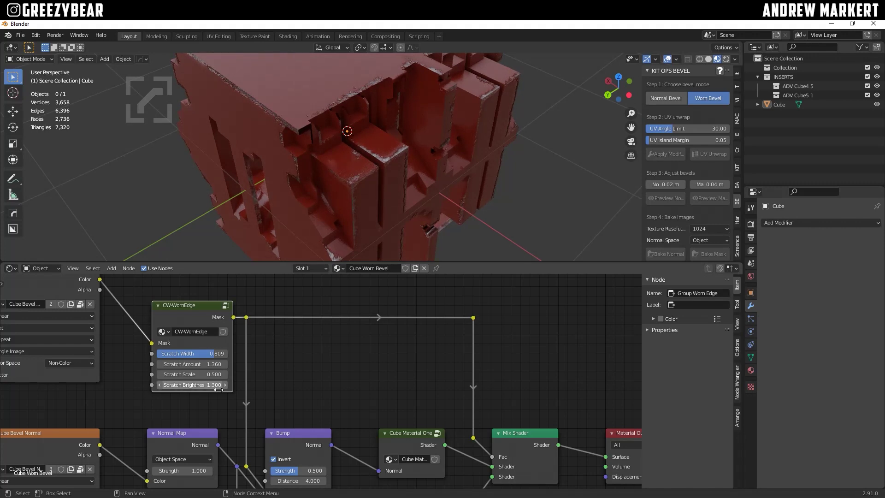
scroll(354, 184, "up", 5)
middle_click_drag(355, 202, 359, 143)
scroll(361, 147, "down", 2)
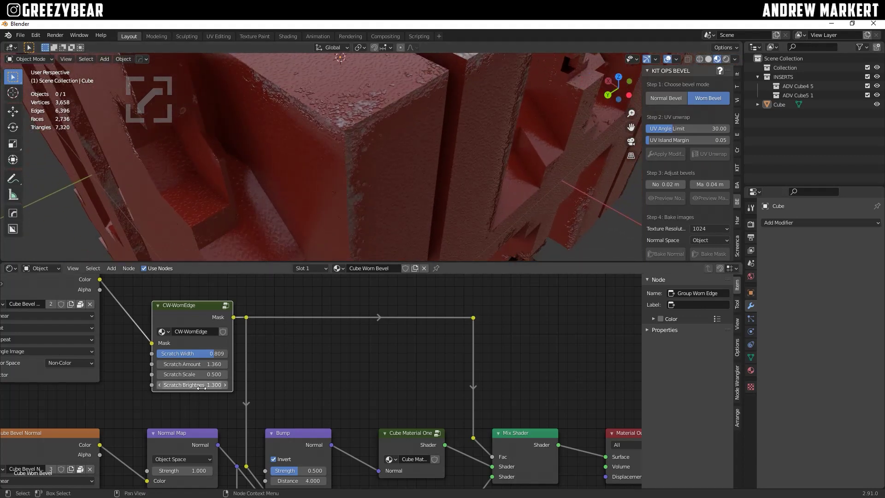
left_click_drag(193, 385, 240, 385)
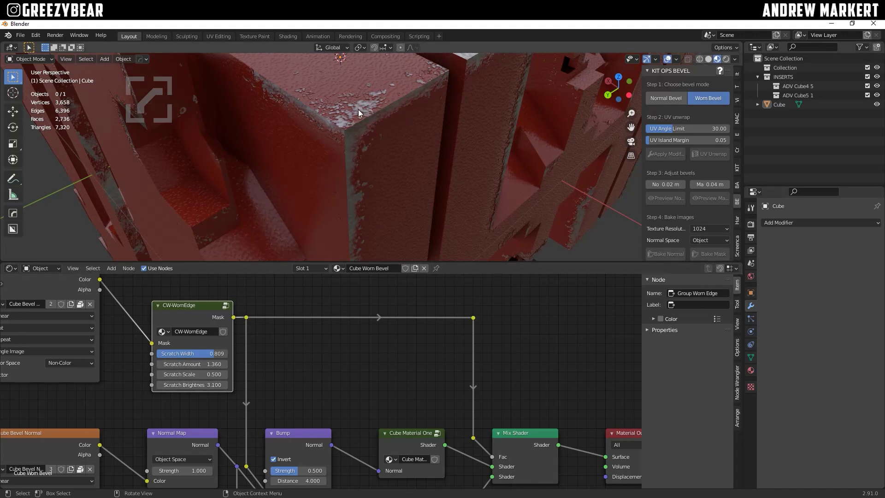
Step: Set the Bump node's Strength to 0.200 in the Cube Worn Bevel material
middle_click_drag(326, 378, 304, 317)
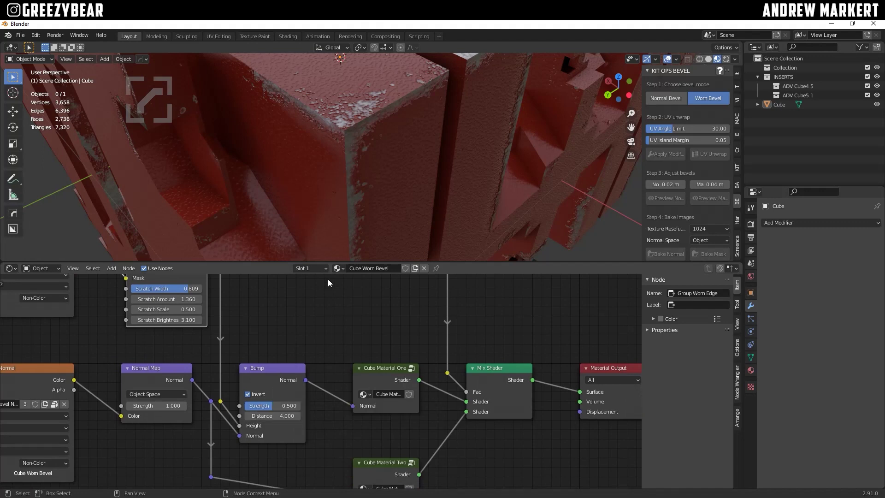
key("Return")
left_click(288, 404)
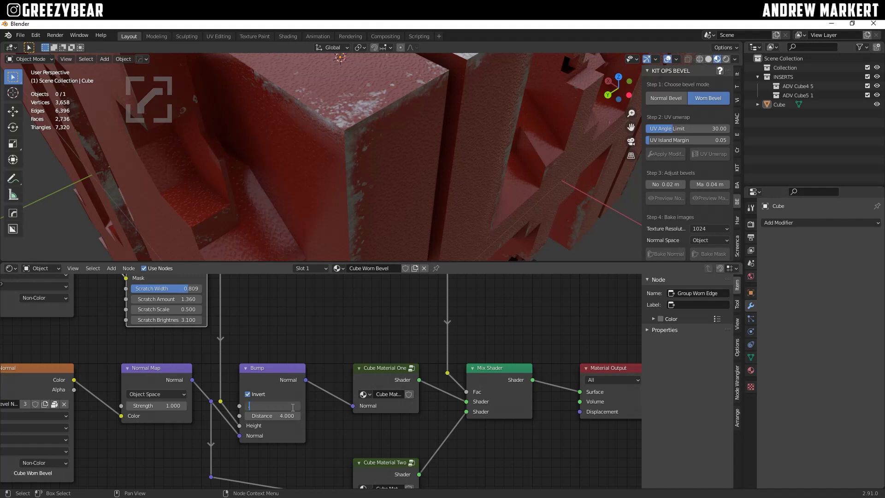
type(".2")
key("Return")
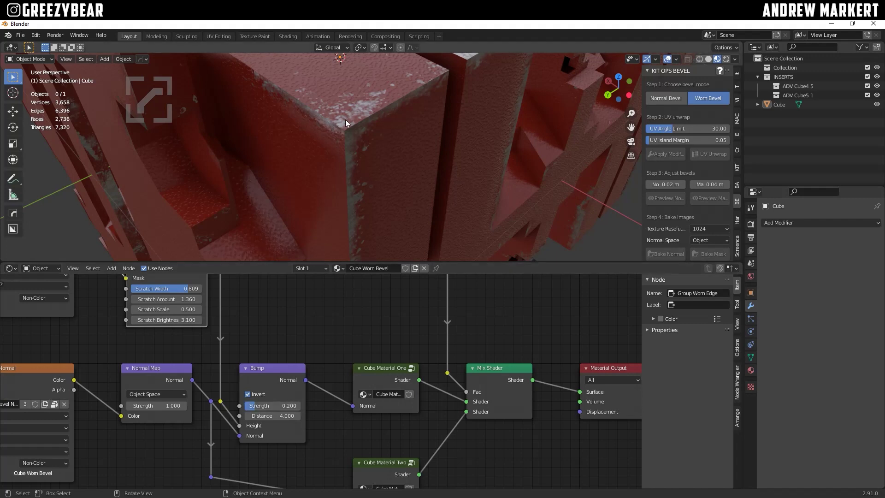
Step: Collapse the shader node area and examine the cube's worn edges up close and from several angles
scroll(385, 165, "down", 5)
mouse_move(378, 173)
middle_mouse_down()
mouse_move(360, 130)
mouse_move(347, 189)
mouse_move(295, 173)
mouse_move(344, 173)
mouse_move(314, 170)
mouse_move(320, 149)
mouse_move(309, 148)
mouse_move(333, 148)
mouse_move(349, 167)
mouse_move(379, 167)
middle_mouse_up()
scroll(295, 173, "up", 8)
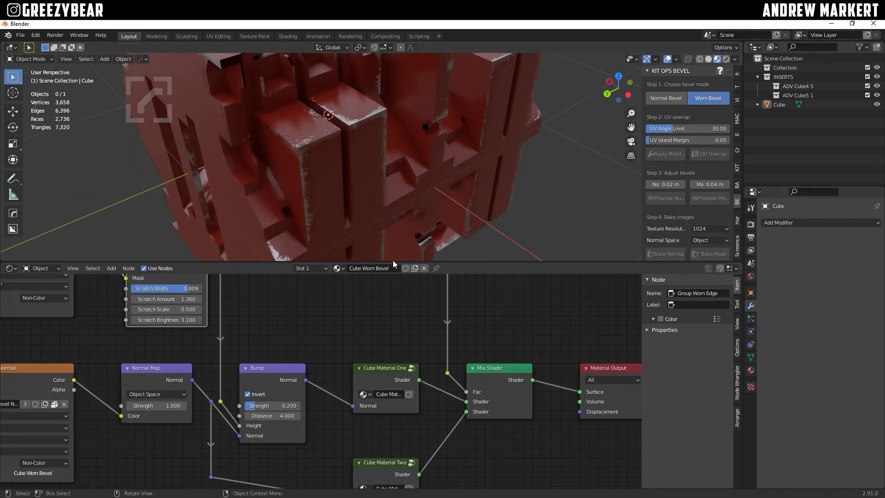
left_click_drag(393, 262, 390, 495)
scroll(266, 256, "down", 5)
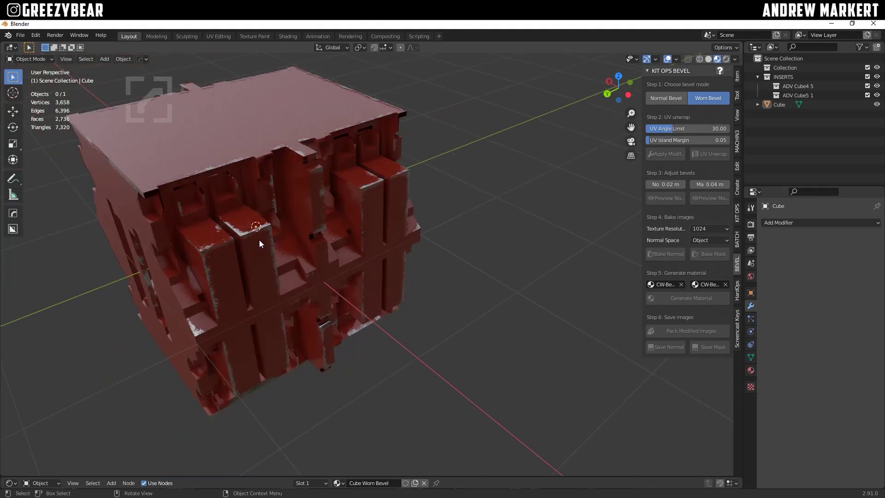
middle_click_drag(259, 240, 216, 236, "shift")
scroll(216, 236, "up", 5)
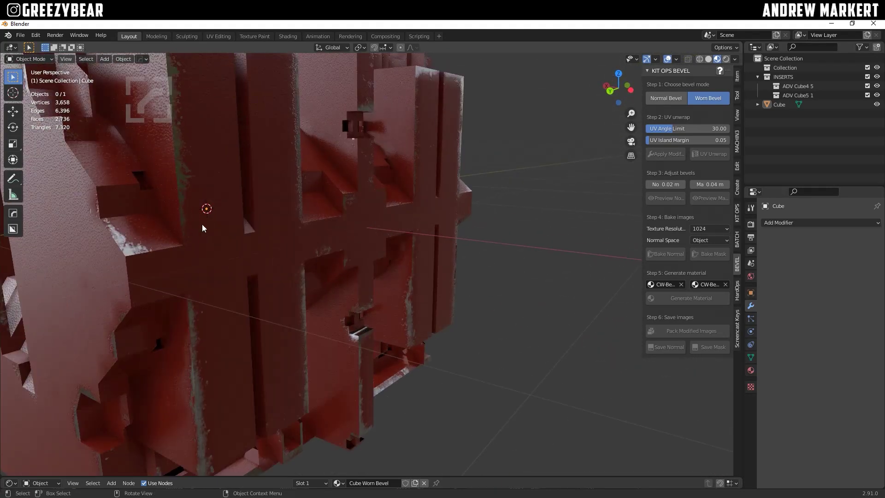
scroll(225, 241, "down", 6)
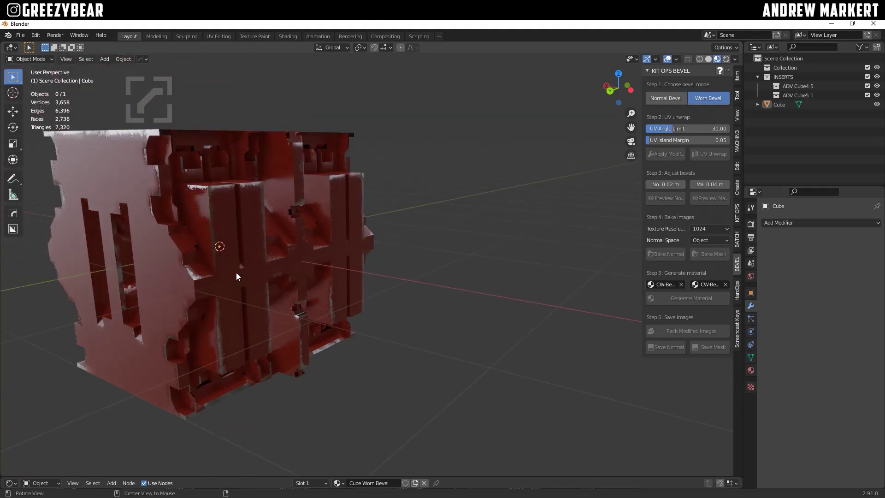
middle_click_drag(236, 277, 209, 266)
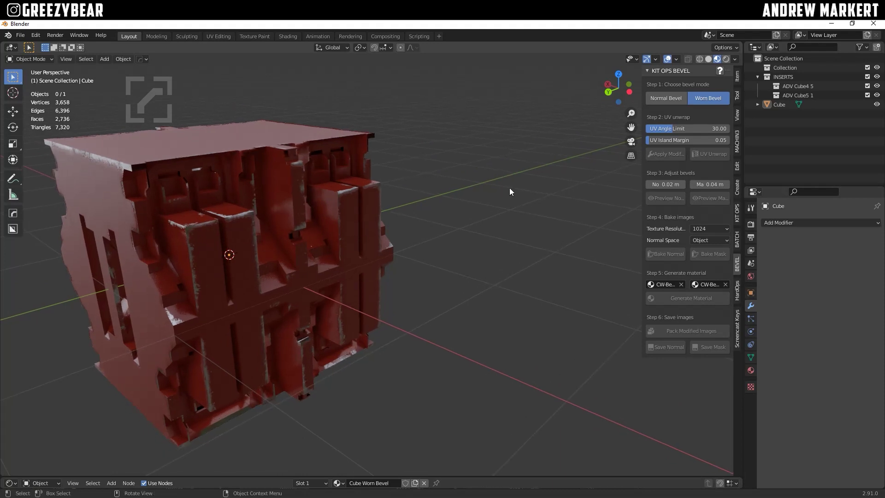
Step: Add the Plastic dapple material INSERT from the CW Plastic plus paint KPACK to the scene
left_click(738, 206)
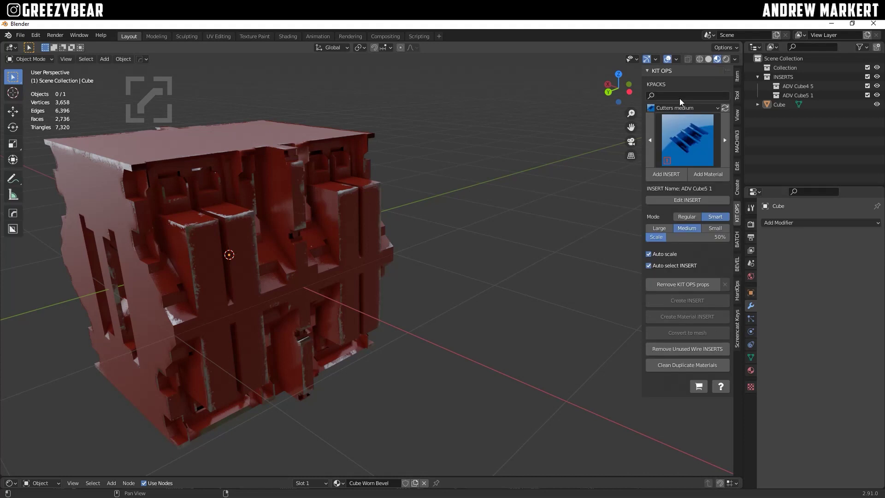
left_click(677, 106)
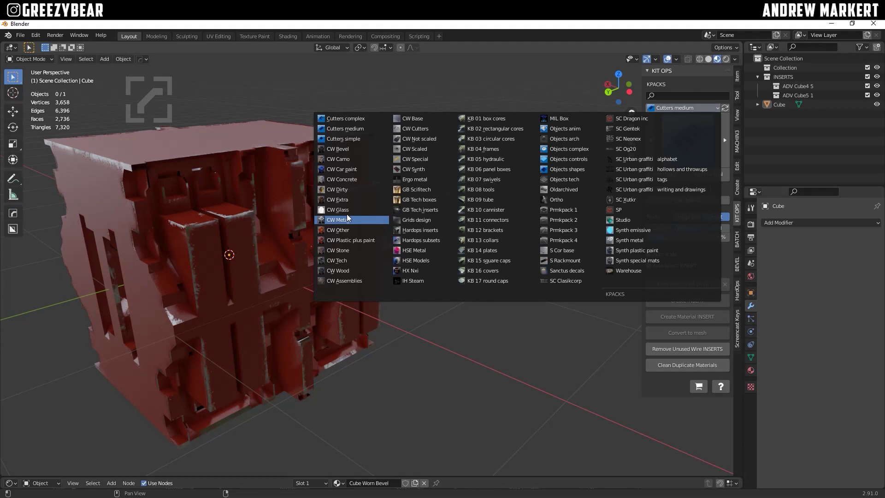
left_click(344, 241)
left_click(687, 156)
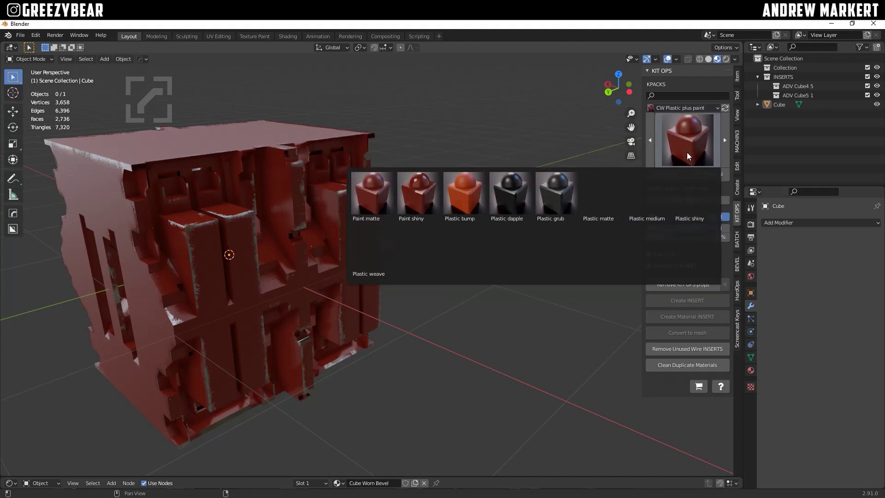
left_click(520, 198)
left_click(666, 174)
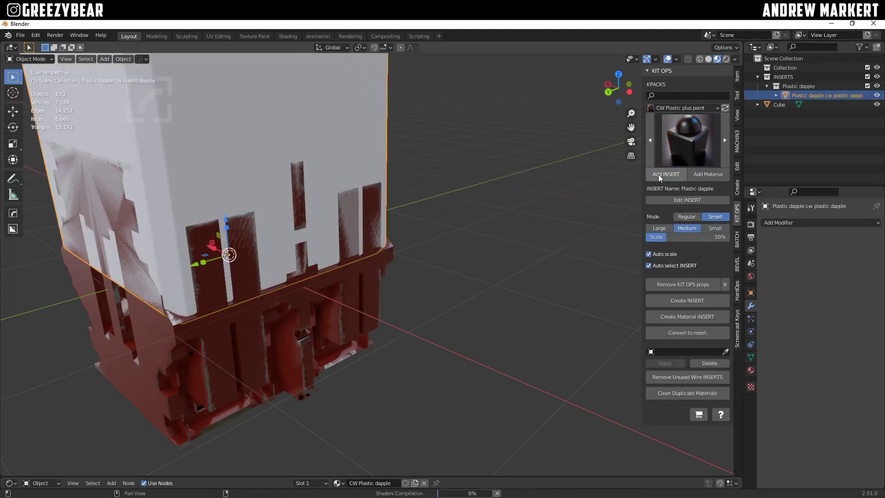
Step: Move the Plastic dapple INSERT away from the cube and scale it down
left_click_drag(192, 269, 481, 182)
key("s")
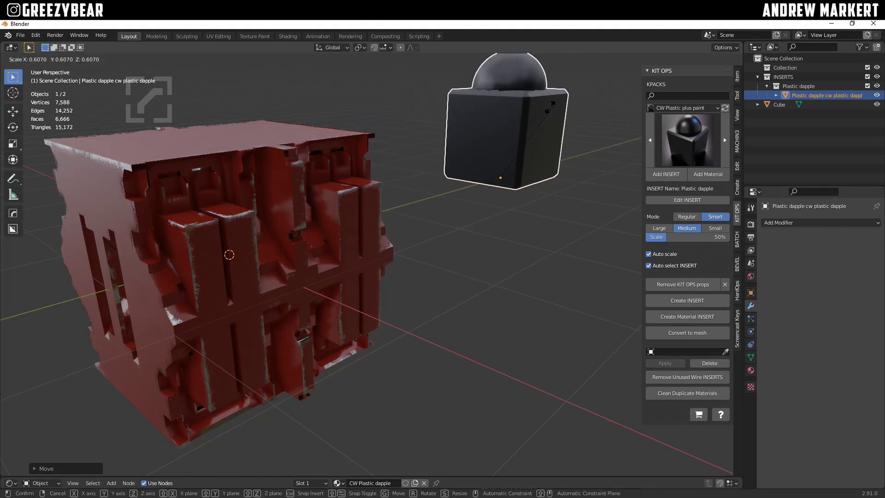
left_click(539, 145)
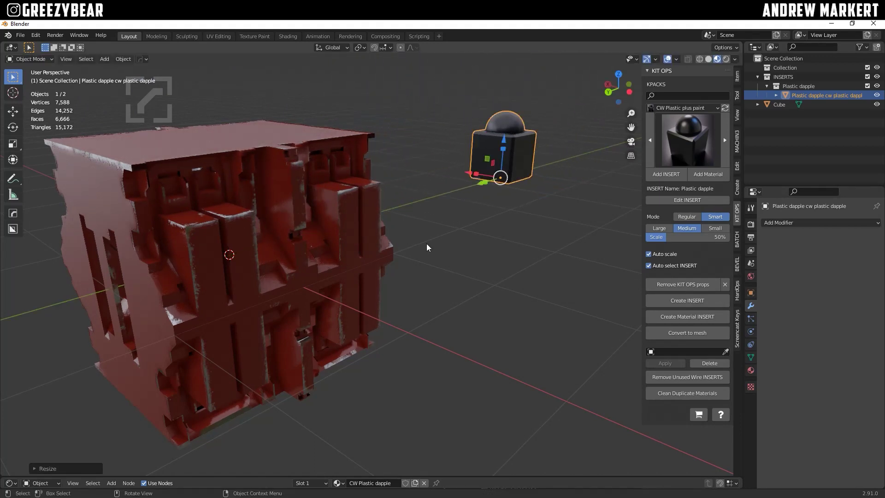
Step: Set the CW Plastic dapple scale node to Color Scale 20, Roughness Scale 20 and Bump Scale 0, using a temporarily enlarged shader area
left_click_drag(257, 477, 256, 258)
middle_click_drag(342, 275, 285, 465)
scroll(277, 411, "down", 3)
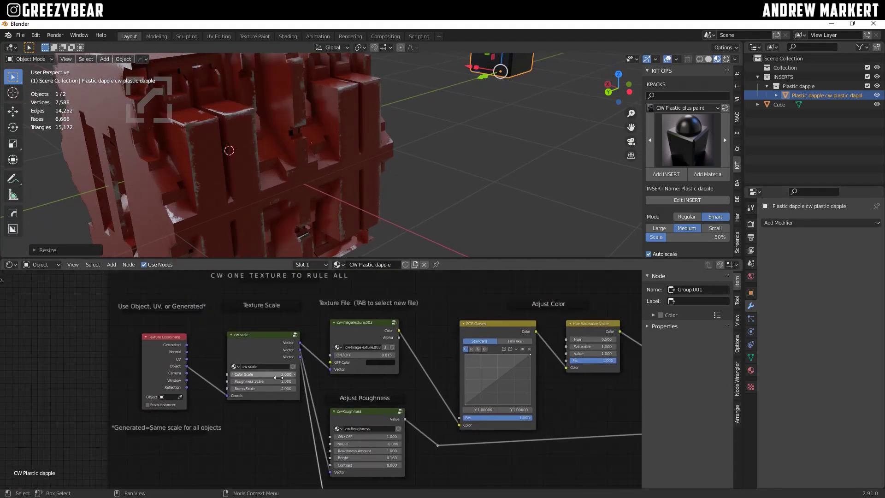
left_click(274, 374)
type("20")
key("Tab")
type("20")
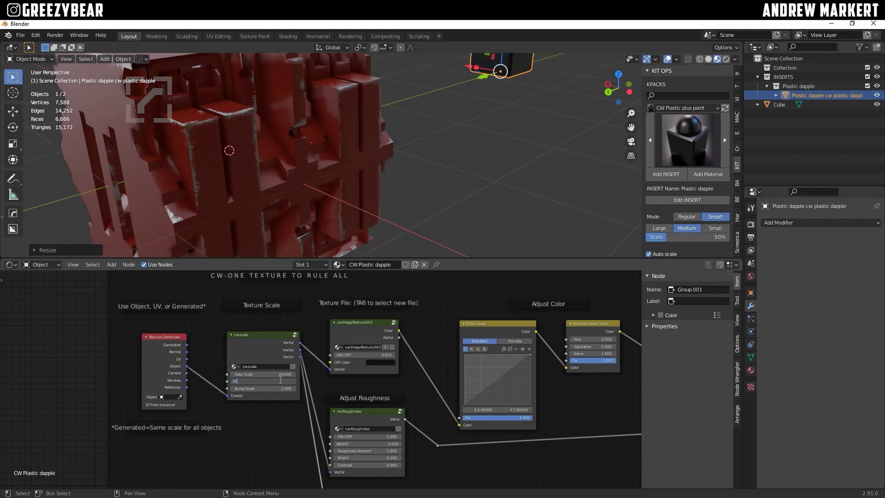
key("Tab")
type("0")
key("Return")
left_click_drag(452, 267, 434, 459)
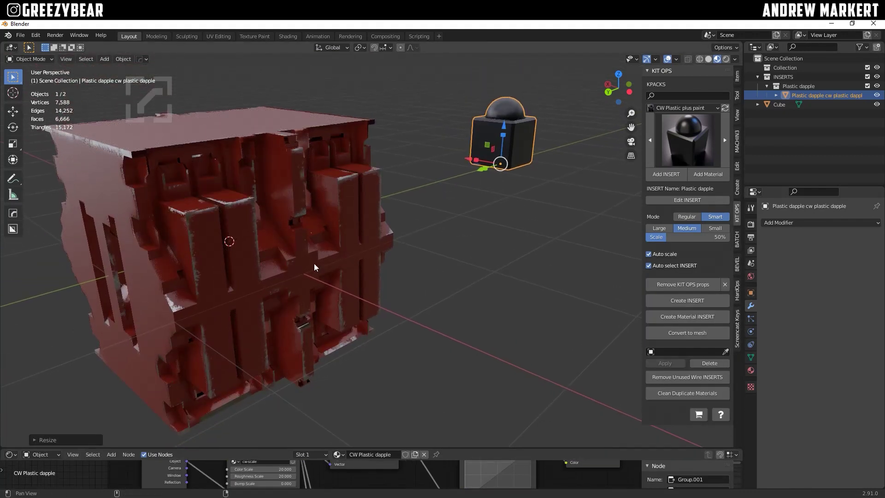
Step: Reposition the Plastic dapple INSERT so it stands clear beside the cube
middle_click_drag(313, 259, 328, 259)
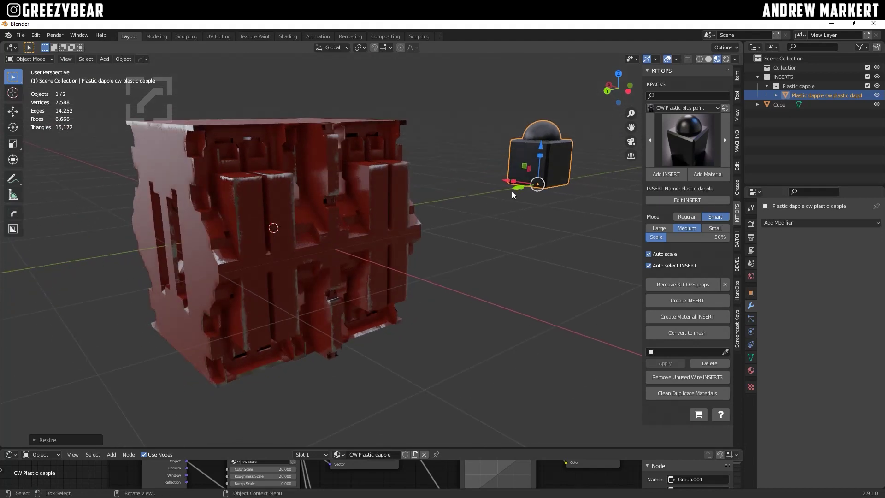
left_click_drag(512, 194, 393, 251)
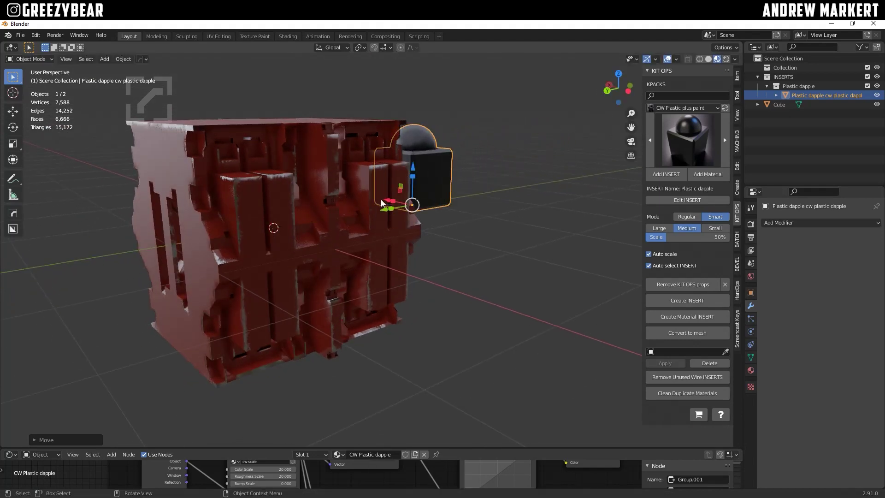
left_click_drag(382, 203, 507, 239)
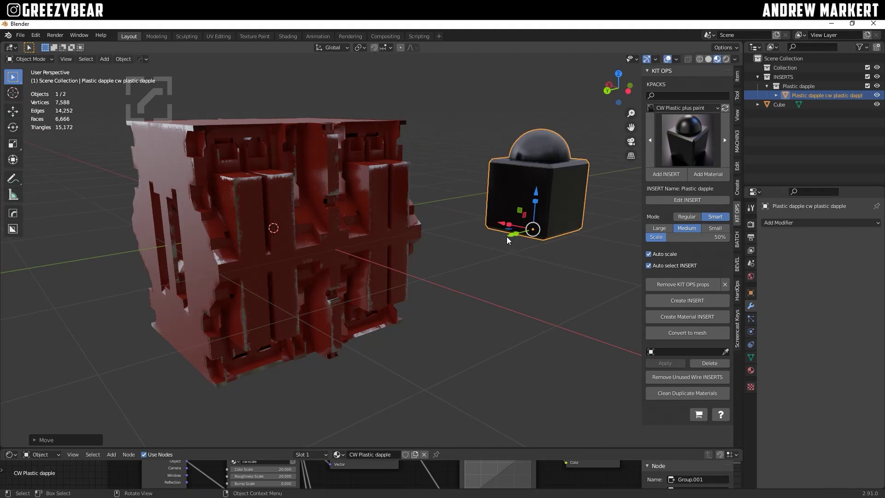
middle_click_drag(508, 240, 412, 204)
key("g")
left_click(476, 256)
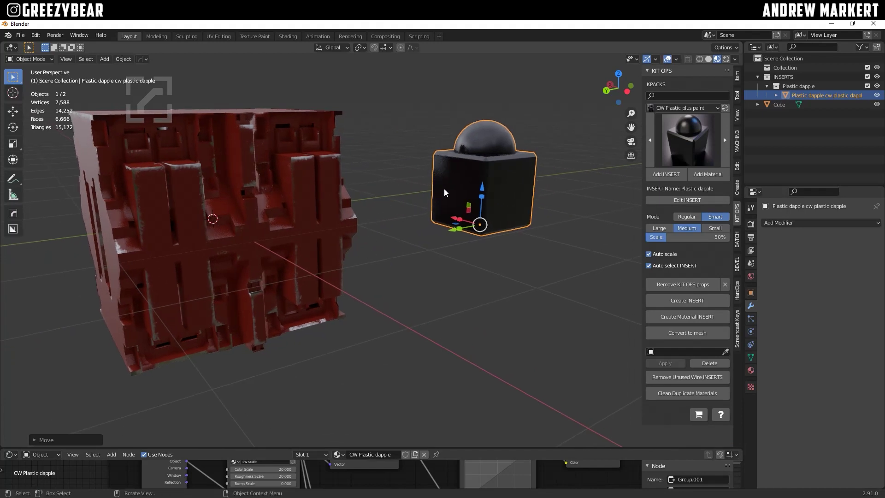
scroll(341, 209, "down", 2)
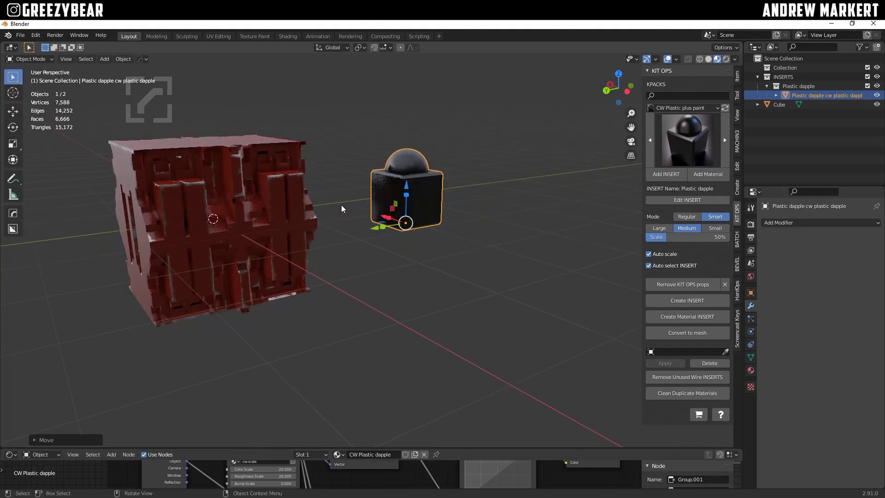
Step: Generate a Normal Bevel material for the cube with CW Plastic dapple as its base material and inspect the bevels
left_click(279, 207)
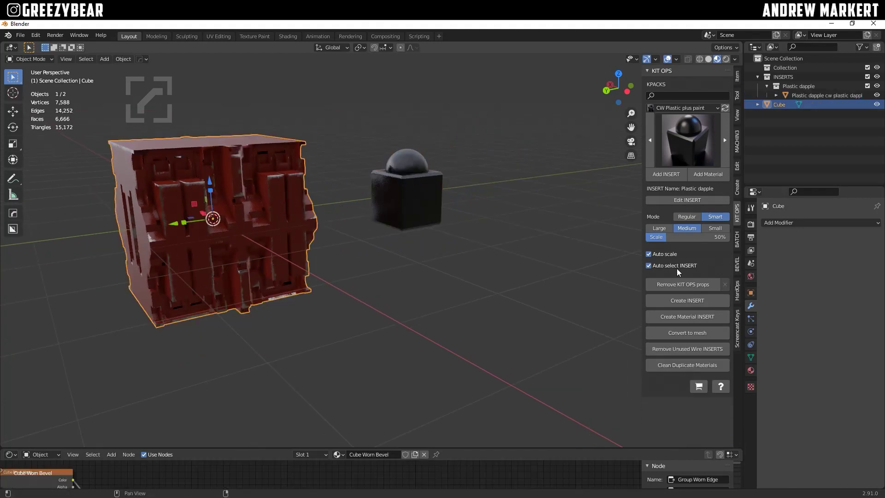
left_click(736, 265)
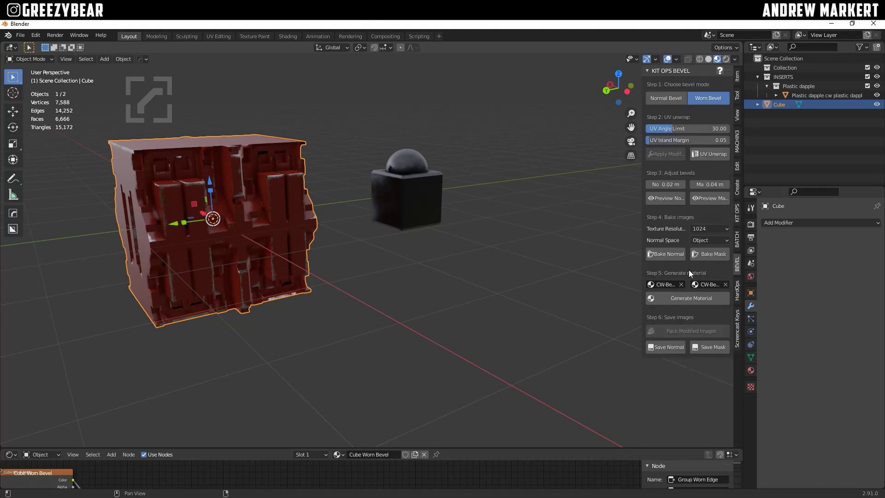
left_click(653, 100)
left_click(646, 286)
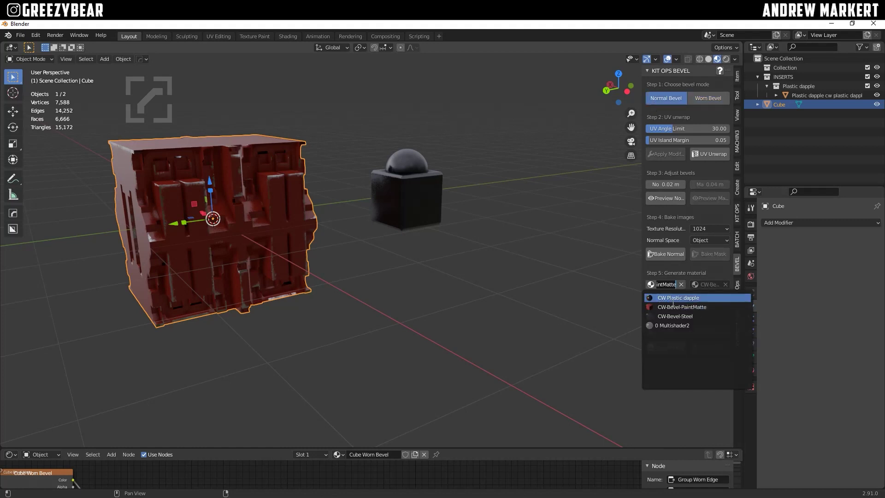
left_click(671, 298)
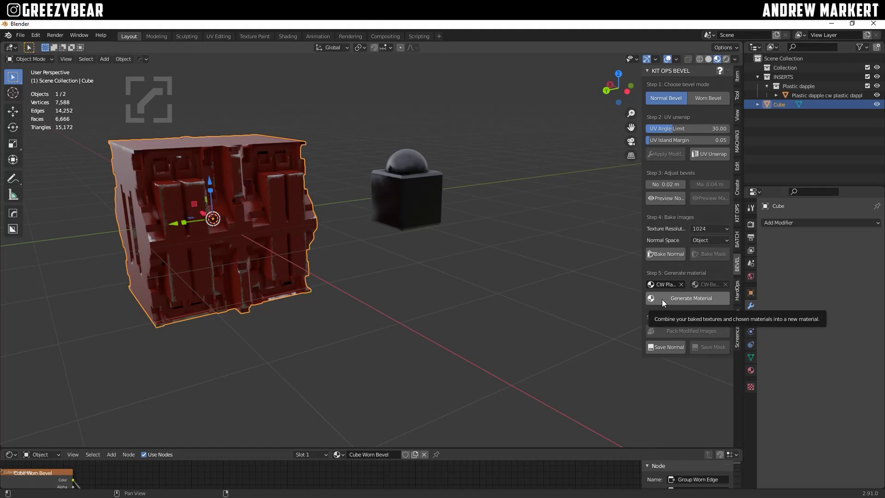
left_click(662, 298)
left_click(340, 193)
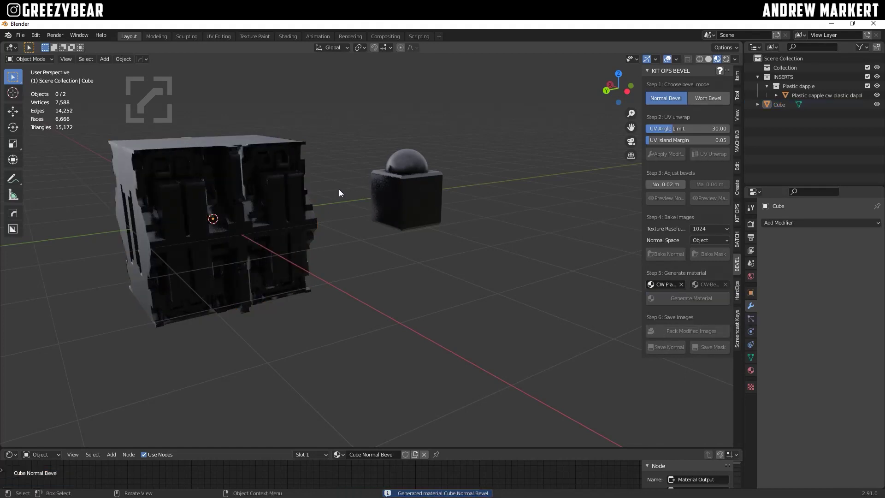
scroll(236, 242, "up", 5)
middle_click_drag(237, 240, 263, 220)
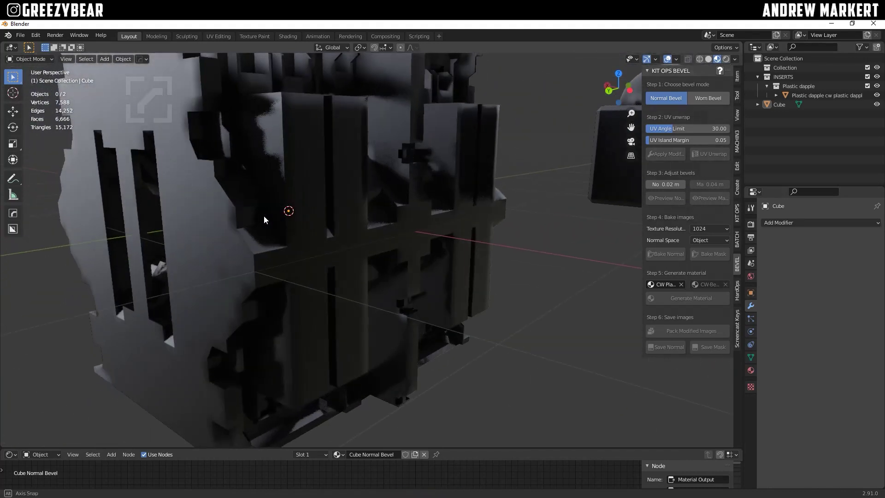
Step: Switch to Worn Bevel mode and generate the cube's worn material from CW Plastic dapple and the existing edge material
left_click(708, 98)
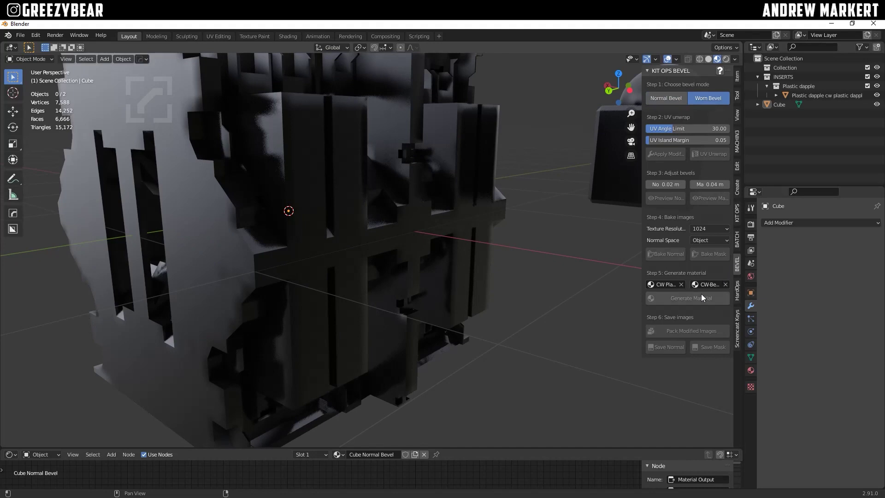
left_click(423, 266)
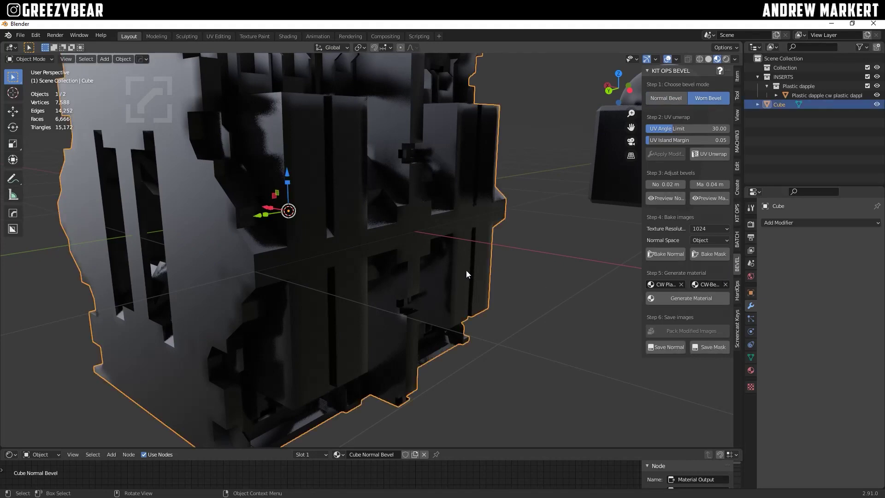
left_click(686, 296)
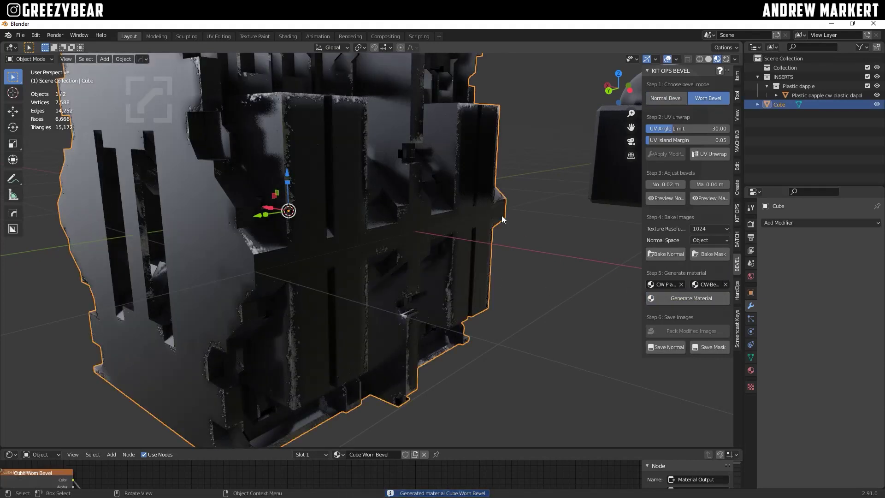
left_click(587, 257)
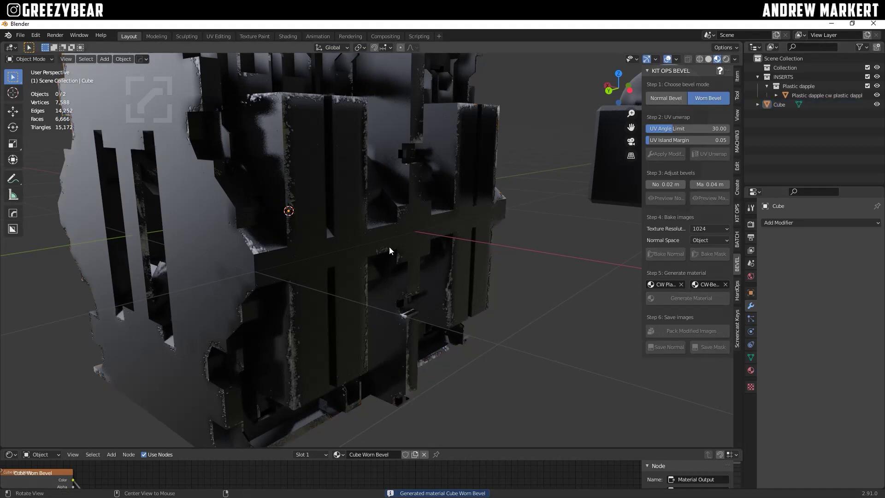
Step: Inspect the cube's black worn-edge material from several sides and hide the viewport overlays
middle_click_drag(588, 257, 389, 259)
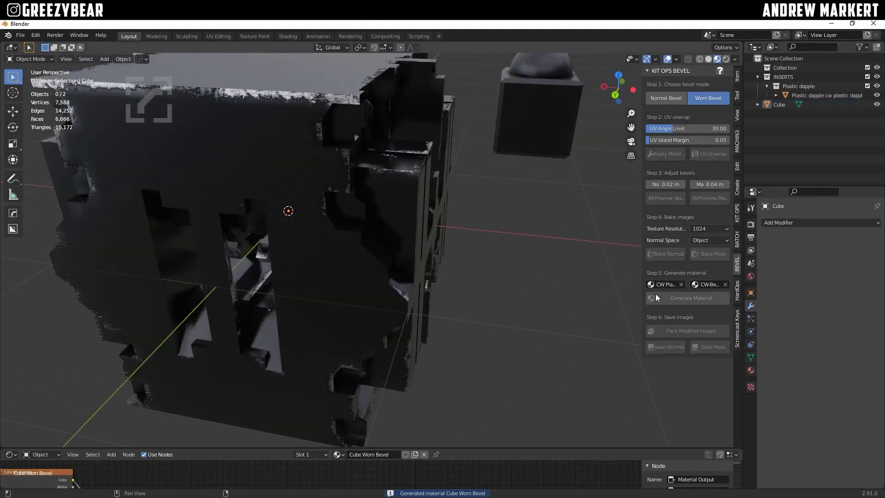
middle_click_drag(482, 190, 399, 234)
scroll(365, 262, "down", 5)
middle_click_drag(365, 261, 303, 239)
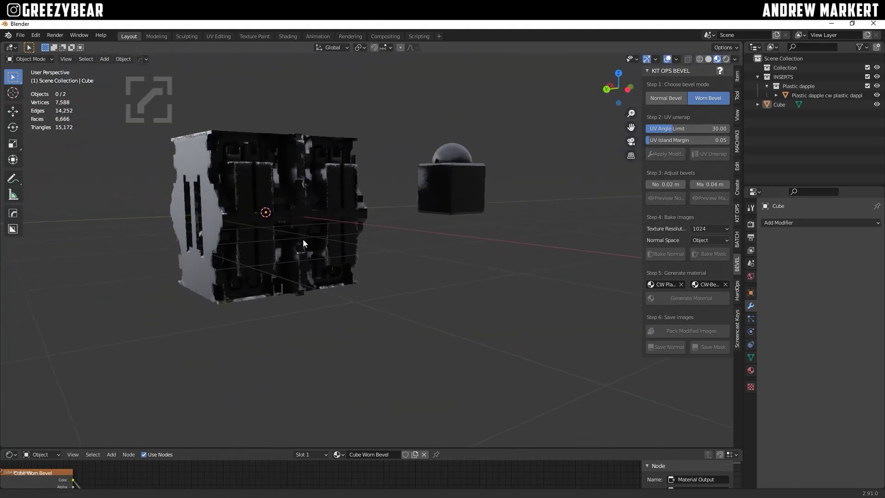
left_click(668, 59)
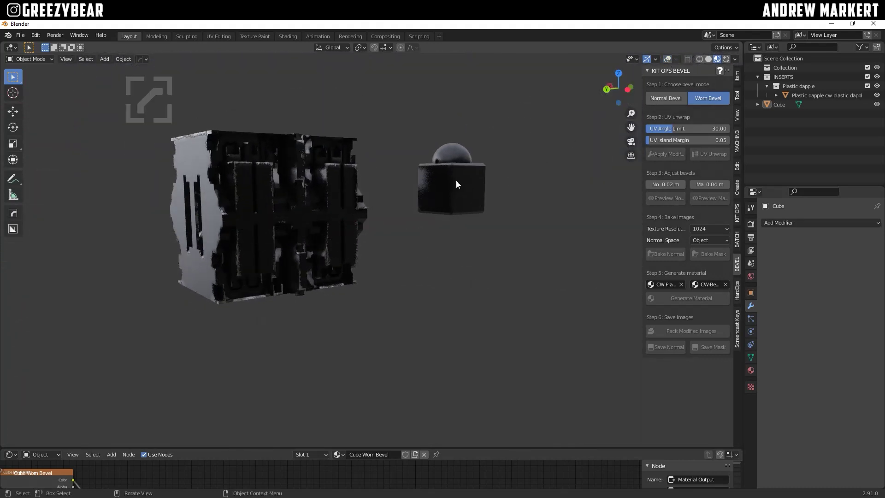
Step: Move the Plastic dapple INSERT down and closer to the cube and compare the two black materials
left_click(455, 193)
left_click_drag(452, 190, 444, 219)
left_click_drag(422, 259, 394, 263)
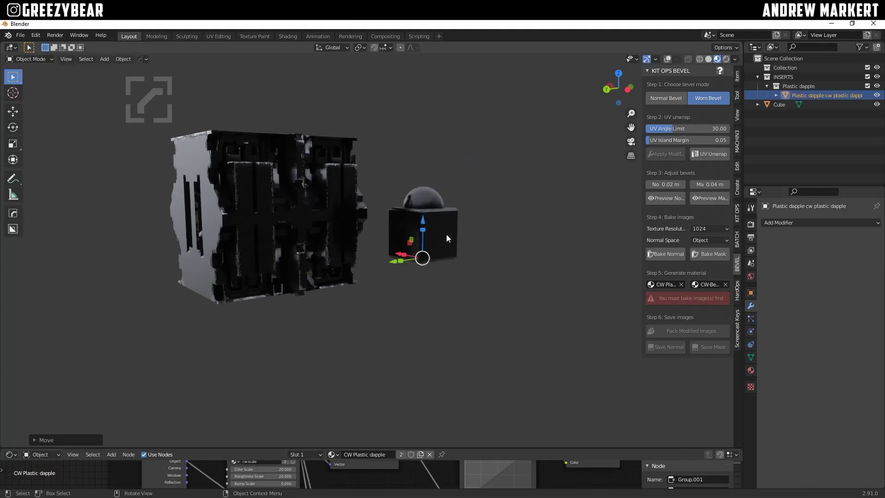
scroll(446, 238, "up", 5)
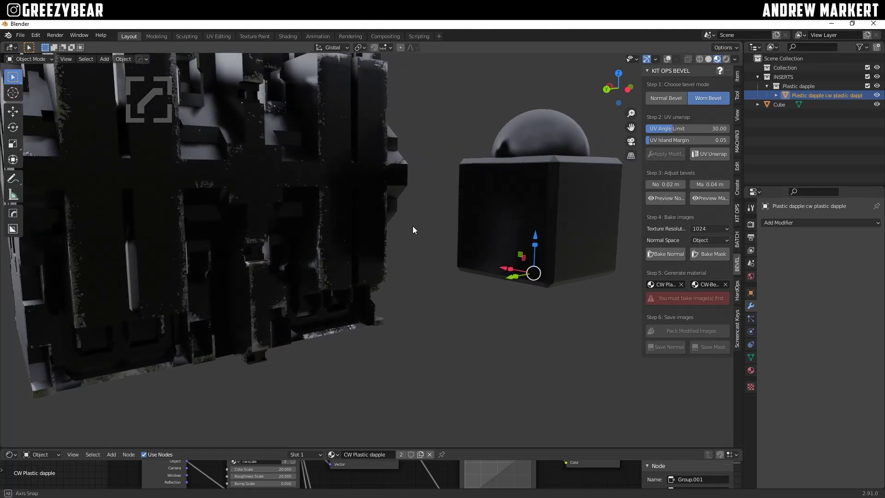
scroll(391, 234, "down", 5)
middle_click_drag(364, 240, 304, 241)
scroll(407, 239, "up", 2)
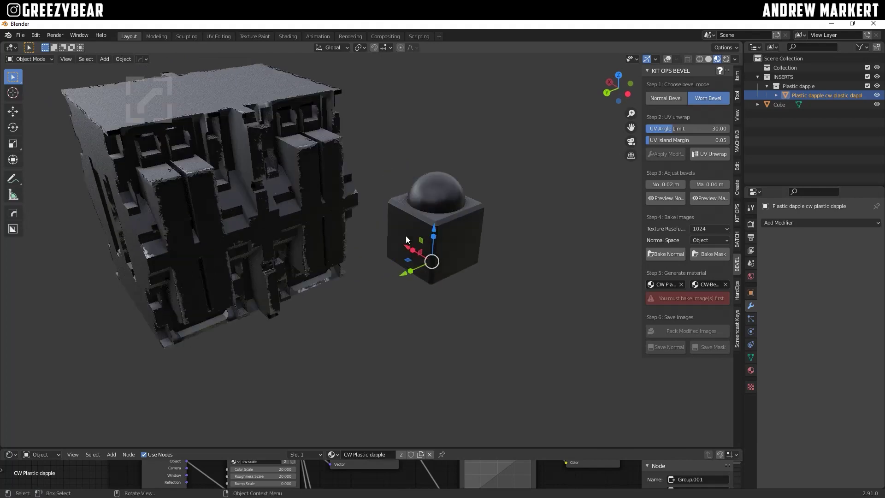
scroll(405, 238, "up", 3)
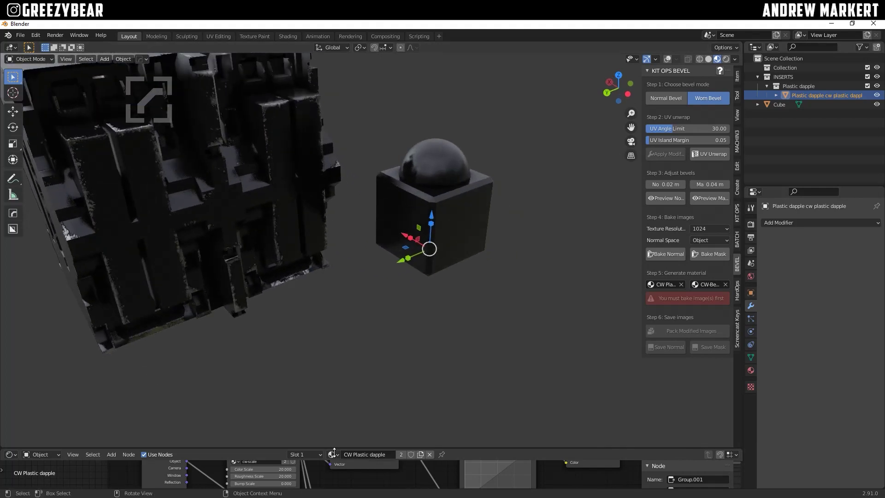
Step: Change the Off Color on CW Plastic dapple's image texture node to a mustard yellow
left_click_drag(334, 450, 336, 289)
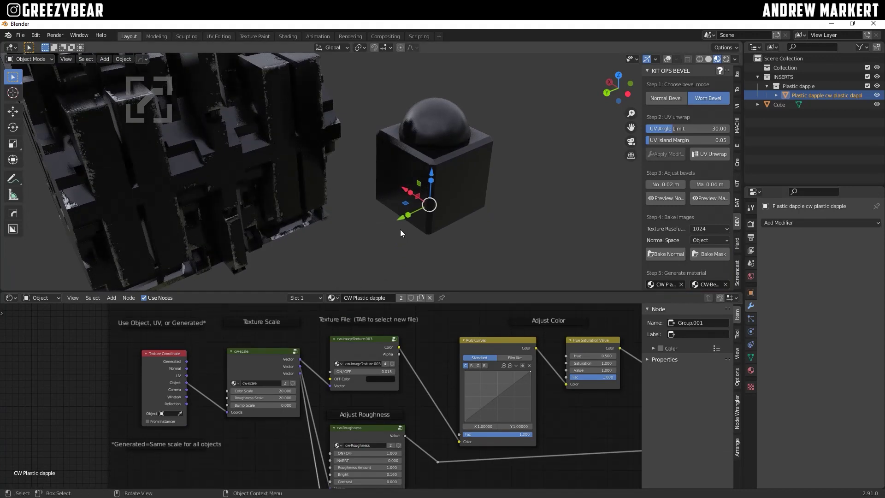
left_click(388, 378)
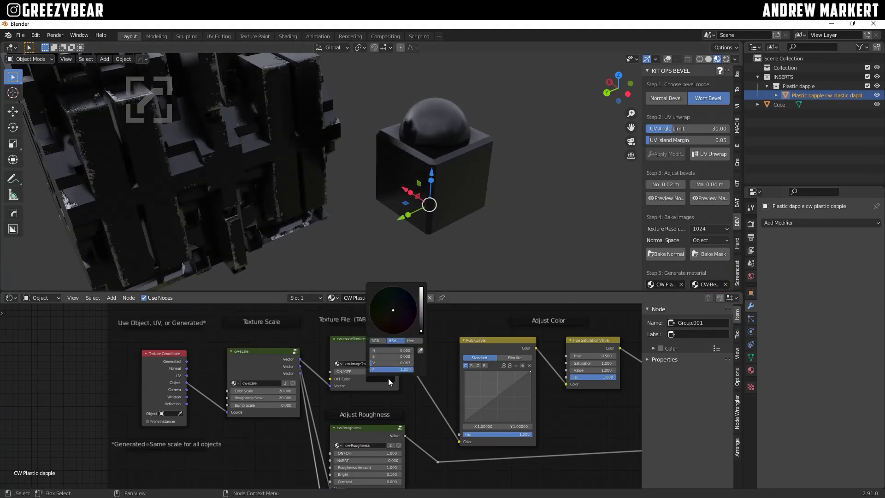
scroll(391, 320, "up", 6)
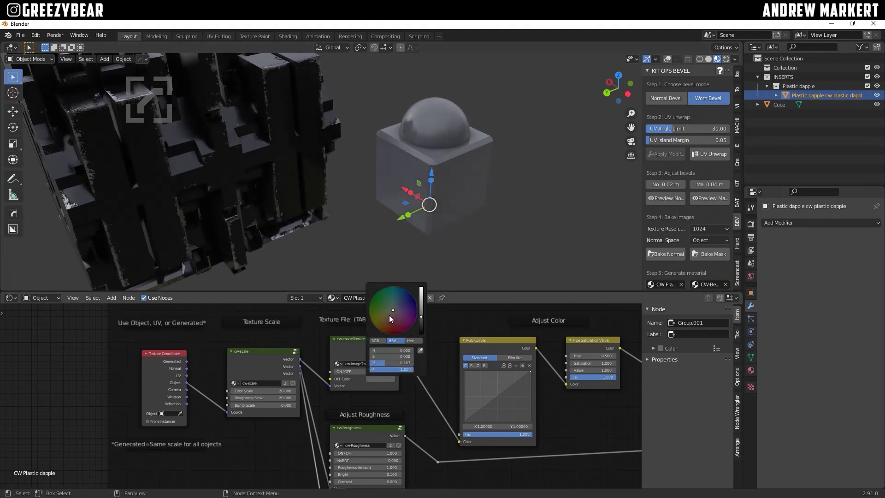
left_click_drag(389, 315, 387, 317)
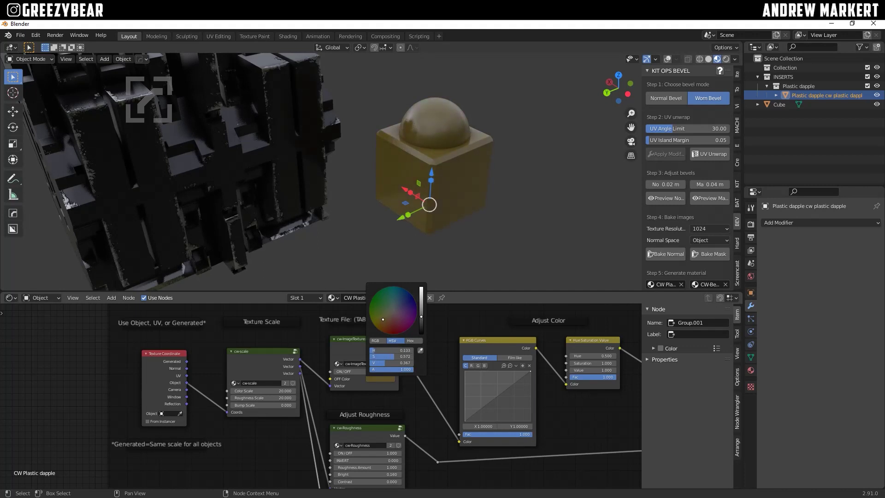
scroll(383, 319, "up", 2)
mouse_move(388, 314)
left_mouse_down()
mouse_move(376, 320)
mouse_move(386, 318)
left_mouse_up()
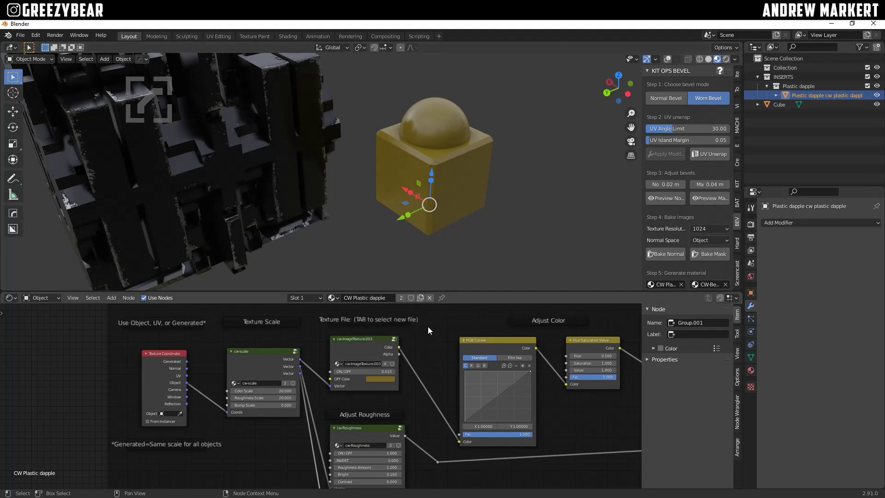
scroll(427, 326, "down", 3)
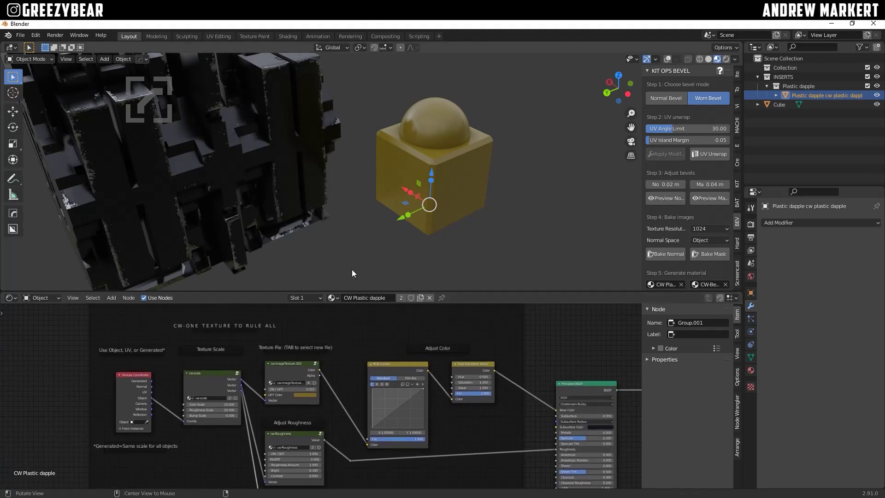
middle_click_drag(352, 274, 341, 184)
left_click(478, 176)
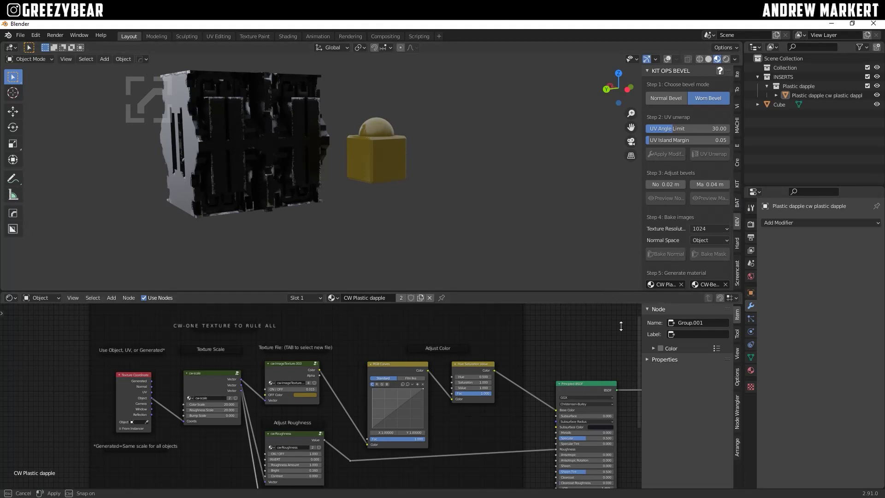
Step: Add the Dirty up INSERT from the CW Dirty KPACK to the scene
left_click_drag(608, 296, 609, 399)
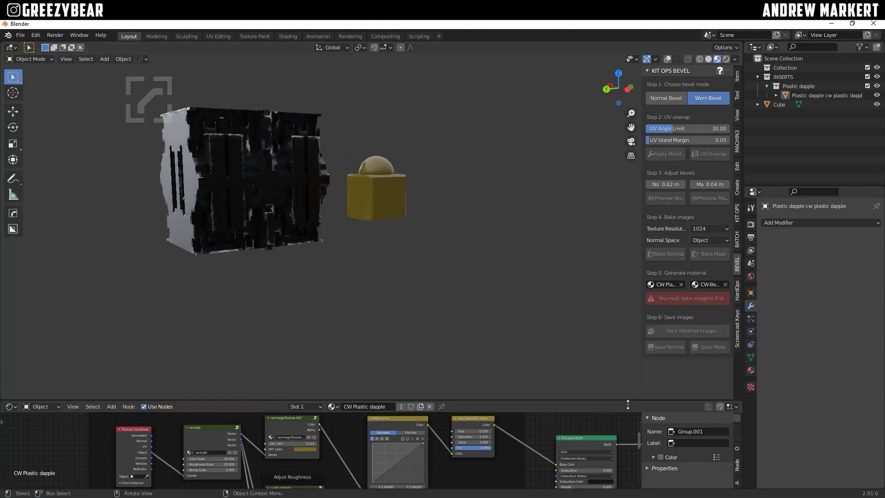
left_click(737, 212)
left_click(682, 107)
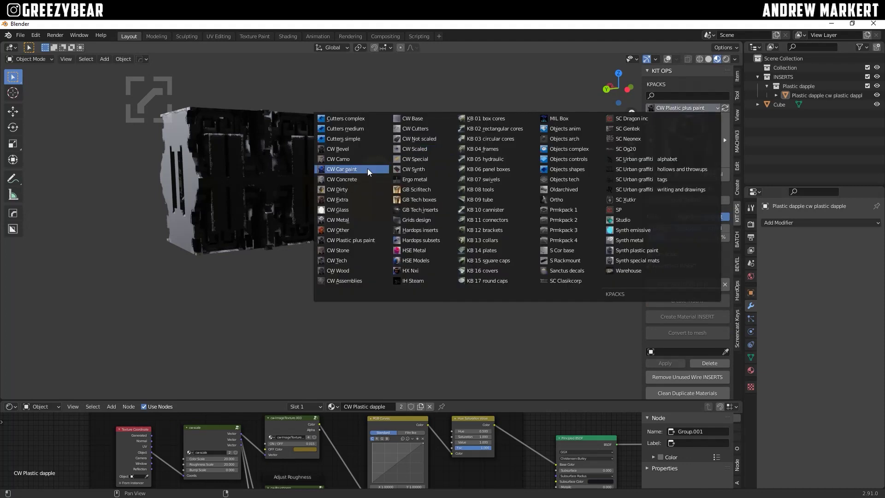
left_click(369, 189)
left_click(676, 147)
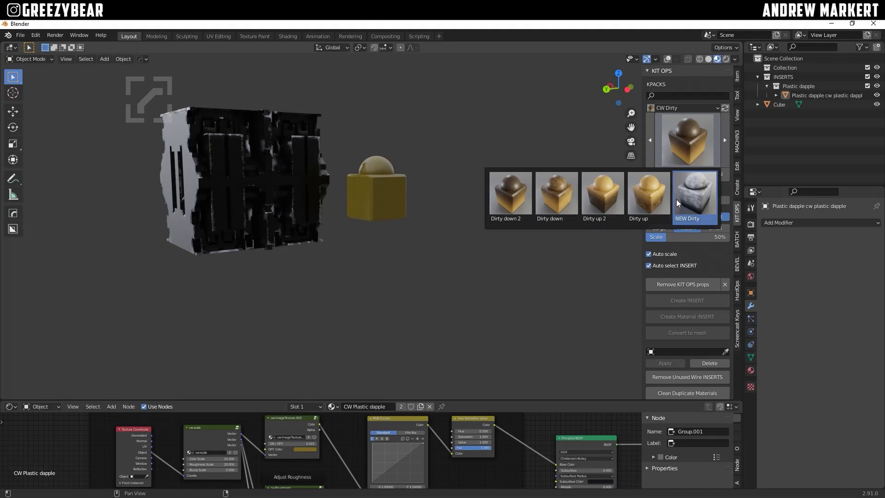
left_click(654, 201)
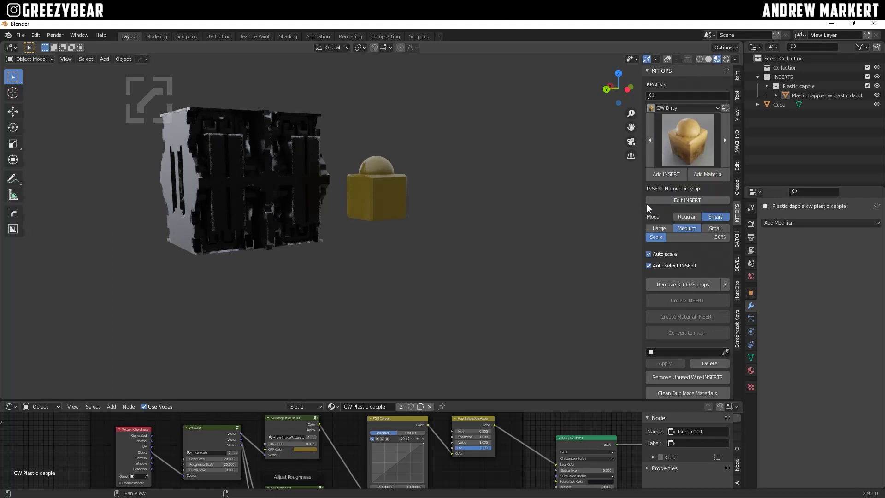
left_click(659, 174)
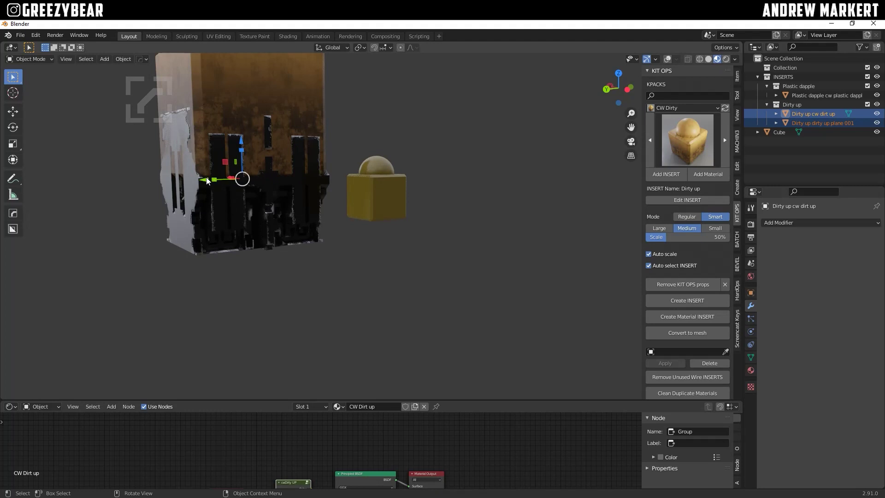
Step: Move the Dirty up INSERT clear of the cube, beyond the Plastic dapple INSERT, and scale it down
left_click_drag(206, 180, 548, 102)
key("s")
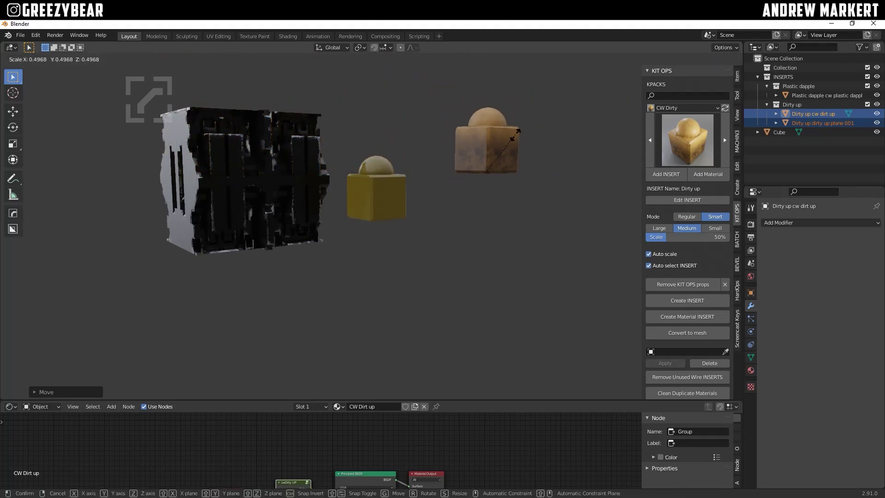
left_click(502, 149)
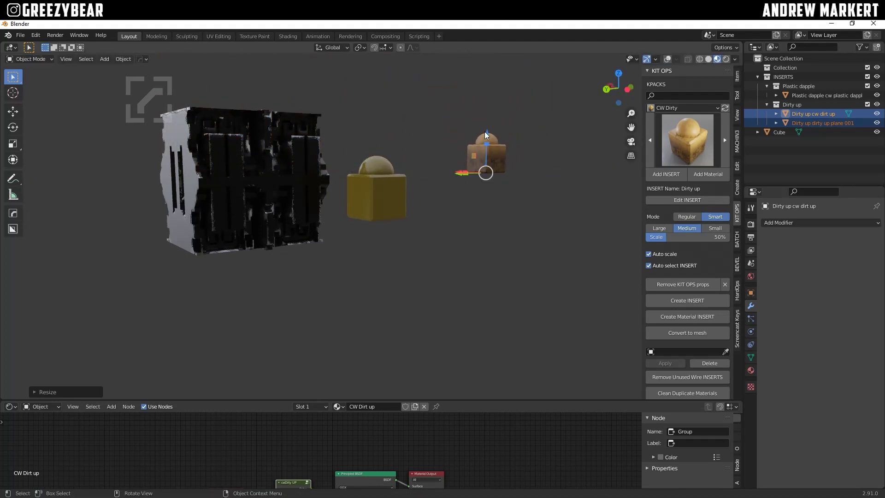
Step: Copy the cwDirty UP group node from the CW Dirt up material into the CW Plastic dapple node tree
left_click(389, 202)
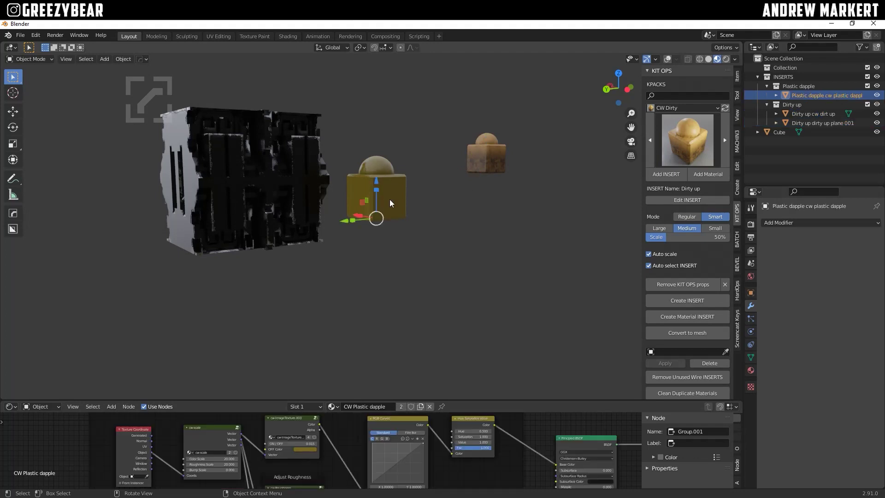
left_click(495, 158)
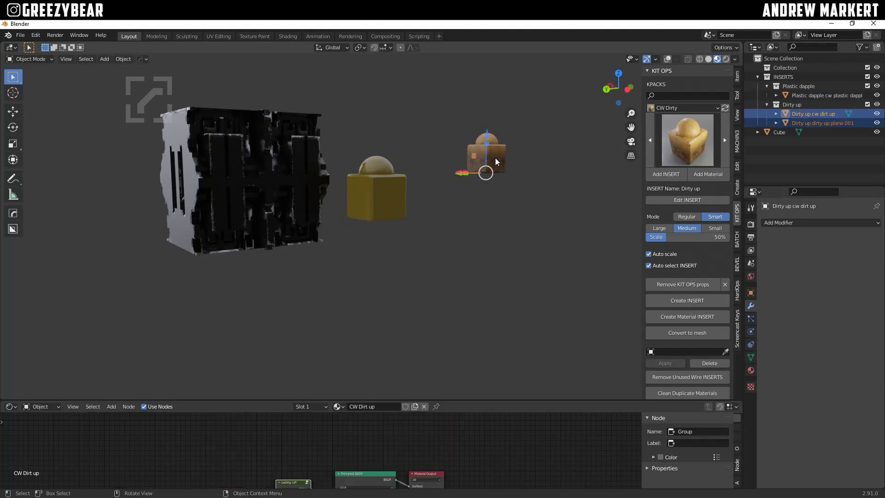
left_click_drag(286, 401, 290, 316)
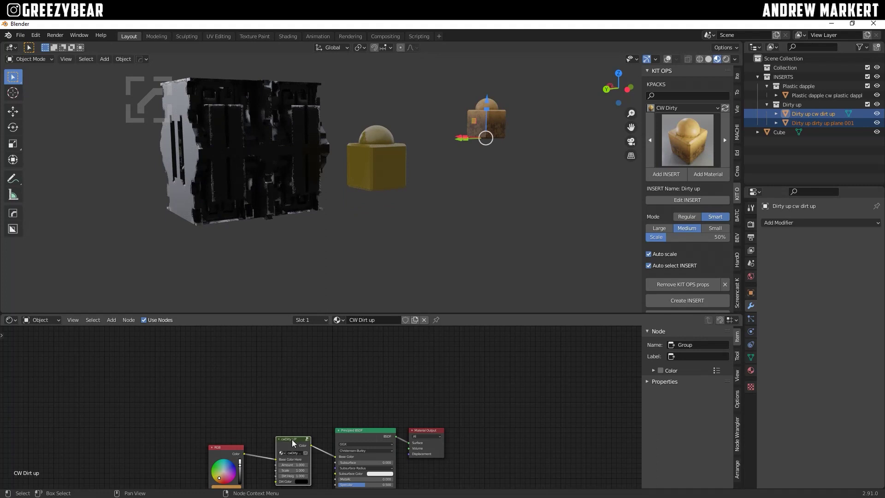
key("ctrl")
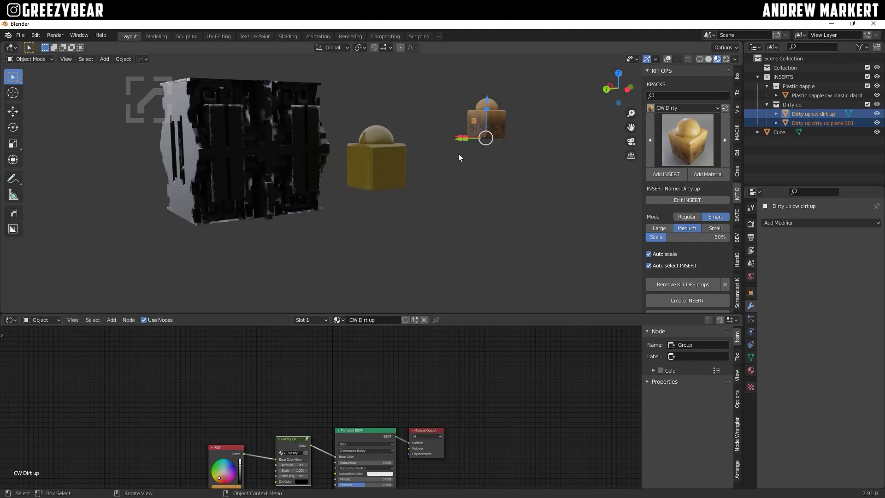
left_click(375, 165)
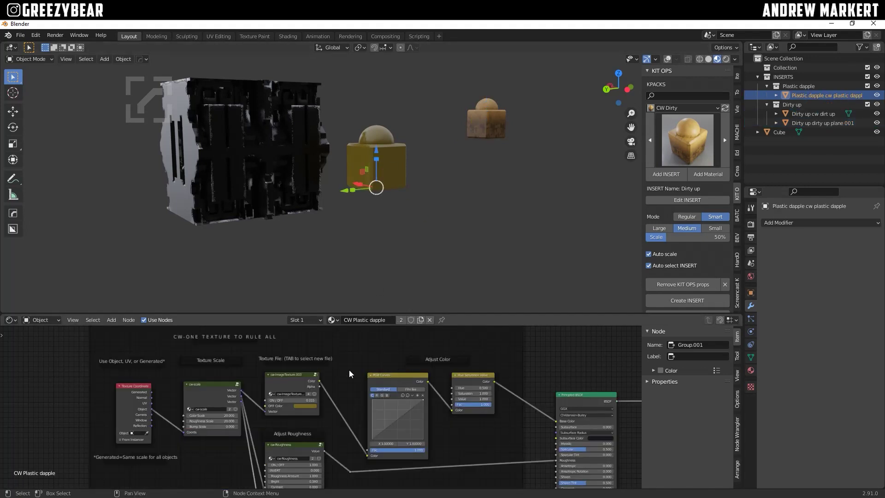
middle_click_drag(455, 372, 302, 361)
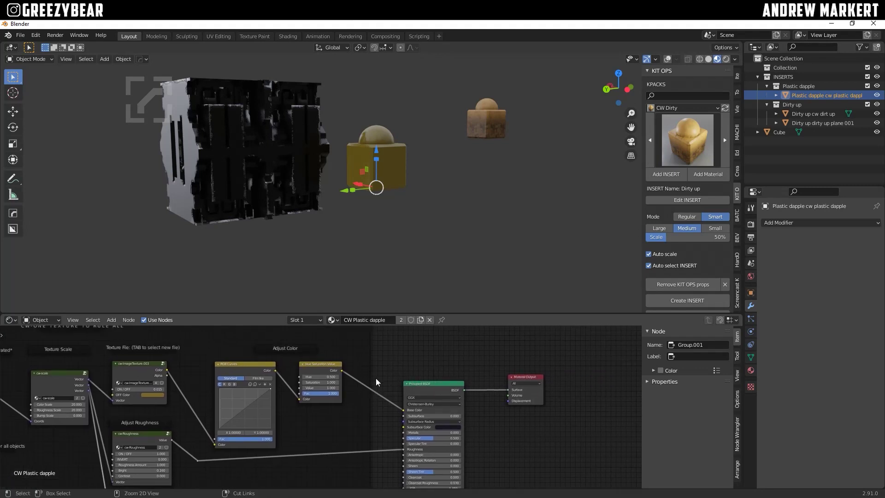
key("ctrl+v")
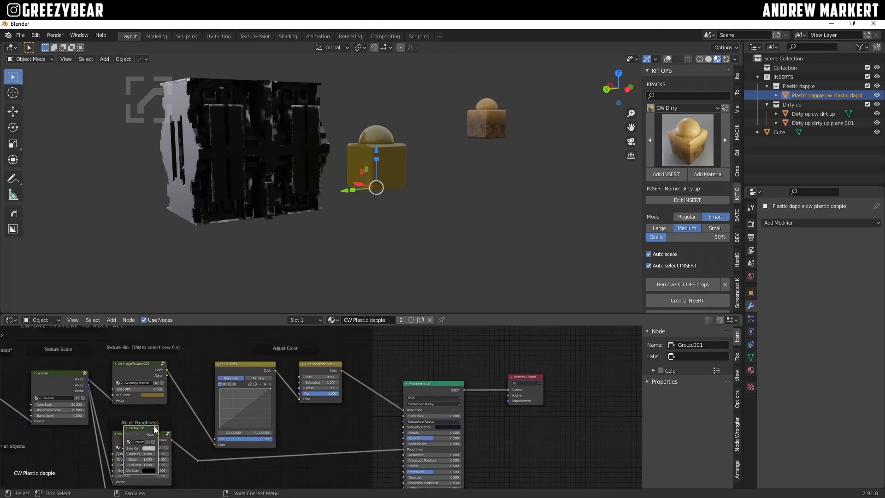
Step: Insert the cwDirty UP node between Hue Saturation Value and the Principled BSDF's Base Color, and space out the neighbouring nodes
left_click_drag(143, 432, 384, 372)
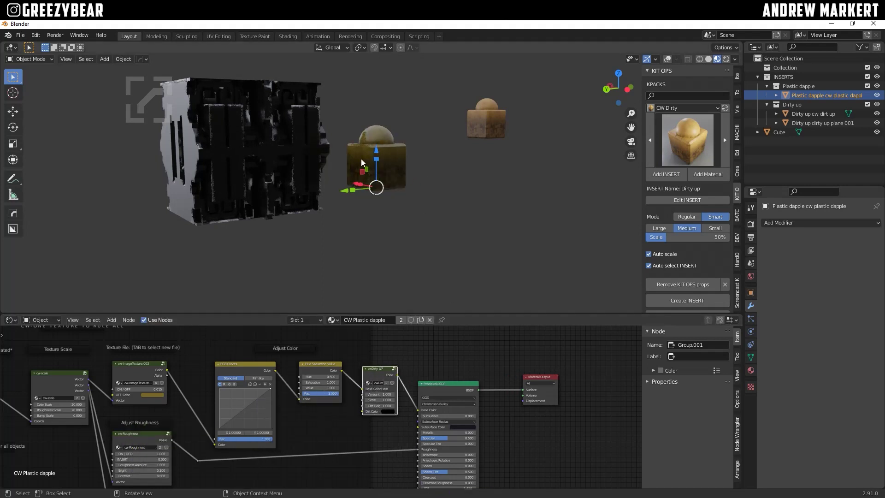
scroll(474, 165, "up", 4)
scroll(483, 192, "down", 3)
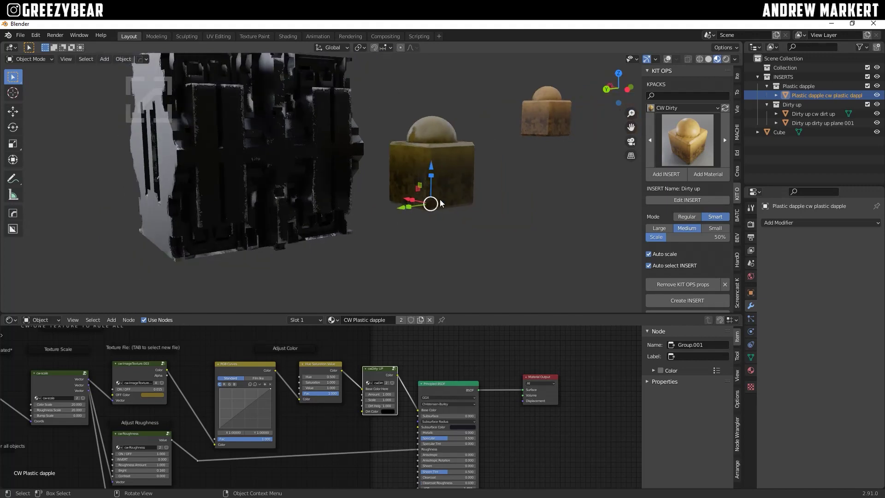
left_click_drag(436, 389, 481, 387)
left_click_drag(389, 377, 420, 381)
left_click_drag(539, 377, 568, 377)
Step: Set both the Amount and the Dirt Height of the cwDirty UP node to 0.500
scroll(444, 391, "up", 1)
scroll(444, 388, "up", 3)
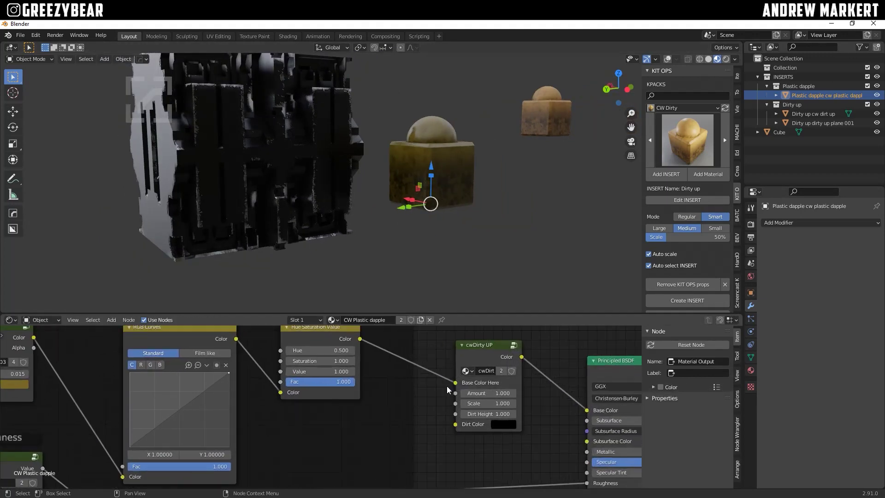
double_click(433, 382)
type("1.0")
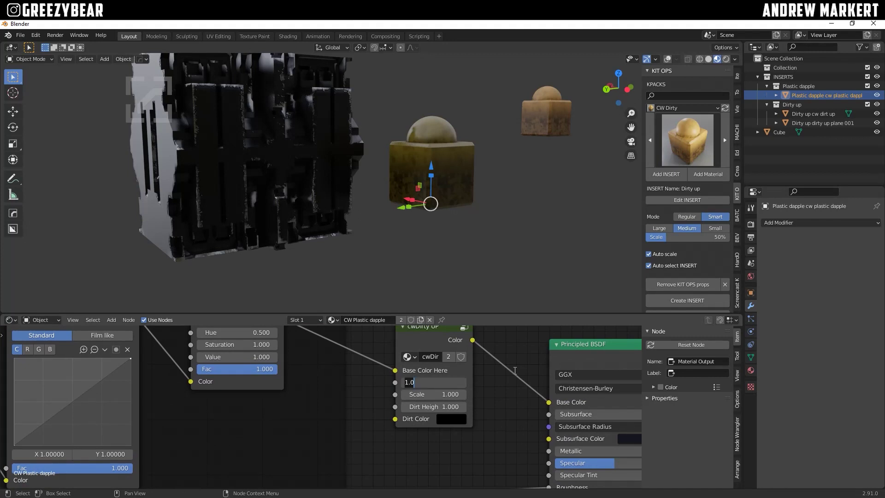
key("Return")
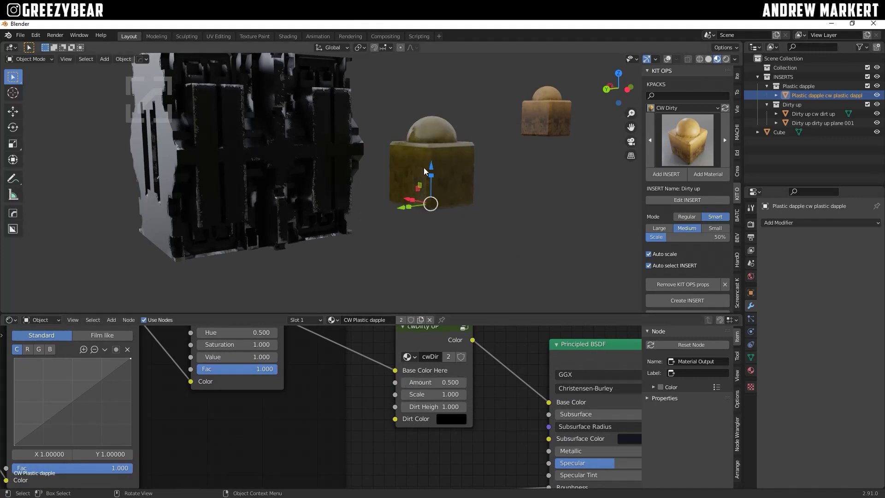
double_click(450, 405)
type("1.0")
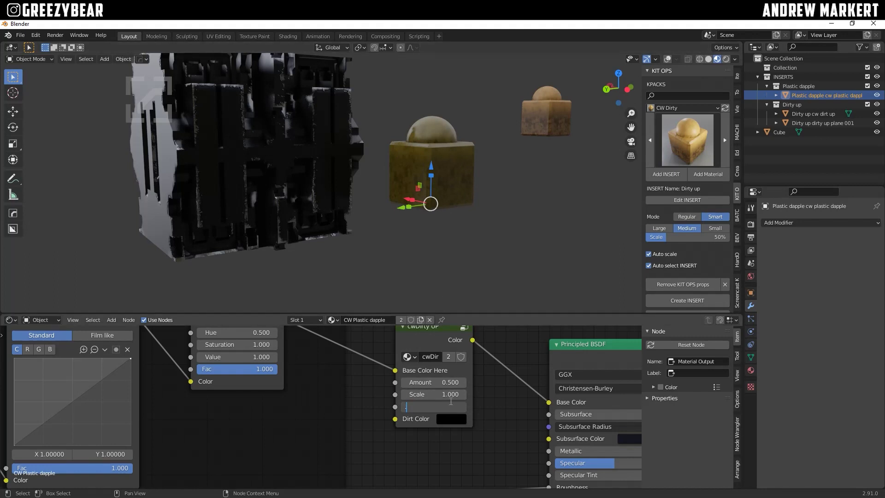
key("Return")
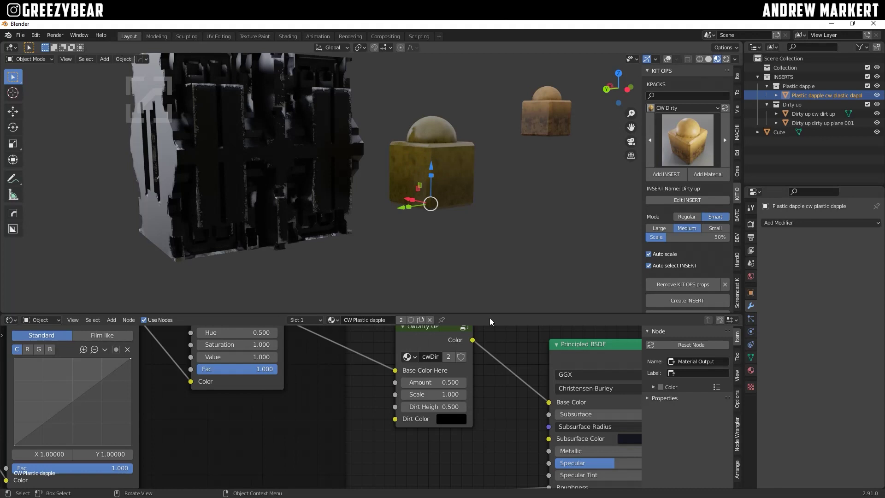
Step: Set the cwDirty UP node's Scale to 0.180 and check the dirt on the yellow INSERT
left_click_drag(442, 395, 452, 395)
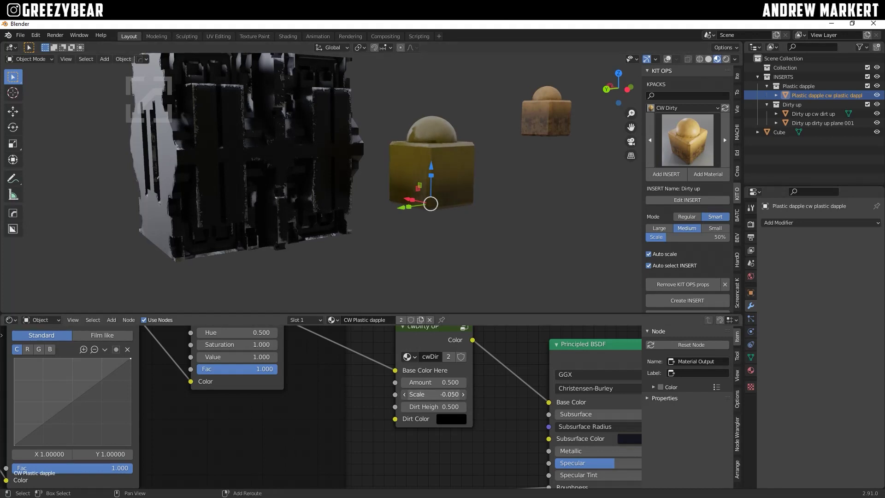
left_click_drag(433, 394, 443, 394)
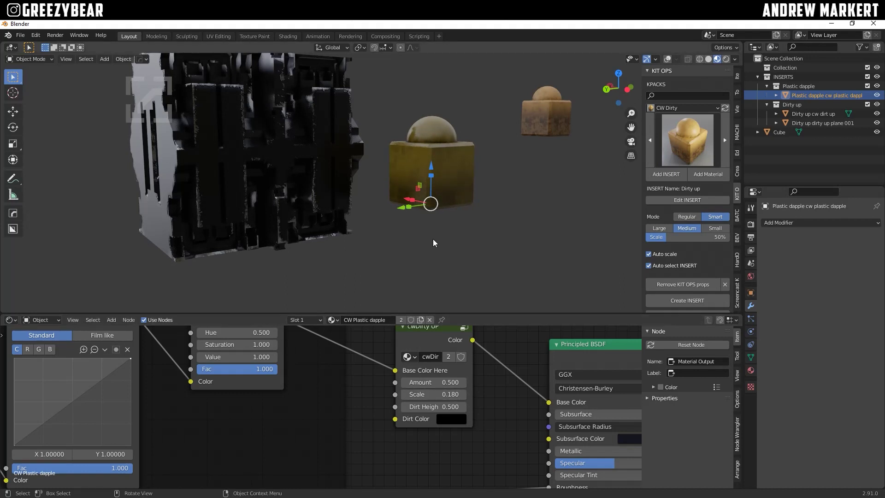
scroll(432, 237, "down", 2)
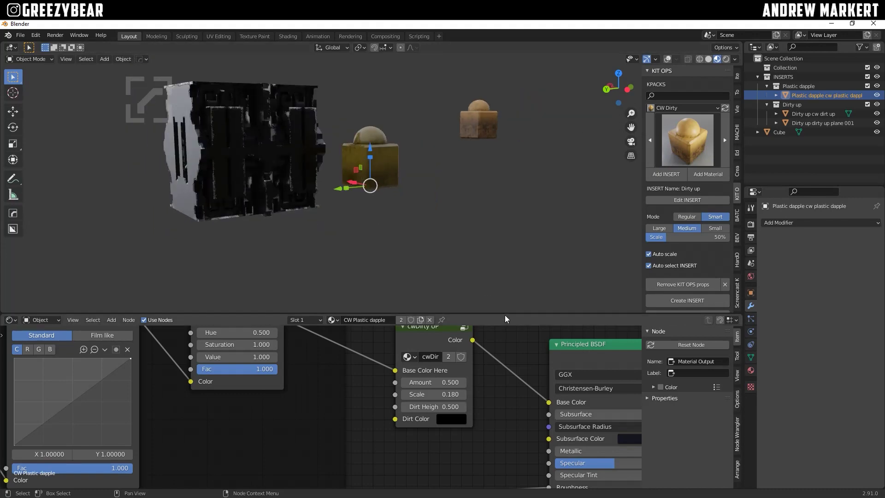
Step: Regenerate the cube's worn bevel material so it uses the dirtied plastic base, and inspect the result on its sides
left_click_drag(504, 315, 498, 464)
middle_click_drag(361, 273, 337, 303)
scroll(336, 303, "up", 2)
left_click(357, 247)
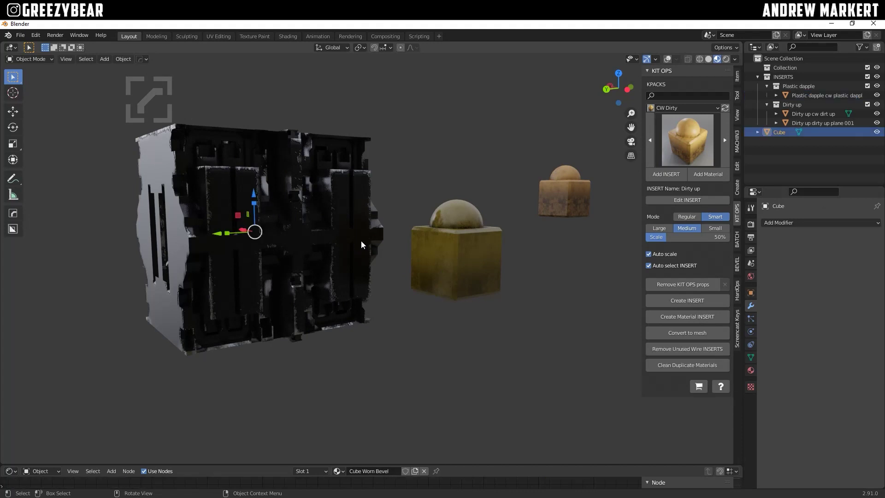
left_click(736, 264)
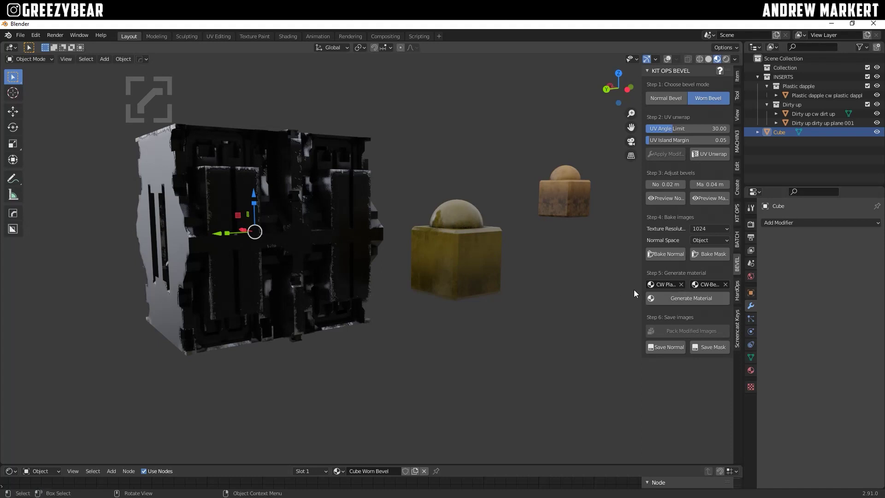
left_click(656, 300)
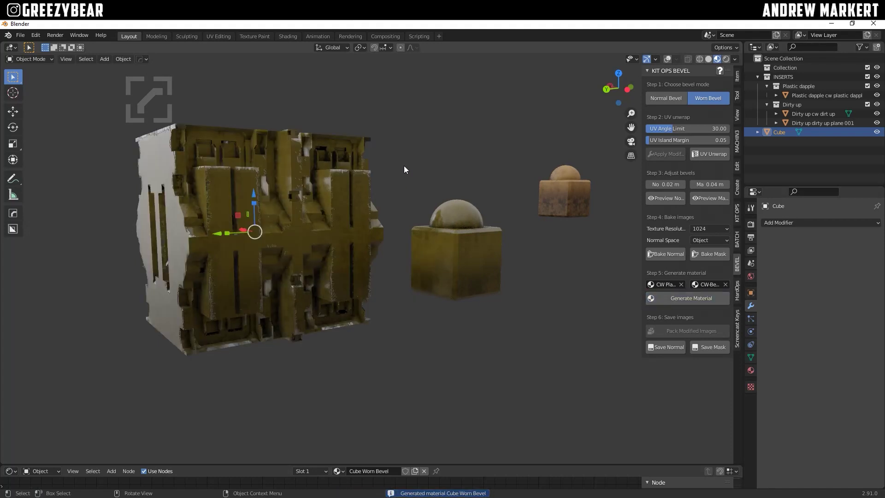
left_click(404, 169)
middle_click_drag(254, 248, 323, 250)
scroll(303, 261, "down", 5)
scroll(325, 252, "up", 3)
scroll(328, 251, "up", 3)
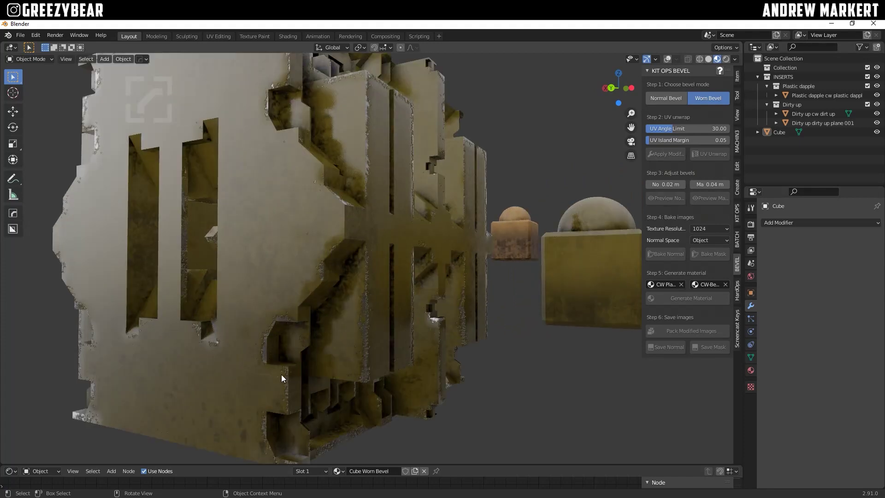
scroll(341, 282, "down", 4)
mouse_move(325, 284)
middle_mouse_down()
mouse_move(330, 308)
mouse_move(316, 288)
mouse_move(321, 278)
mouse_move(323, 300)
middle_mouse_up()
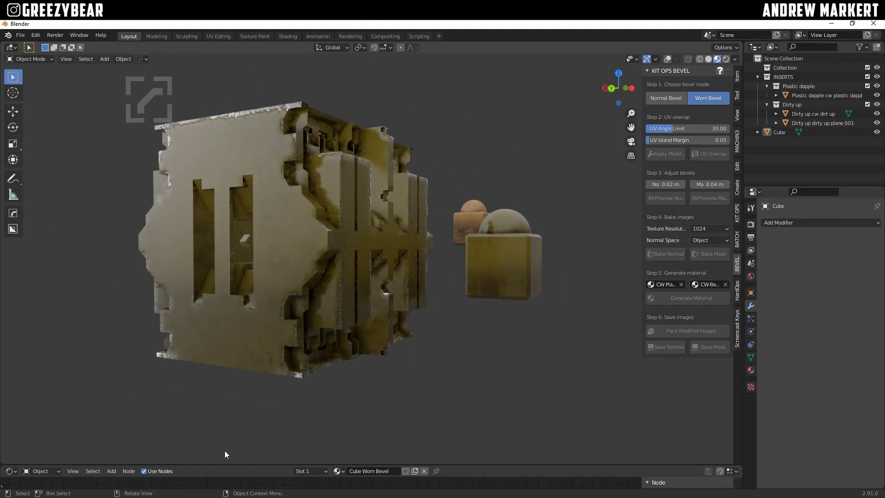
Step: In the Cube Worn Bevel material, try a Strength of 0.1 on the Bump node and set it to 0.2
left_click_drag(233, 466, 233, 288)
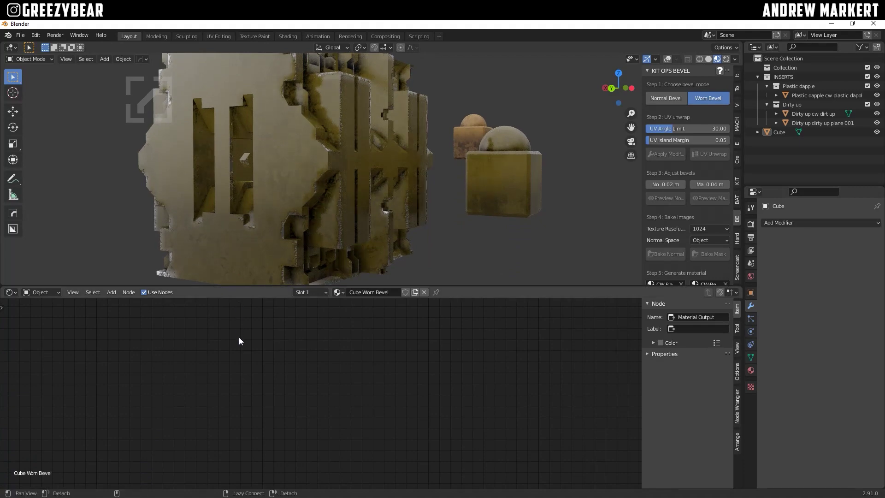
middle_click_drag(250, 419, 325, 372)
scroll(327, 369, "up", 8)
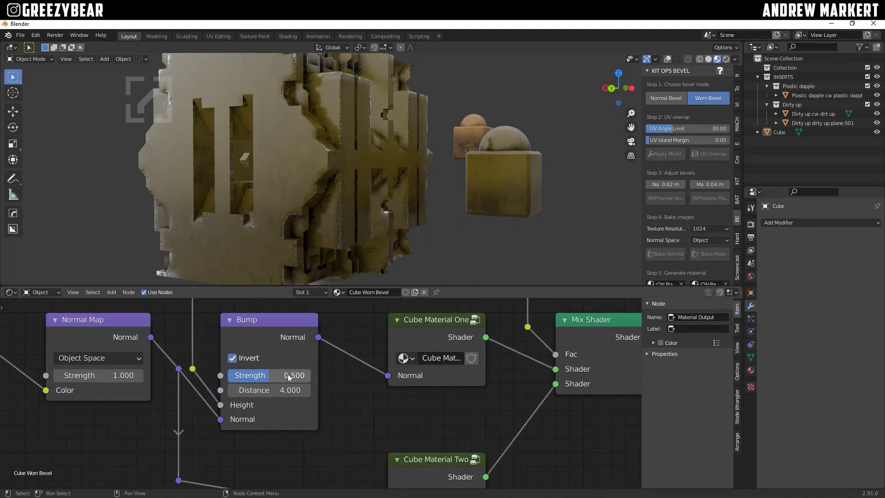
left_click(288, 374)
type(".1")
key("Return")
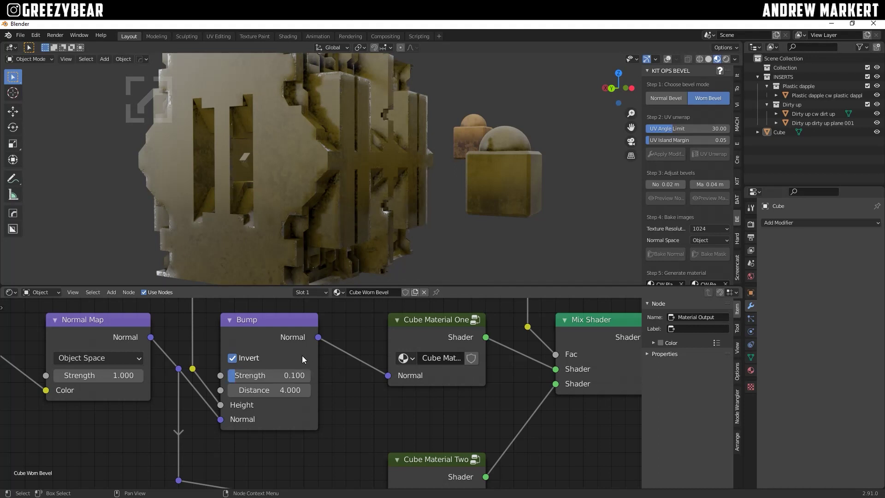
left_click(301, 376)
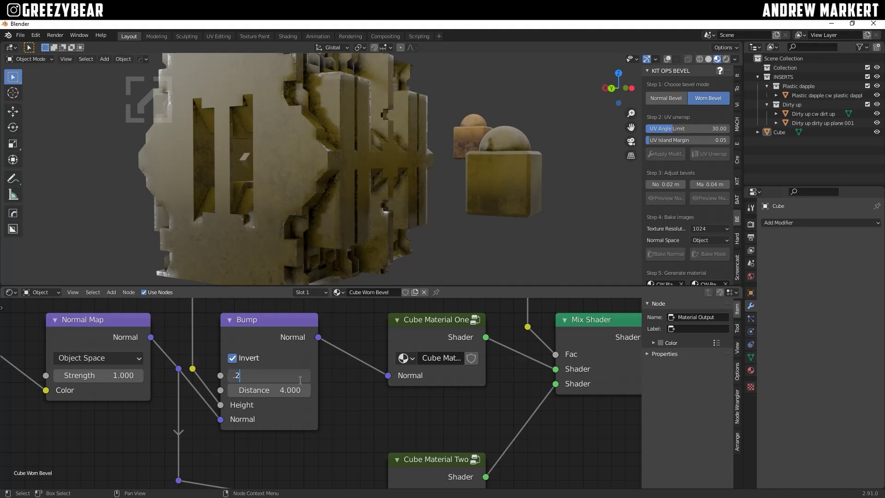
type(".2")
key("Return")
Step: Examine the softened bump along the worn edges of the cube's detailed face from several distances and angles
middle_click_drag(211, 344, 220, 461)
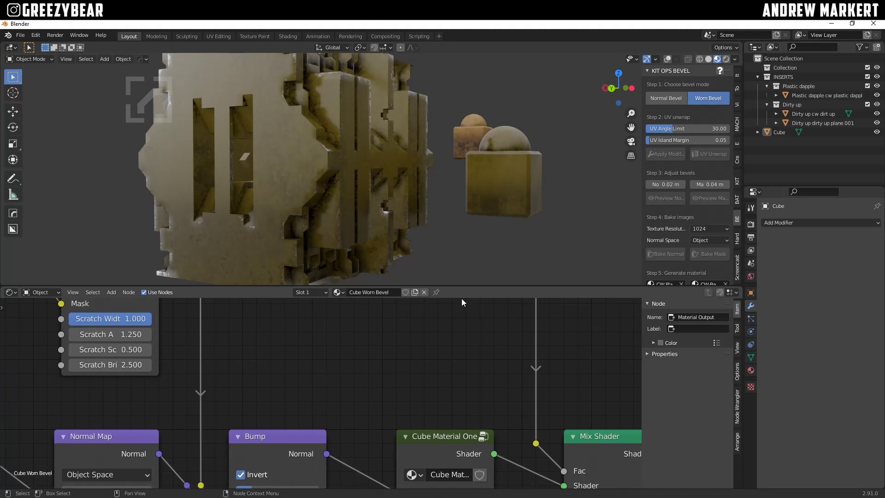
left_click_drag(461, 286, 454, 412)
middle_click_drag(453, 325, 308, 277)
scroll(308, 278, "up", 6)
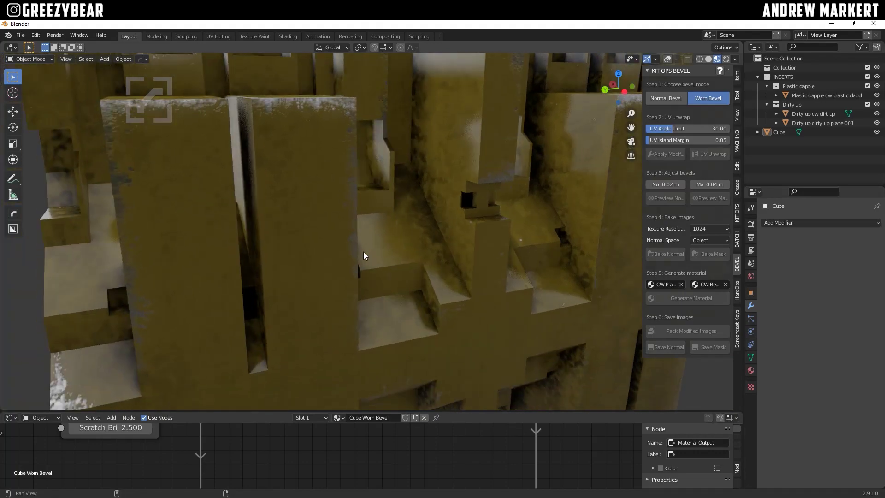
scroll(363, 252, "down", 5)
middle_click_drag(356, 254, 372, 274)
scroll(369, 256, "up", 6)
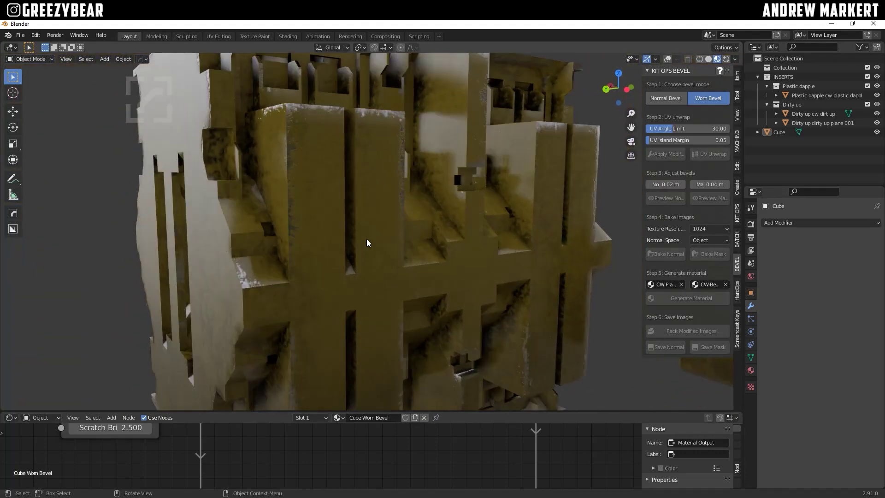
scroll(364, 244, "down", 5)
middle_click_drag(354, 244, 412, 220)
Step: Brighten the OFF Color of the Plastic dapple INSERT's material by raising its HSV value to 0.667
left_click(470, 260)
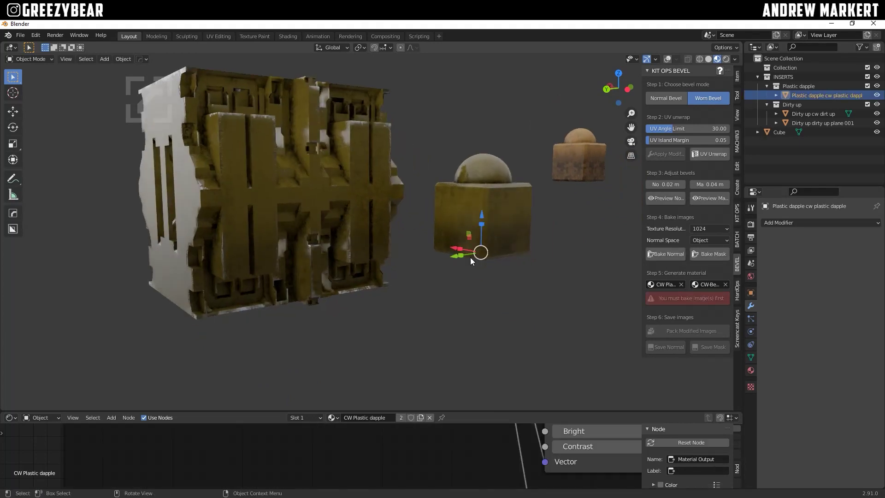
left_click_drag(514, 412, 512, 234)
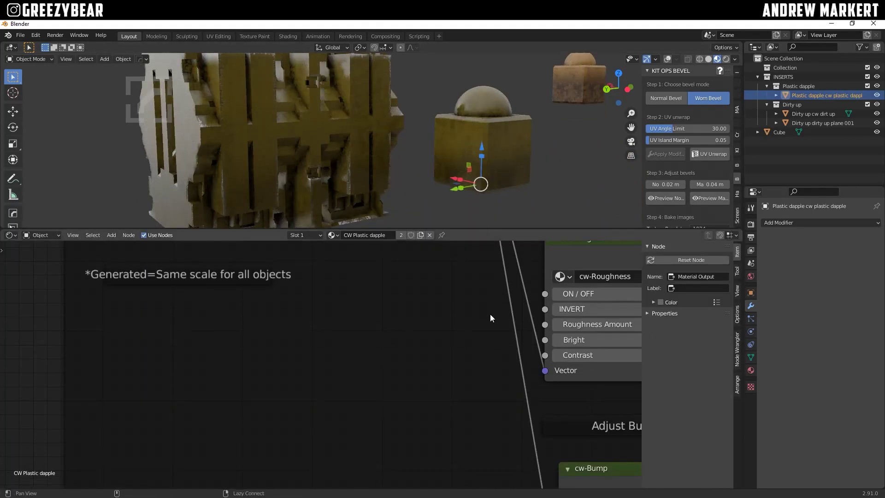
middle_click_drag(491, 318, 329, 326)
left_click(328, 327)
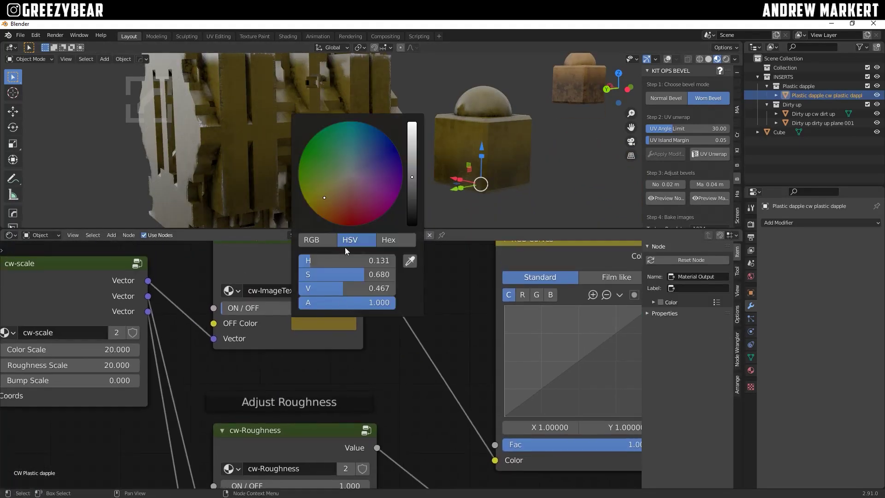
scroll(325, 195, "up", 3)
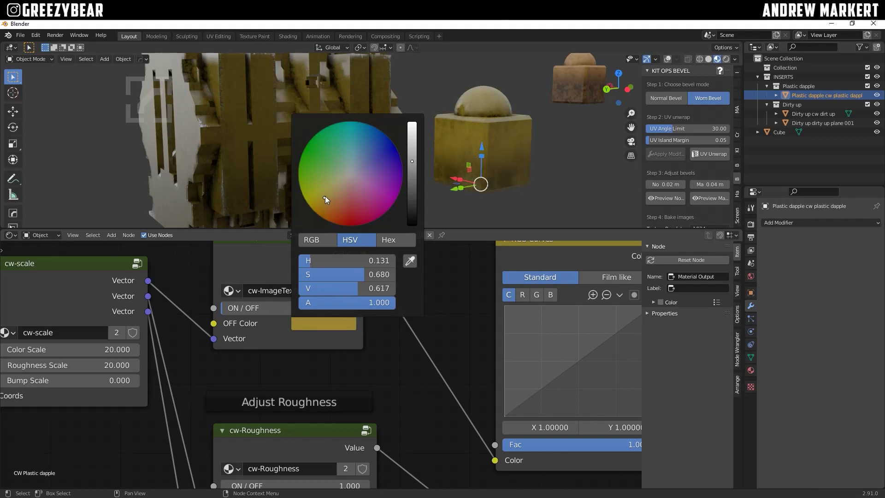
scroll(324, 196, "up", 1)
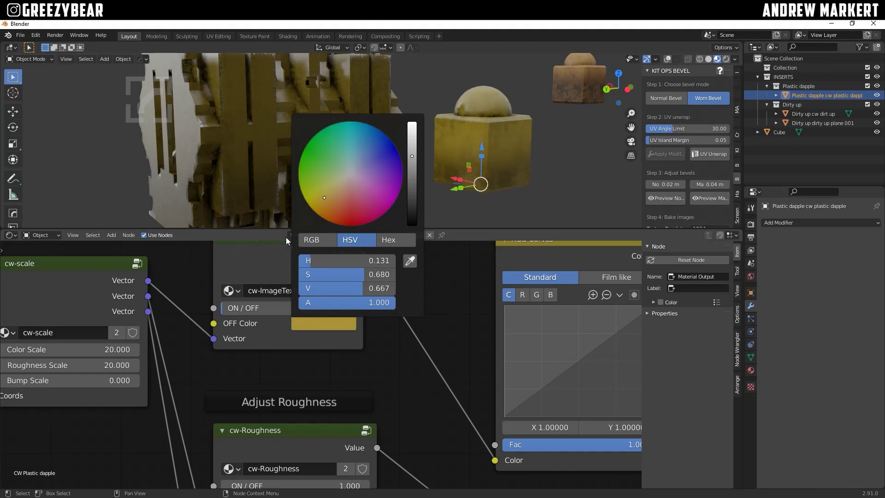
Step: Regenerate the cube's worn bevel material with the brighter yellow plastic and check it up close
left_click_drag(457, 229, 460, 399)
left_click(363, 222)
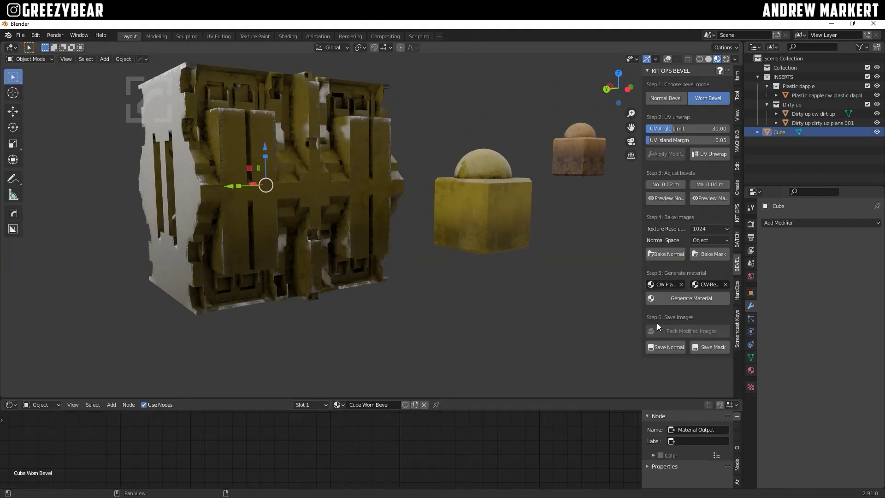
left_click(668, 297)
left_click(414, 254)
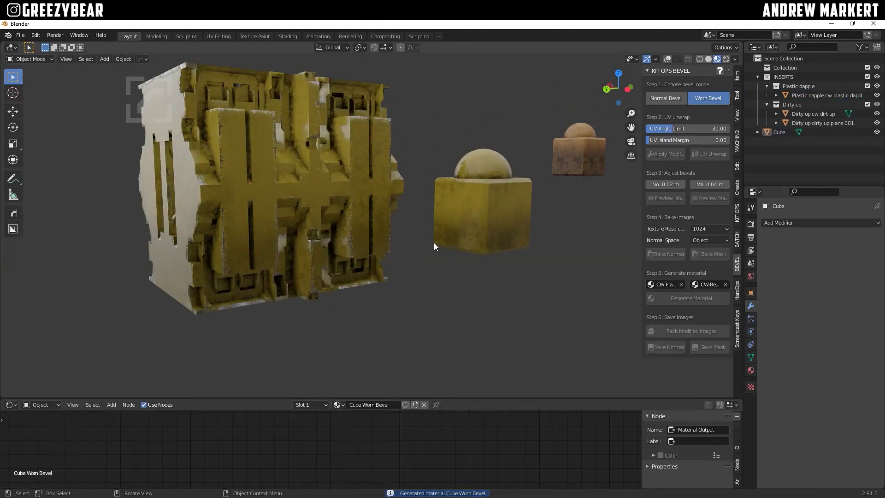
left_click_drag(308, 209, 212, 194, "alt")
middle_click_drag(212, 195, 538, 147)
scroll(312, 192, "up", 3)
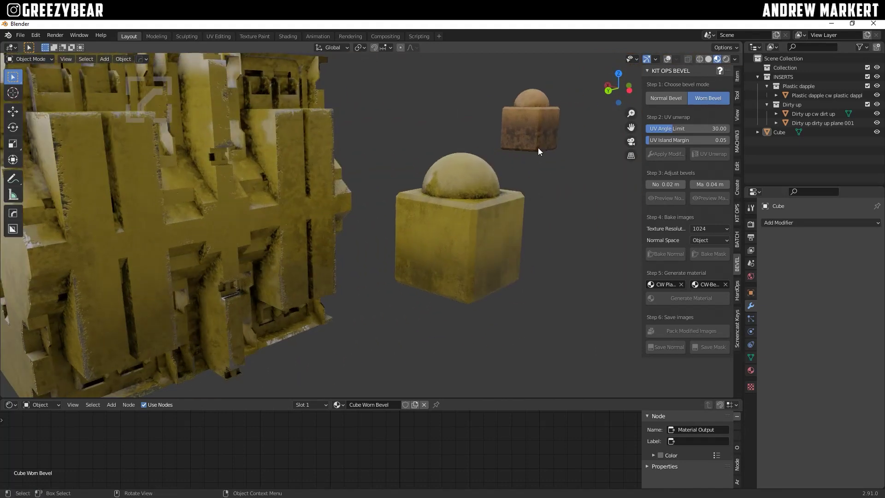
Step: Delete the brown Dirty up INSERT from the scene and leave nothing selected
left_click(534, 146)
key("x")
left_click(413, 267)
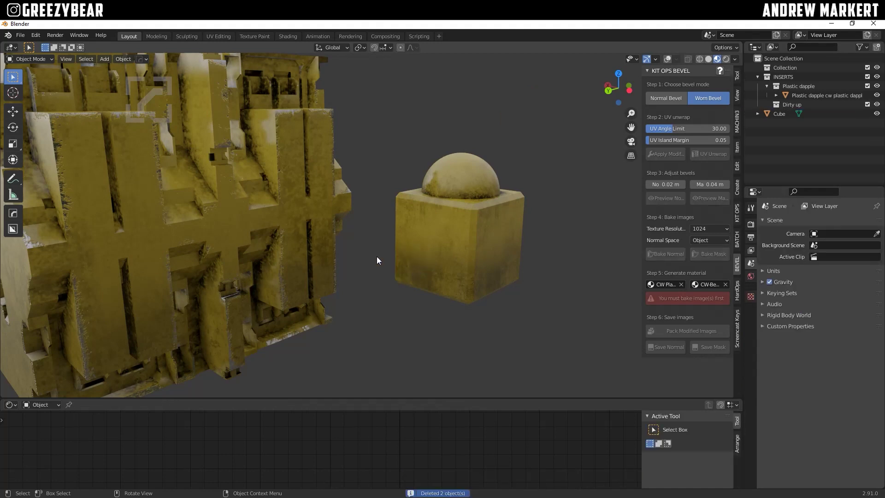
scroll(326, 220, "down", 5)
middle_click_drag(342, 218, 326, 242)
left_click(366, 260)
left_click_drag(305, 268, 346, 271)
middle_click_drag(345, 271, 366, 203)
left_click(405, 162)
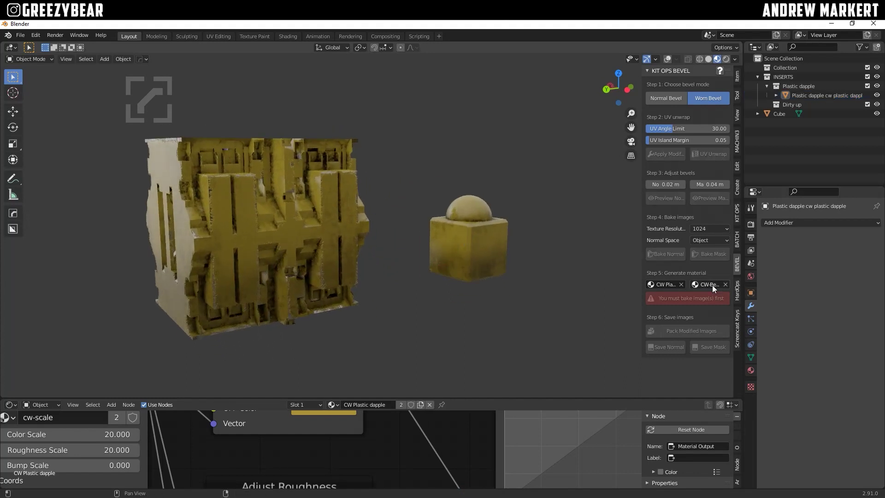
Step: Add the Steel distressed INSERT from the CW Metal KPACK and move it sideways off the cube
left_click(736, 207)
left_click(672, 109)
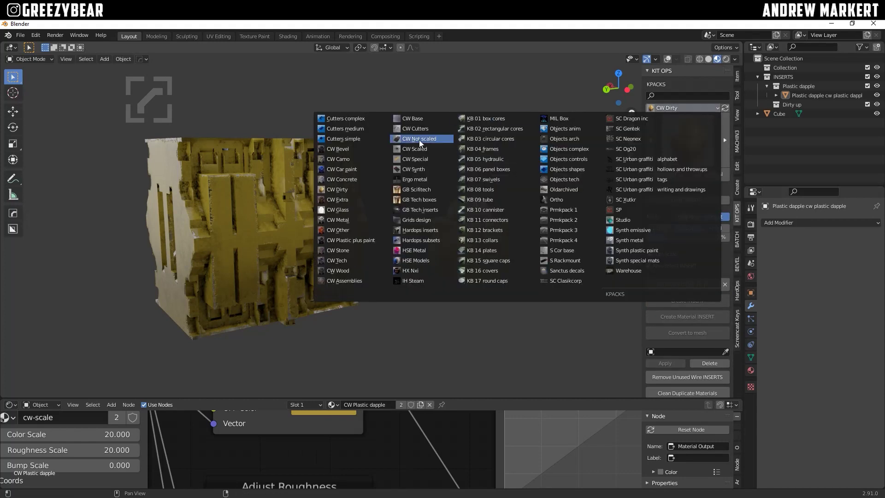
left_click(364, 217)
left_click(683, 142)
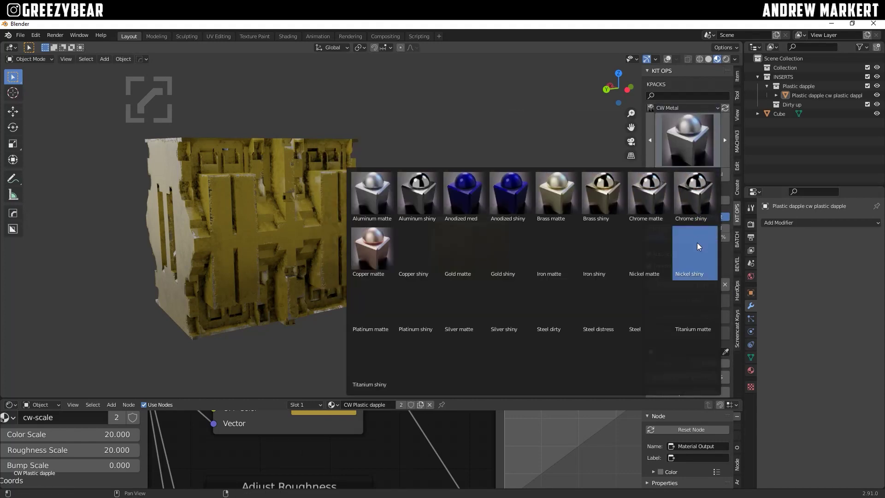
left_click(606, 315)
left_click(666, 174)
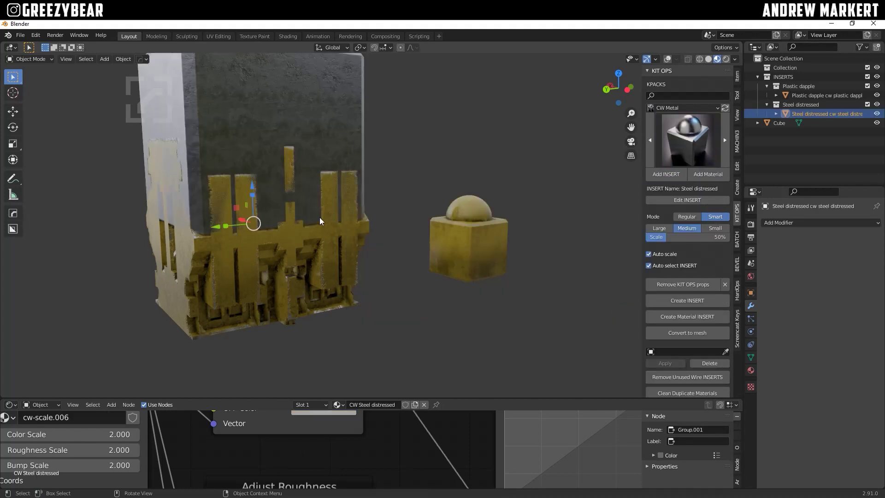
left_click_drag(220, 226, 325, 263)
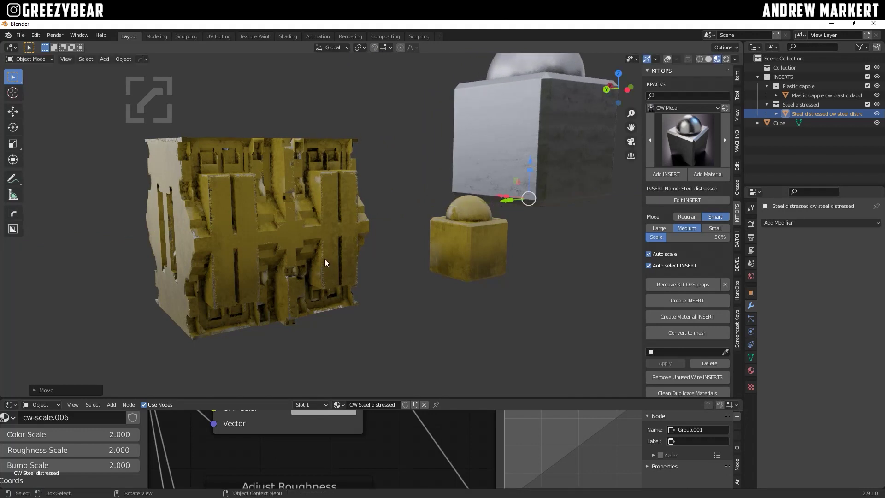
Step: Choose CW Steel distressed as the cube's second bevel material and regenerate its worn bevel material
left_click(336, 238)
left_click(737, 264)
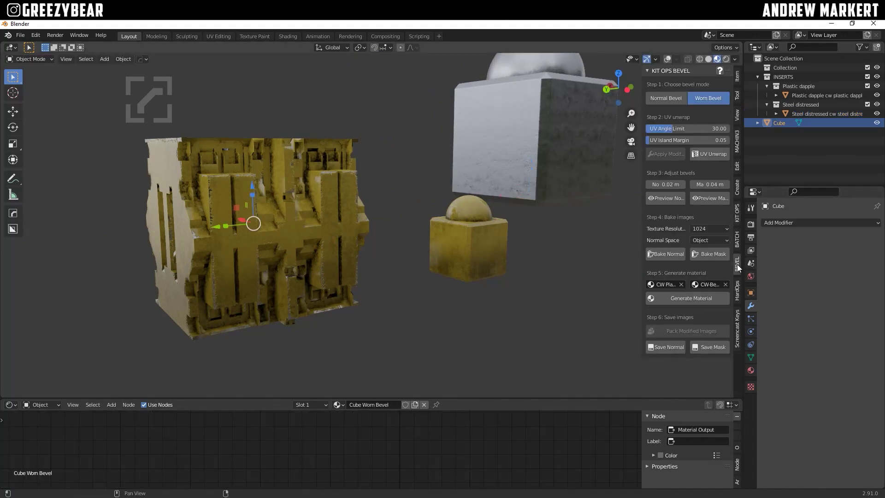
left_click(701, 285)
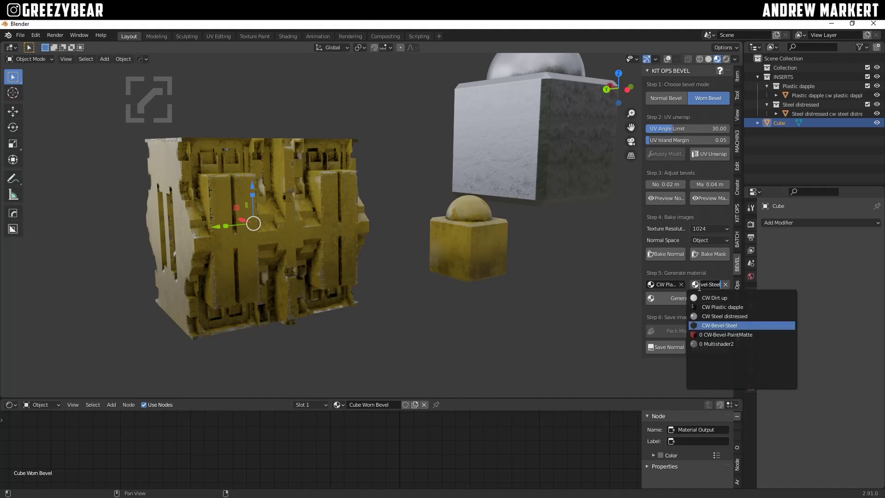
left_click(711, 316)
left_click(665, 298)
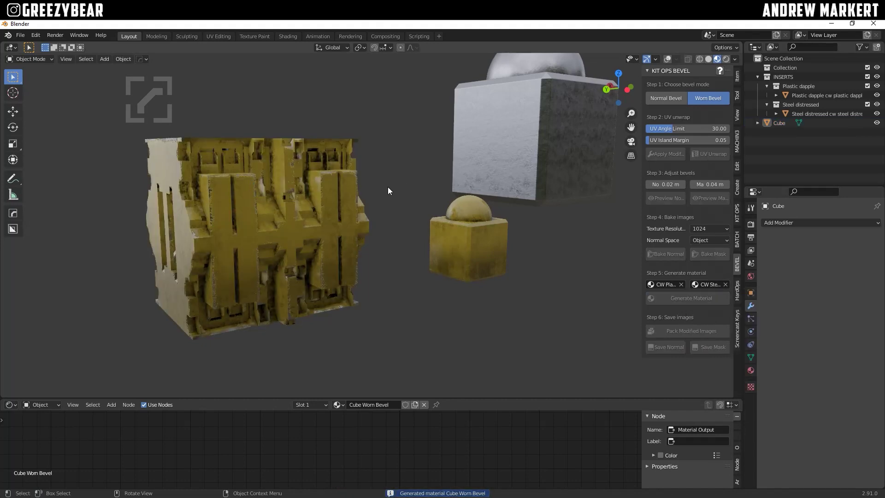
Step: Examine the distressed steel showing through the cube's worn edges and corners up close and from afar
mouse_move(388, 186)
middle_mouse_down()
mouse_move(262, 232)
mouse_move(282, 268)
mouse_move(294, 229)
mouse_move(256, 233)
mouse_move(369, 148)
mouse_move(359, 180)
mouse_move(332, 140)
mouse_move(328, 184)
middle_mouse_up()
scroll(245, 243, "up", 5)
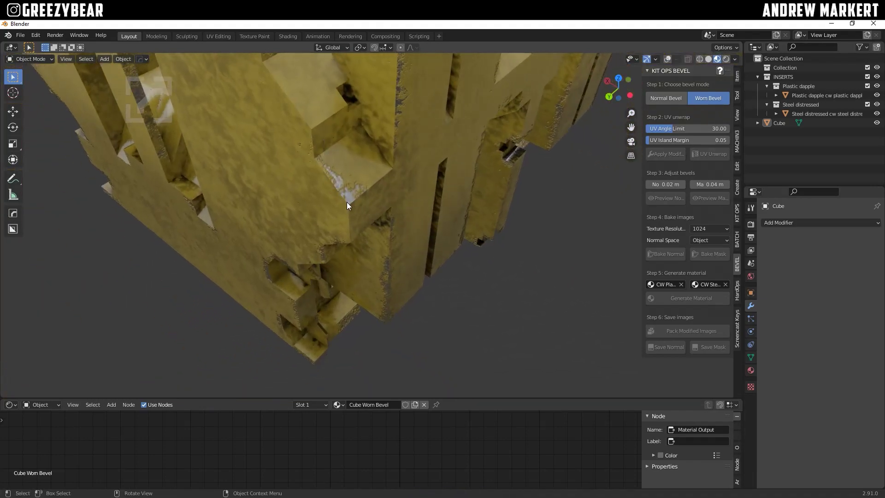
scroll(354, 250, "up", 2)
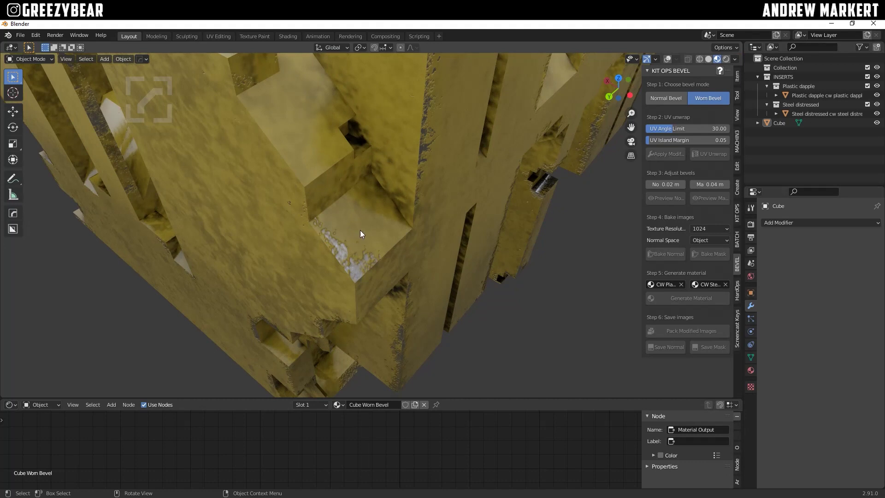
middle_click_drag(360, 231, 406, 162)
scroll(406, 162, "up", 5)
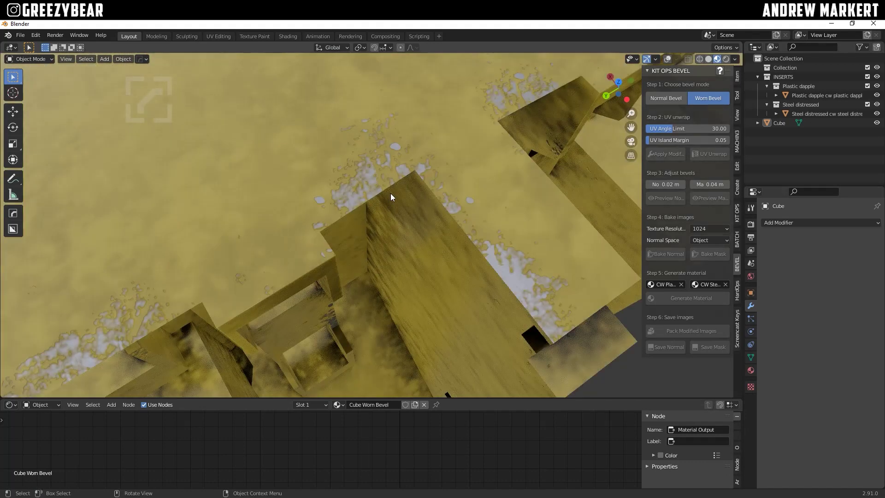
scroll(391, 192, "down", 5)
middle_click_drag(390, 193, 294, 217)
scroll(343, 149, "down", 4)
middle_click_drag(295, 227, 314, 216)
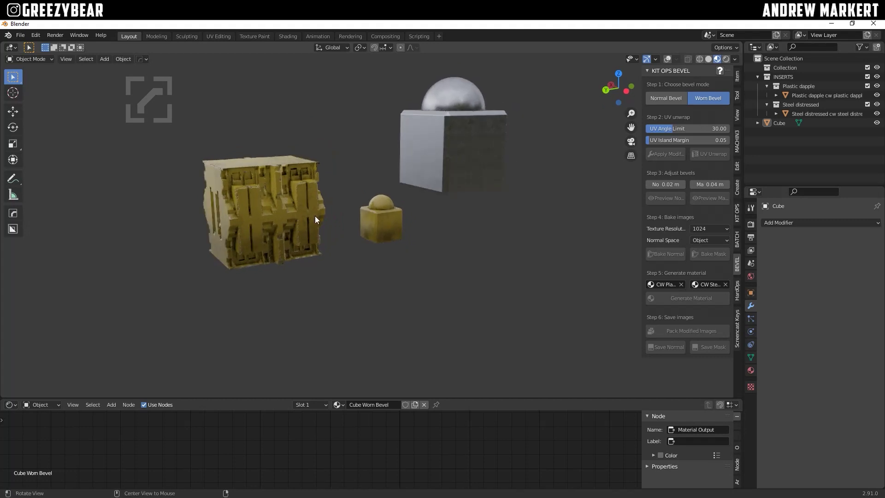
Step: Delete the Steel distressed INSERT from the scene and bring the cube back into close view
left_click(426, 200)
key("x")
left_click(444, 200)
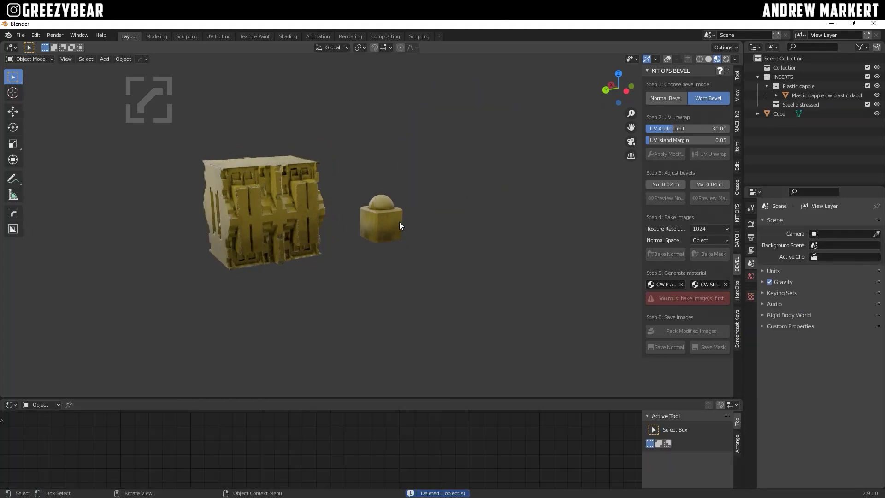
scroll(380, 226, "up", 6)
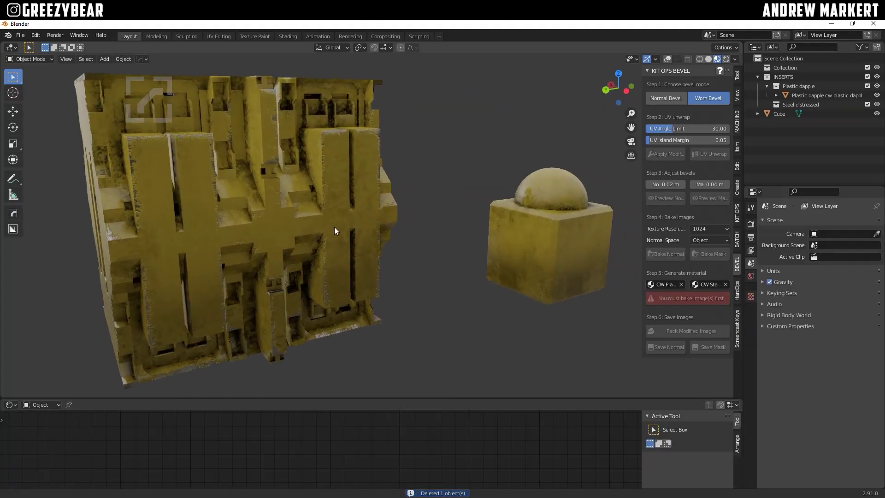
Step: Add an automatic SMUDGR Pro setup with the "Well…" preset to the Plastic dapple sample object's material
left_click_drag(407, 398, 416, 477)
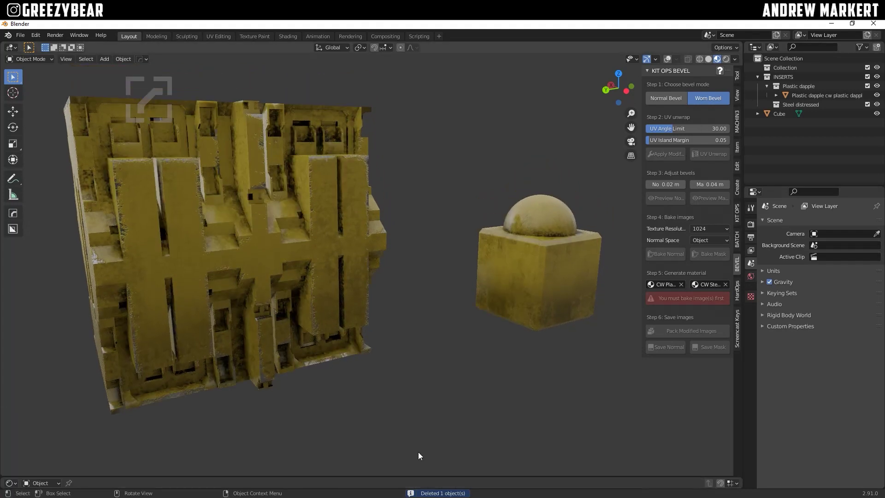
middle_click_drag(435, 272, 416, 267)
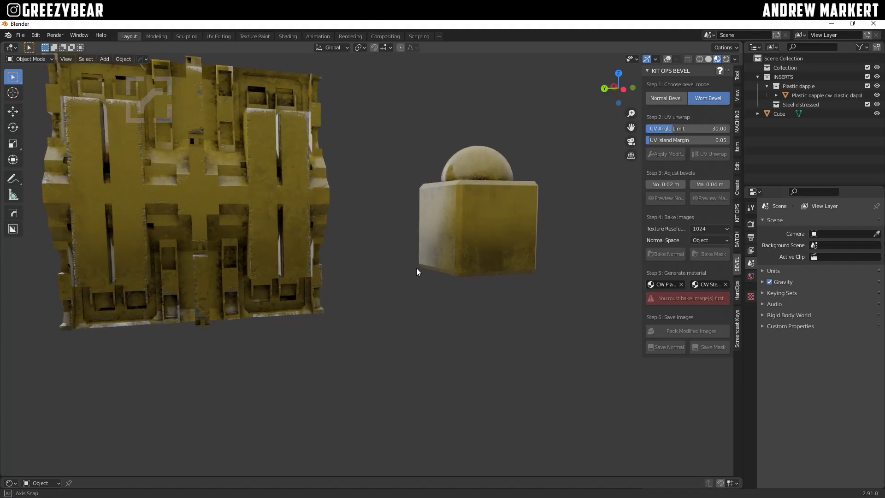
left_click(445, 226)
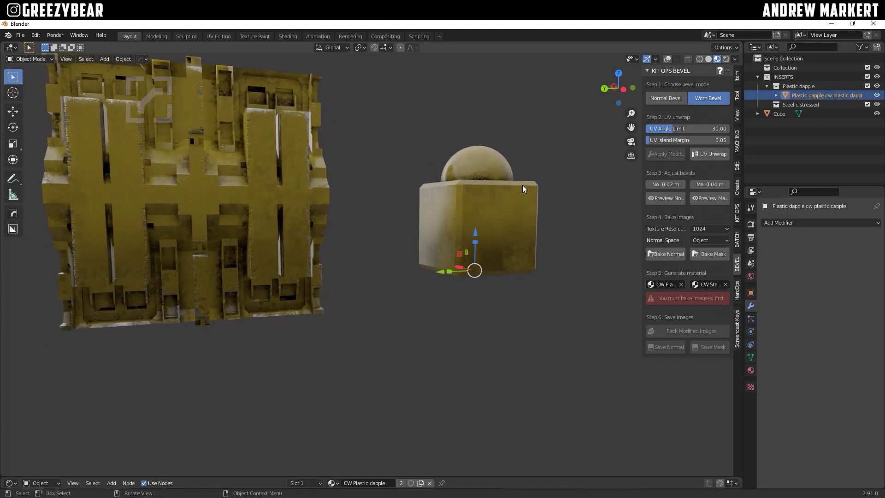
left_click(751, 370)
left_click(767, 291)
scroll(771, 375, "down", 4)
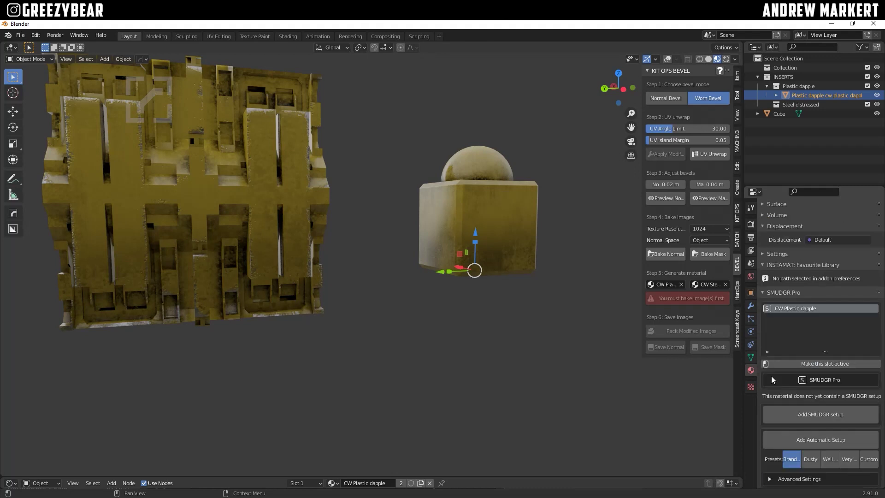
scroll(772, 377, "down", 4)
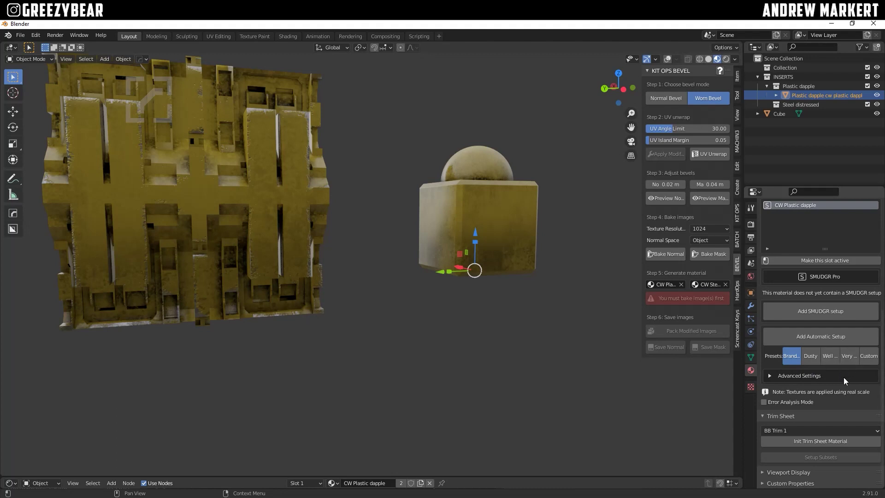
left_click(829, 358)
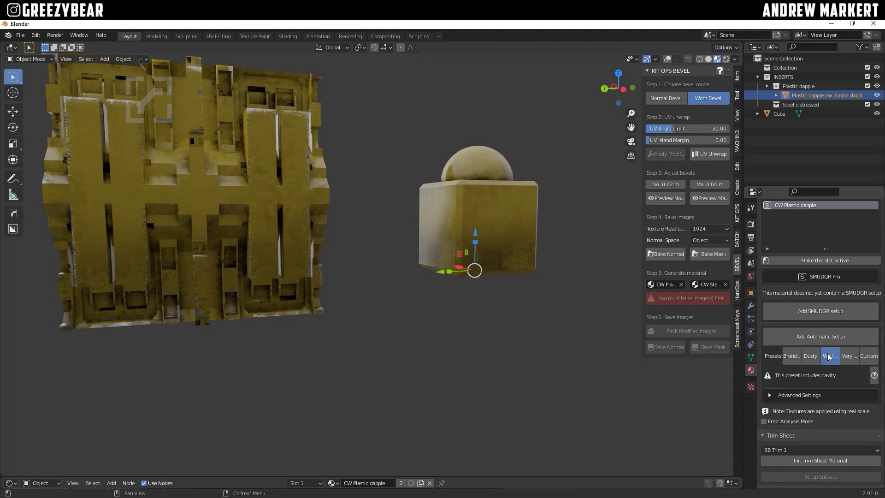
left_click(808, 336)
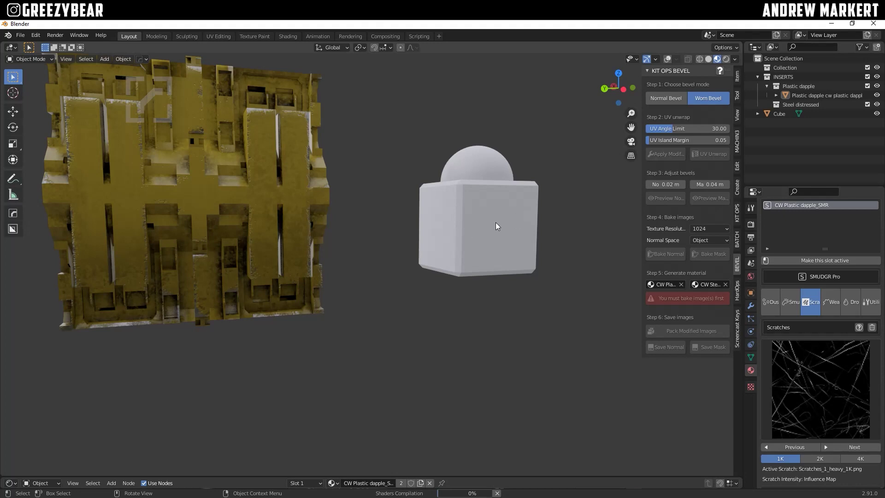
Step: Unlock the viewport from the 3D cursor, then reselect the Plastic dapple sample object
scroll(486, 230, "up", 3)
middle_click_drag(485, 231, 418, 209)
scroll(417, 209, "up", 2)
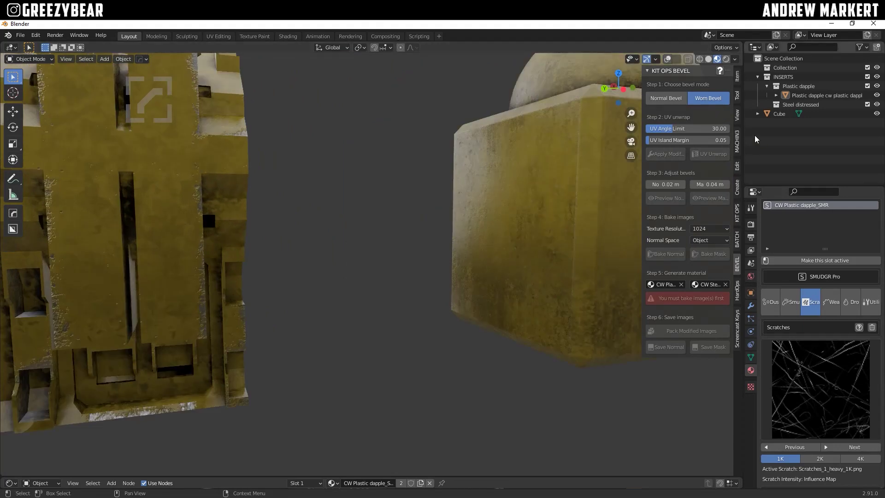
left_click(737, 114)
left_click(700, 175)
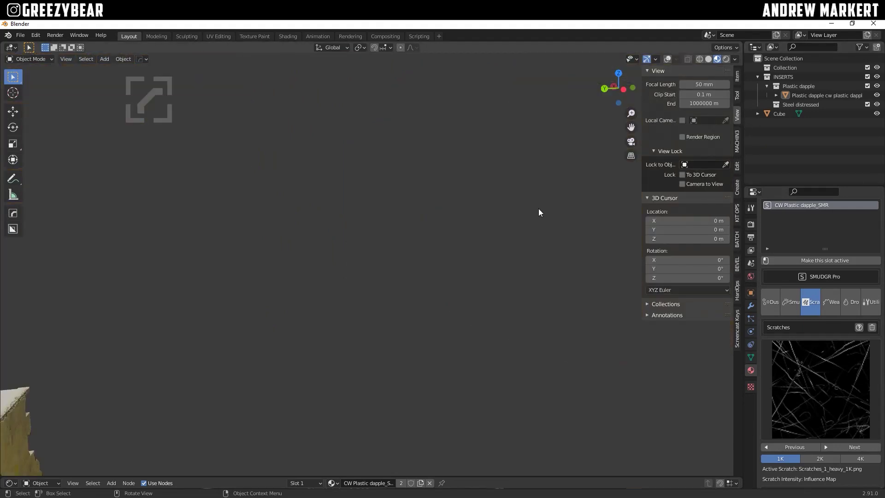
scroll(512, 216, "down", 3)
left_click(320, 366)
middle_click_drag(324, 370, 403, 323, "shift")
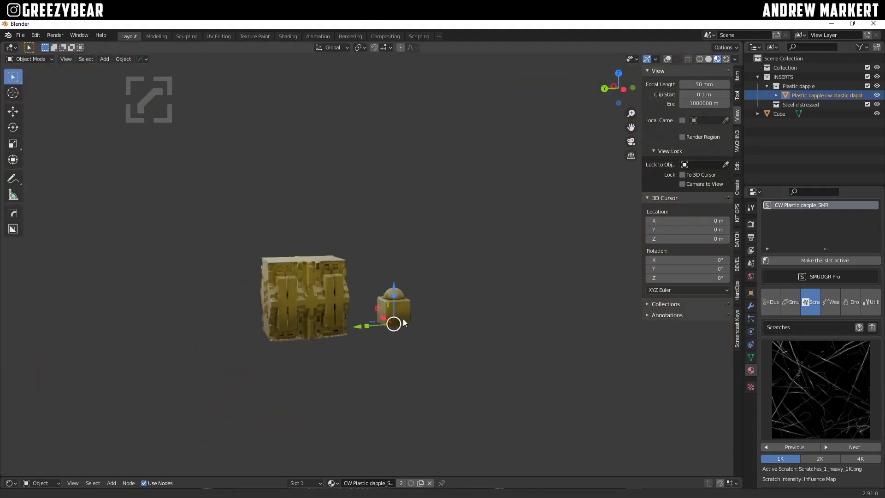
Step: Switch the sample's Smudges and Stains texture to the Wipes1 smudge at 4K resolution
scroll(402, 312, "up", 4)
mouse_move(367, 278)
middle_mouse_down()
mouse_move(375, 306)
mouse_move(416, 273)
mouse_move(356, 281)
middle_mouse_up()
scroll(371, 289, "up", 6)
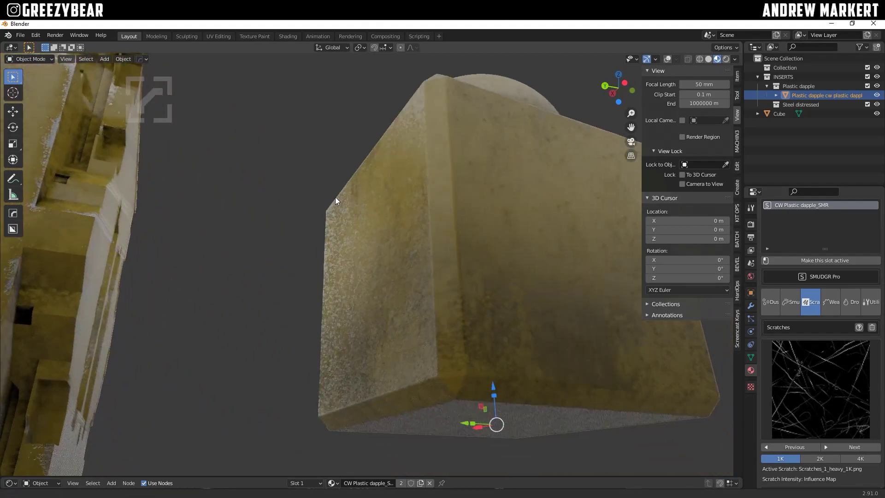
middle_click_drag(335, 200, 371, 290)
mouse_move(435, 295)
middle_mouse_down()
mouse_move(412, 273)
mouse_move(434, 278)
mouse_move(434, 264)
mouse_move(441, 270)
mouse_move(421, 287)
middle_mouse_up()
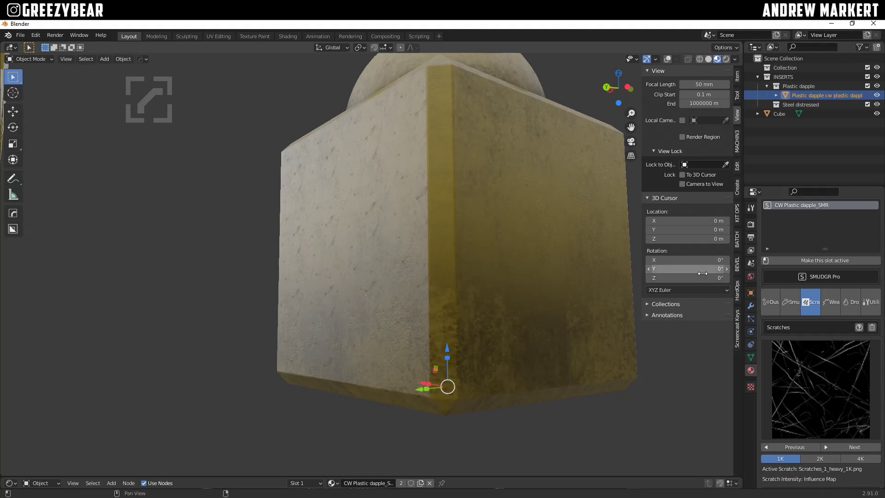
left_click(789, 303)
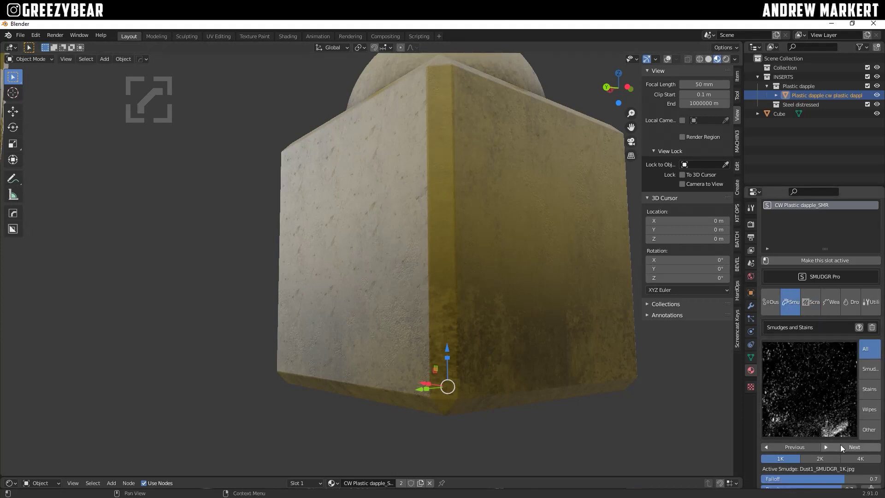
scroll(801, 433, "down", 1)
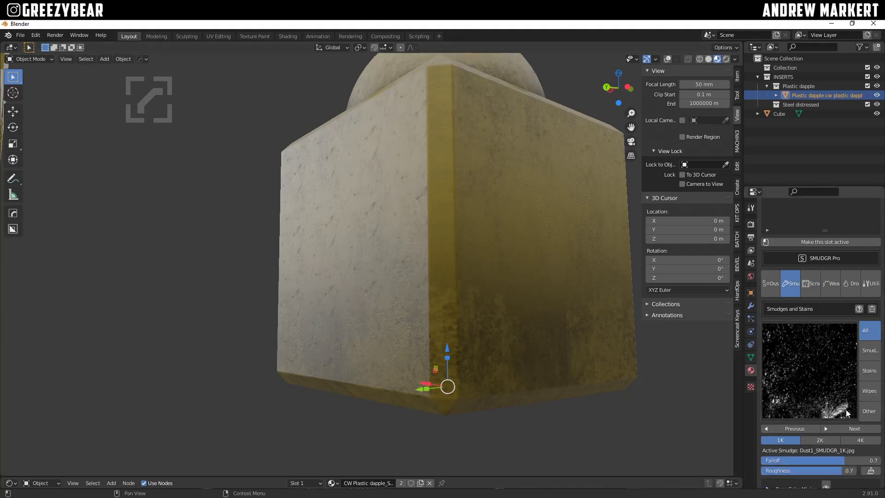
left_click(869, 390)
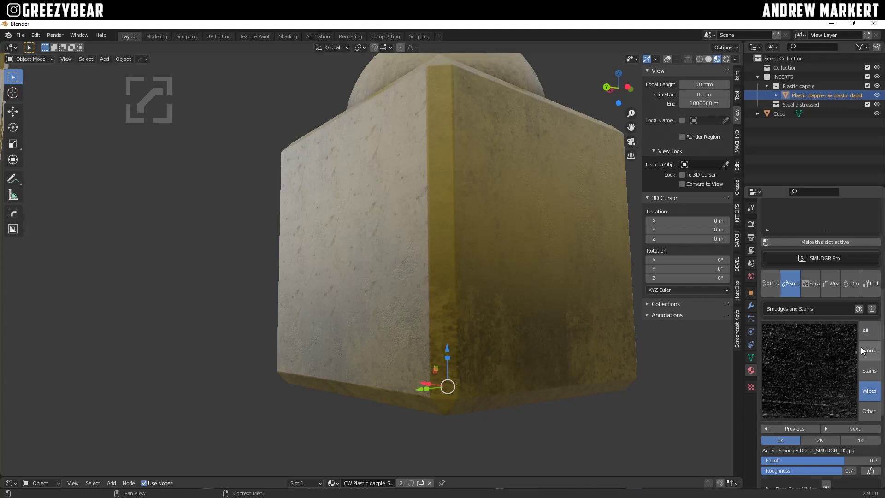
left_click(857, 428)
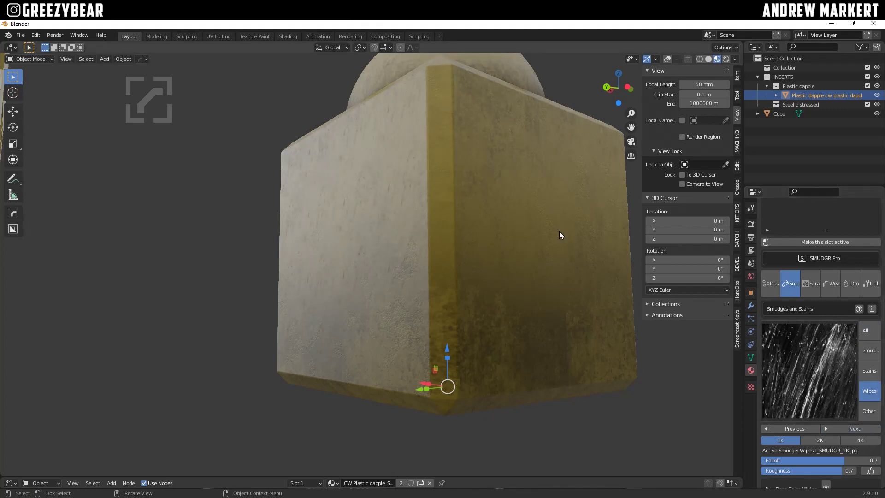
left_click(853, 439)
Step: Set the smudge's roughness to -1.0 and falloff to 0.9, and show its advanced settings
left_click_drag(842, 470, 761, 471)
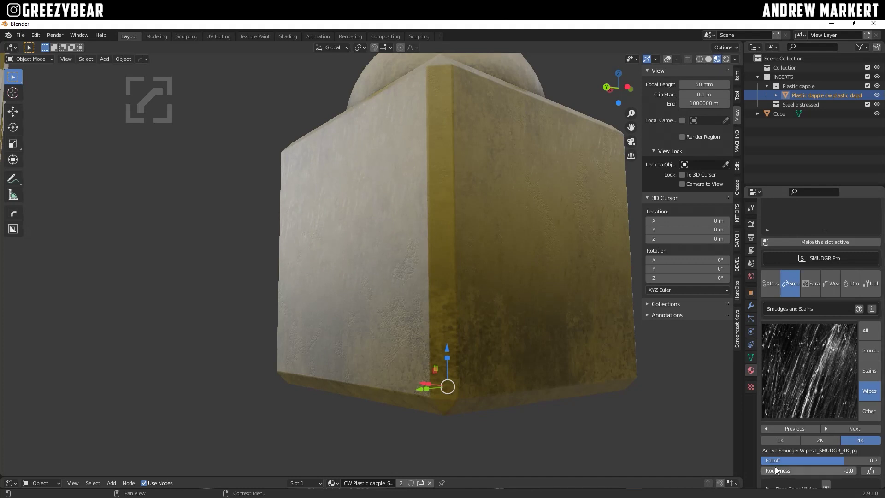
left_click_drag(842, 457, 853, 457)
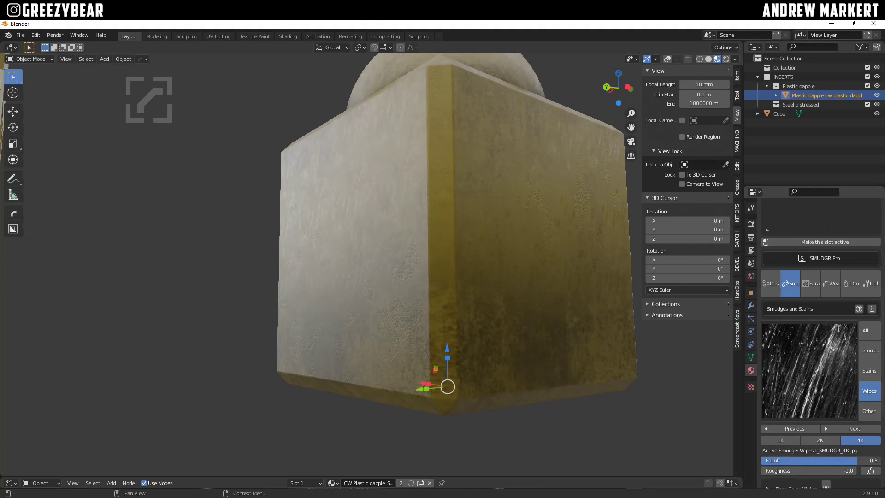
scroll(821, 444, "down", 5)
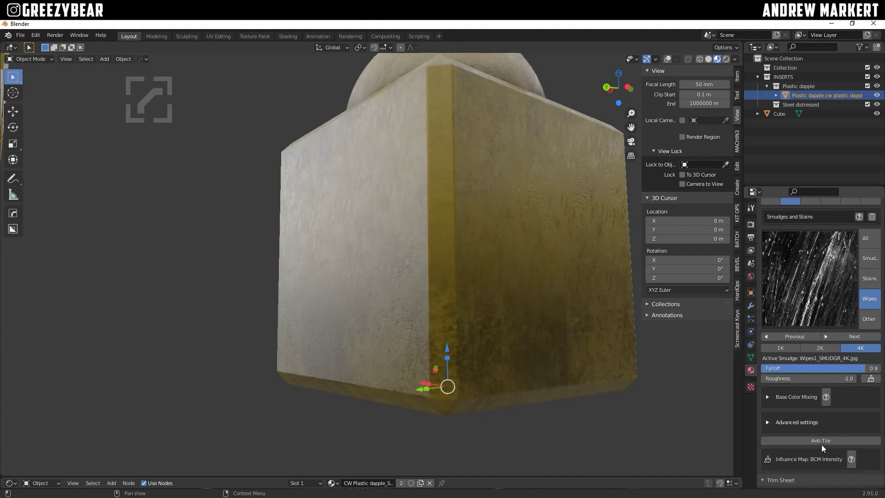
left_click(769, 423)
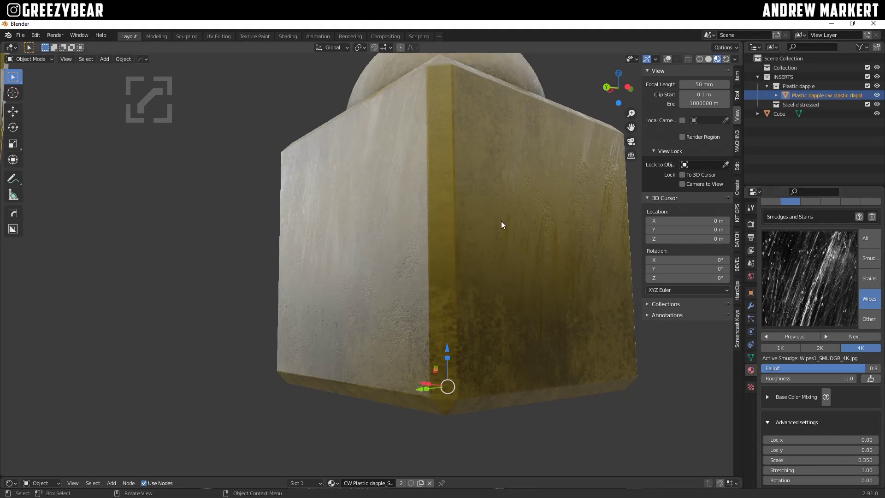
middle_click_drag(501, 220, 384, 236)
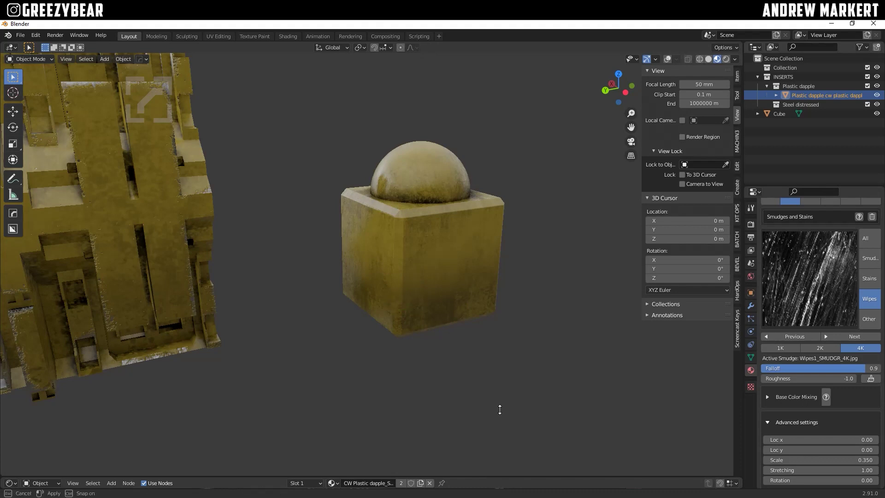
Step: Show the CW Plastic dapple_SMR node graph and move the Group.003 node up, clear of the SMUDGR nodes
left_click_drag(494, 480, 489, 154)
scroll(372, 310, "down", 6)
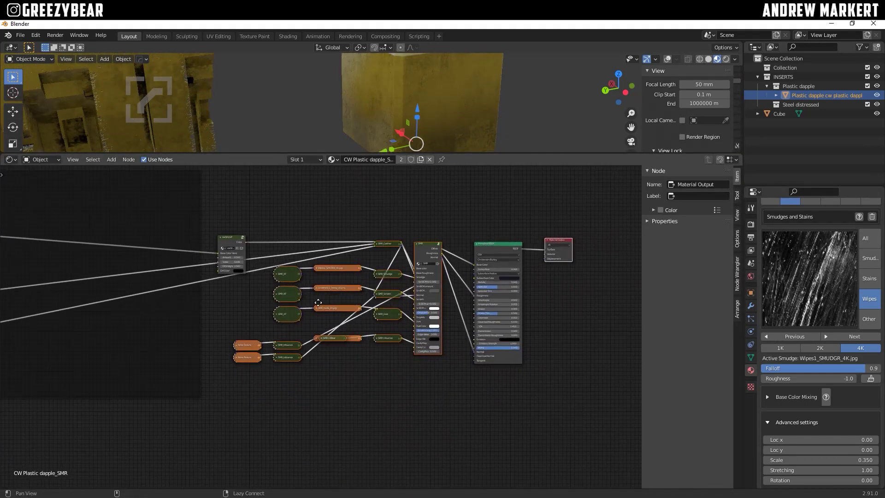
left_click_drag(306, 282, 565, 315, "alt")
left_click_drag(292, 313, 409, 327, "alt")
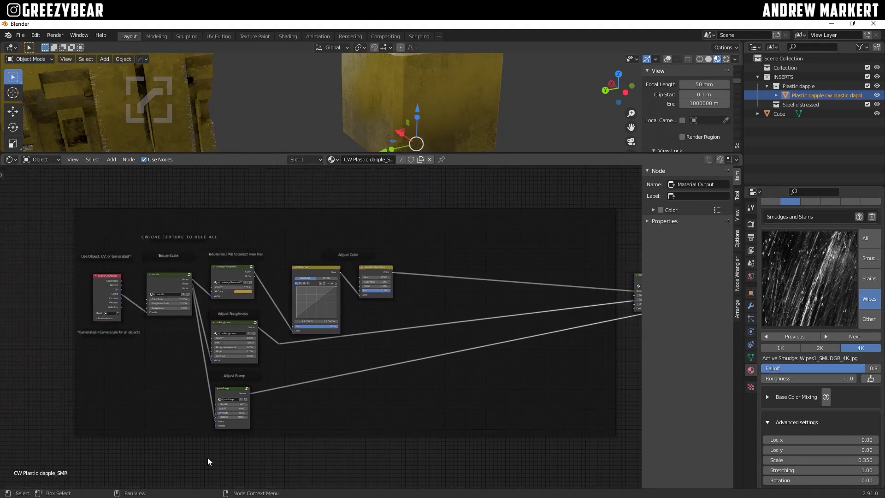
left_click_drag(500, 290, 194, 266, "alt")
left_click_drag(337, 255, 326, 223)
left_click_drag(313, 296, 218, 299, "alt")
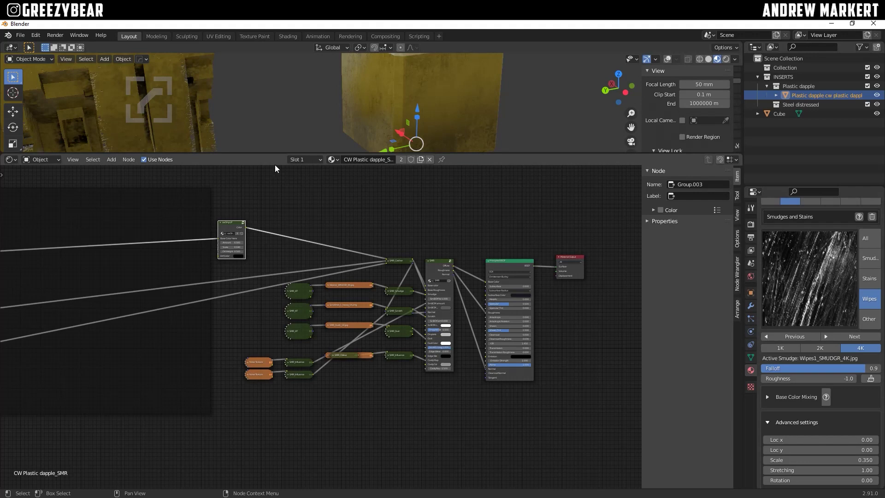
Step: Change the cw-ImageTexture node's OFF Color to a muted tan with hue 0.110 and saturation 0.516
scroll(214, 271, "left", 15, "ctrl")
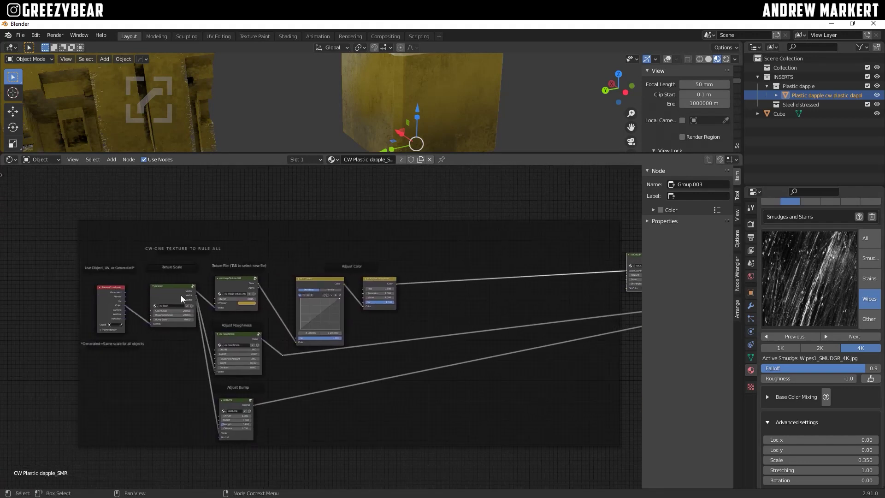
scroll(180, 295, "up", 4)
left_click(257, 294)
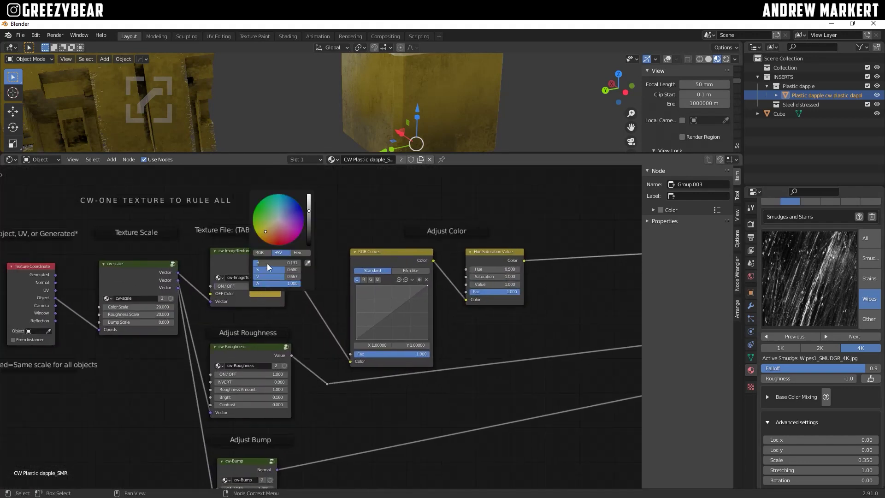
mouse_move(267, 230)
left_mouse_down()
mouse_move(290, 213)
mouse_move(272, 228)
left_mouse_up()
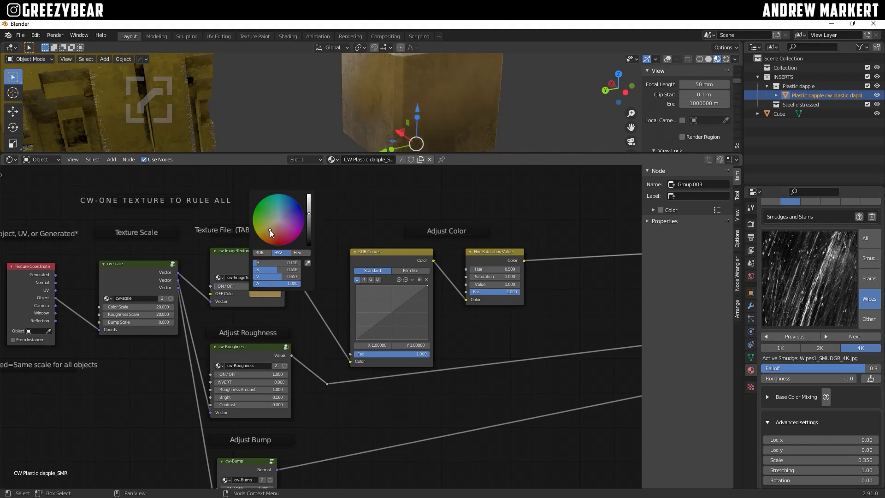
scroll(270, 230, "up", 2)
scroll(269, 229, "down", 2)
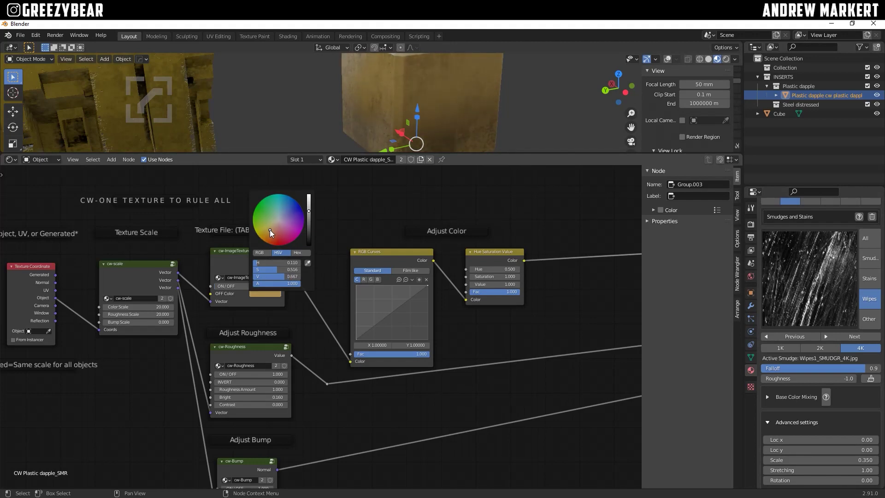
scroll(270, 230, "up", 1)
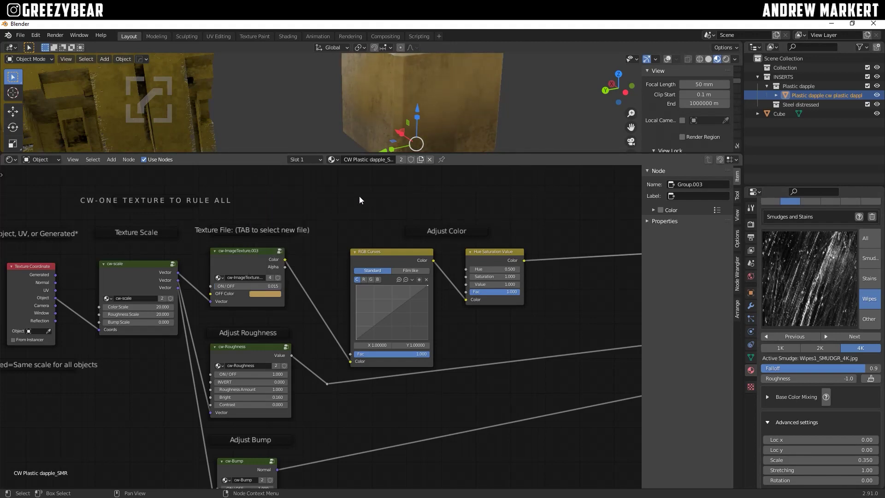
Step: Regenerate the detailed cube's worn bevel material from the recoloured plastic and inspect the cube's faces and worn edges
left_click_drag(515, 156, 515, 460)
middle_click_drag(235, 279, 357, 269)
scroll(375, 266, "down", 3)
middle_click_drag(447, 253, 473, 231)
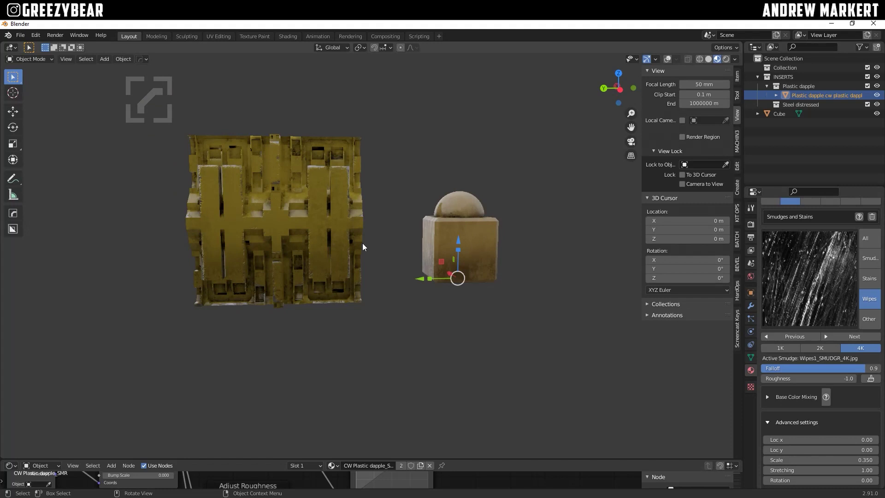
left_click(319, 226)
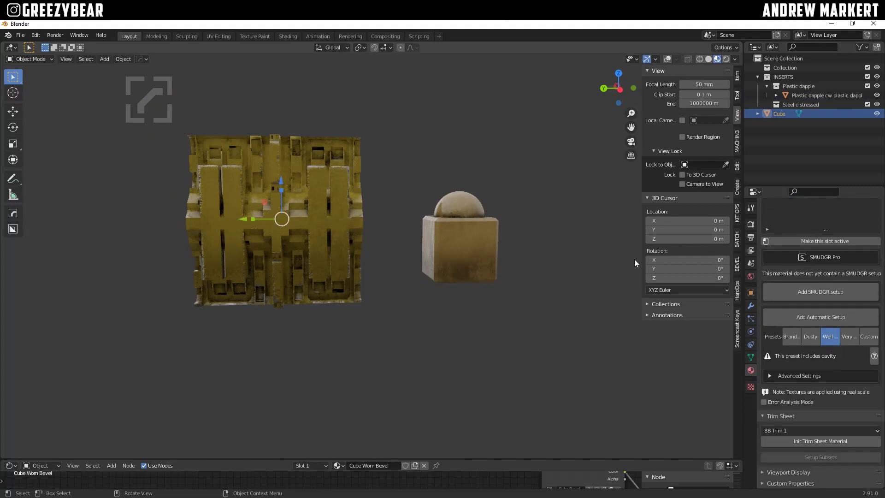
left_click(737, 264)
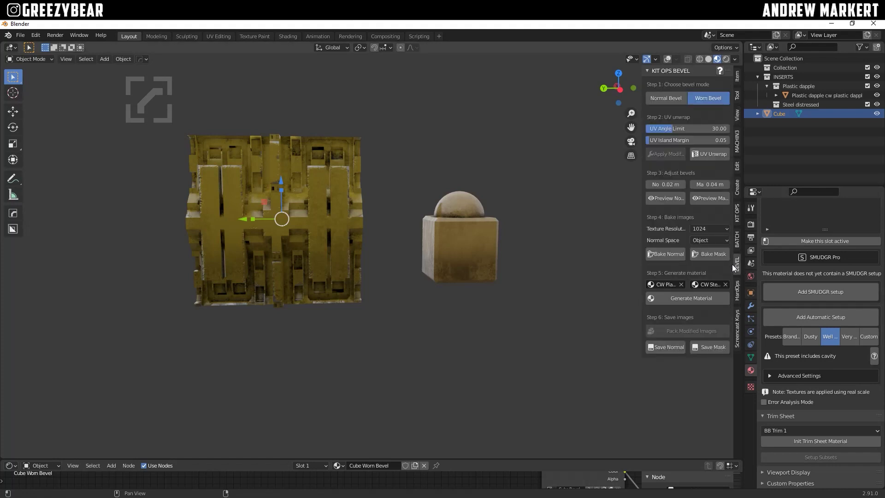
left_click(650, 298)
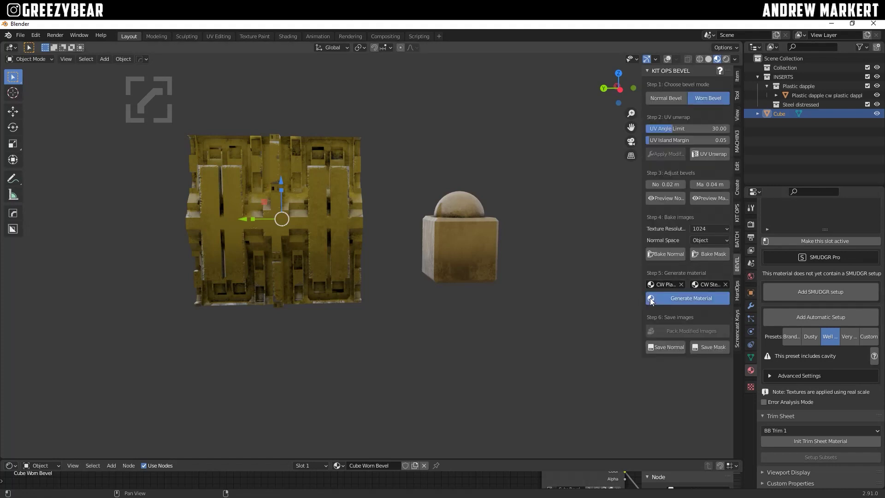
left_click(388, 189)
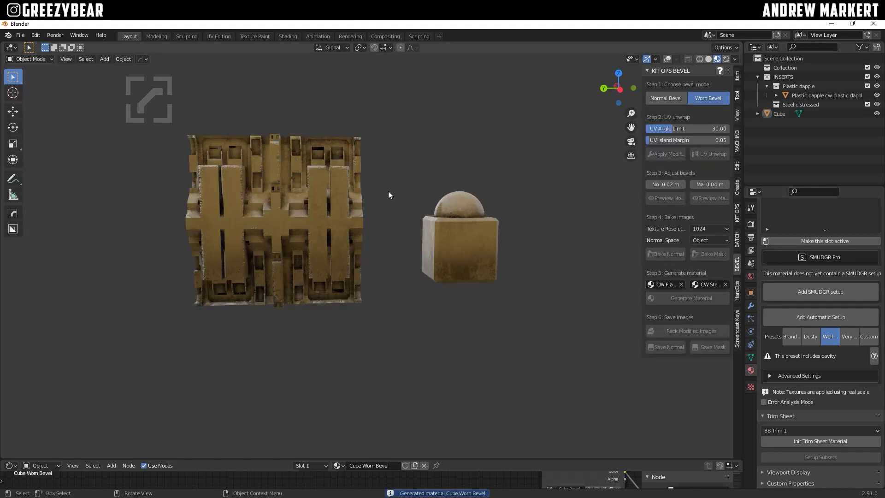
middle_click_drag(389, 190, 217, 332)
middle_click_drag(166, 169, 254, 176)
middle_click_drag(286, 218, 305, 250)
scroll(402, 231, "down", 6)
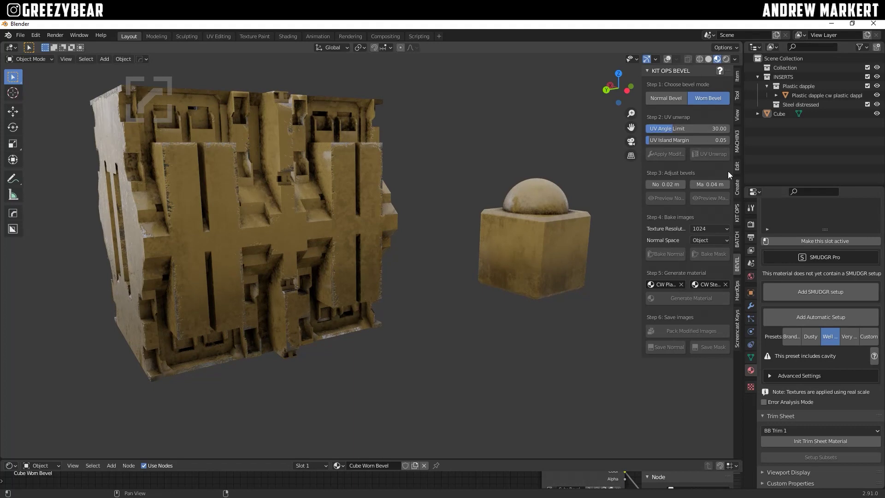
Step: Add the Plastic grub INSERT from the CW Plastic plus paint KPACK and move it away from the detailed cube
left_click(738, 218)
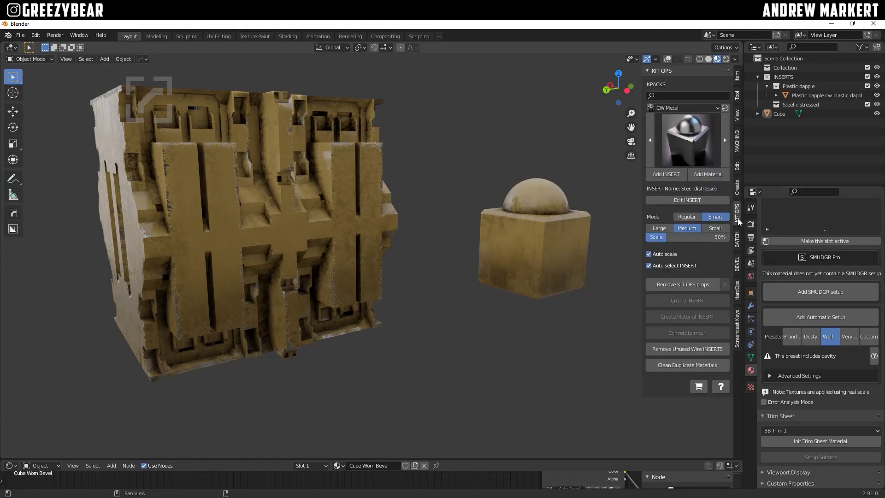
left_click(666, 108)
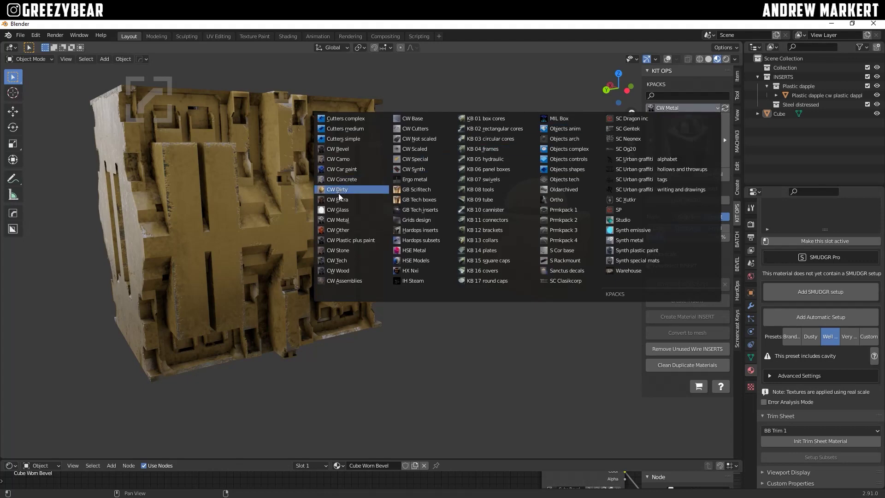
left_click(343, 240)
left_click(686, 143)
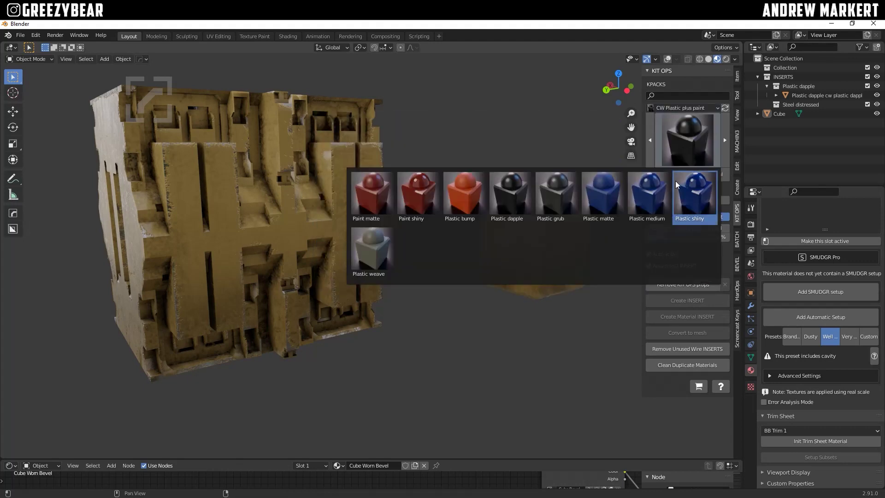
left_click(555, 192)
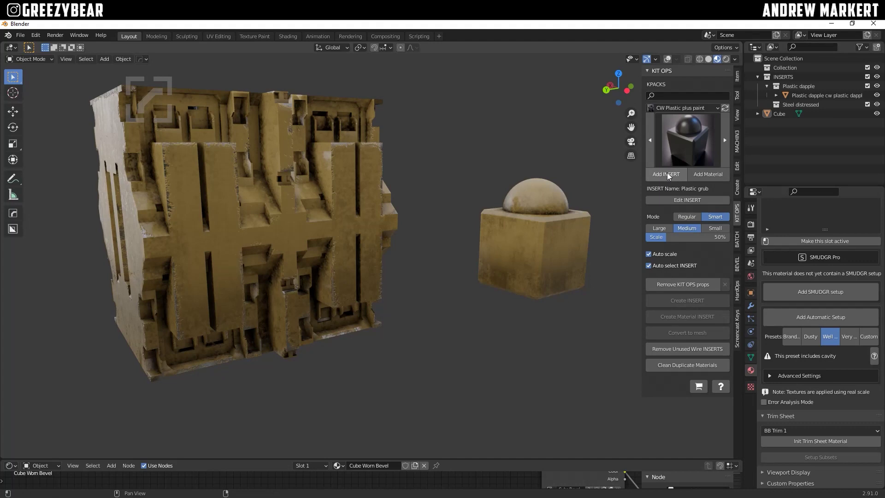
left_click(666, 174)
left_click_drag(204, 227, 461, 189)
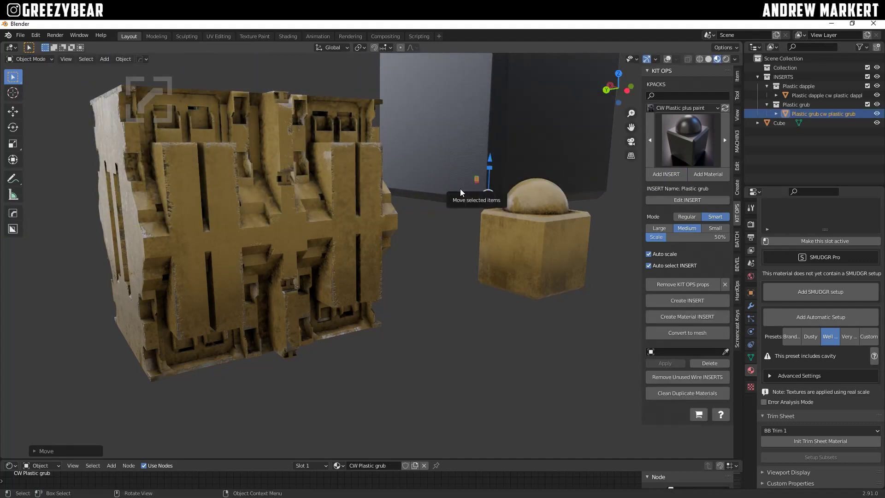
Step: Generate the detailed cube's worn bevel material with CW Plastic grub as the base material
left_click(356, 227)
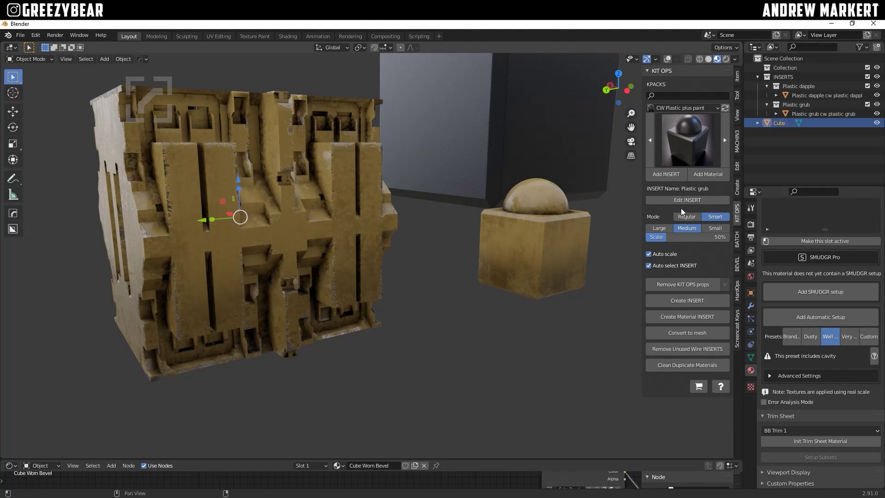
left_click(737, 264)
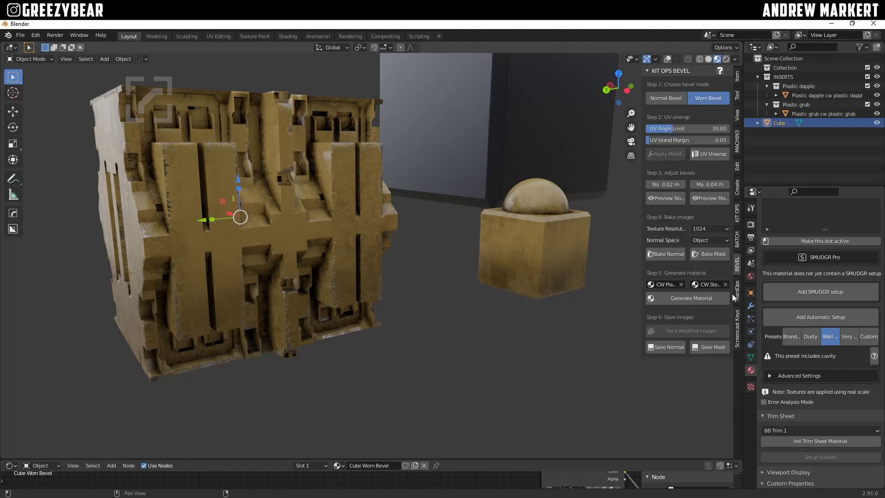
left_click(654, 287)
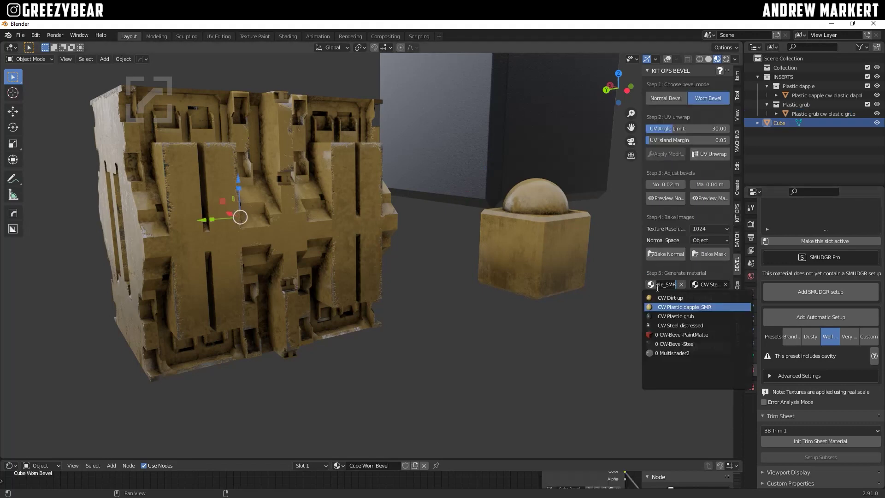
left_click(660, 317)
left_click(661, 299)
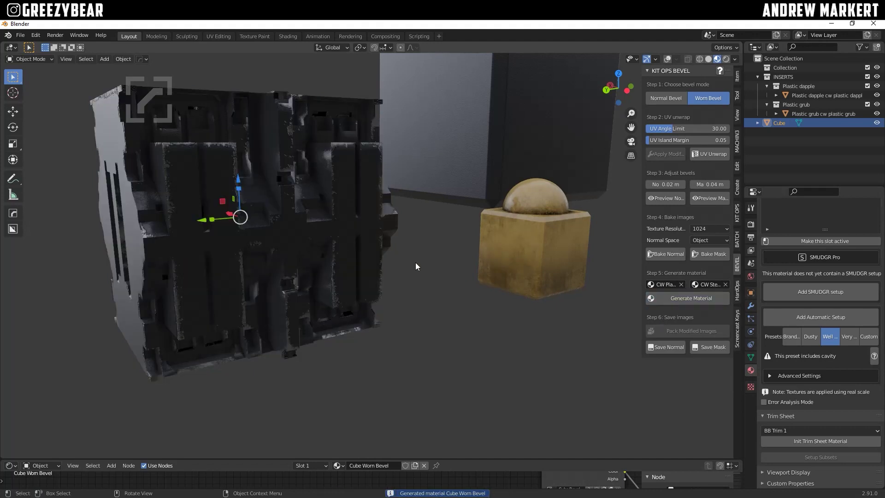
Step: Delete the large Plastic grub sample and undo the deletion
left_click(499, 160)
key("x")
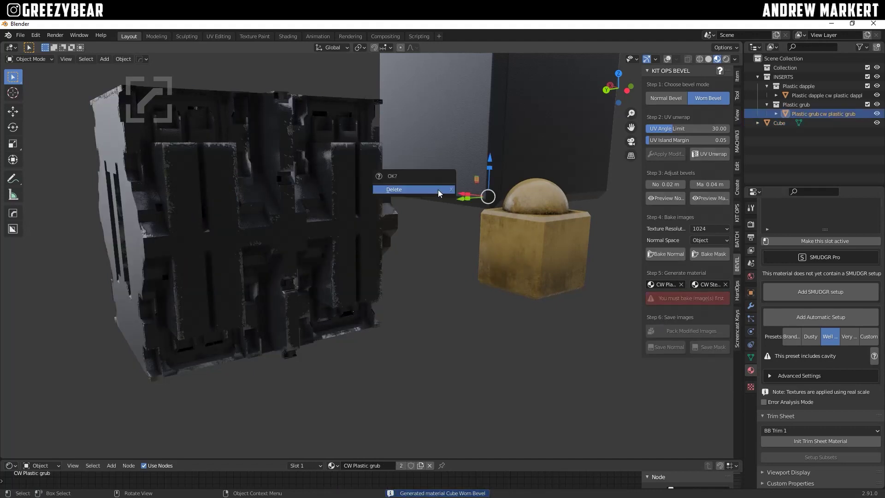
left_click(438, 190)
middle_click_drag(237, 251, 291, 252)
key("ctrl+z")
Step: Delete the Plastic dapple and Plastic grub sample objects and reselect the detailed cube
left_click(421, 262)
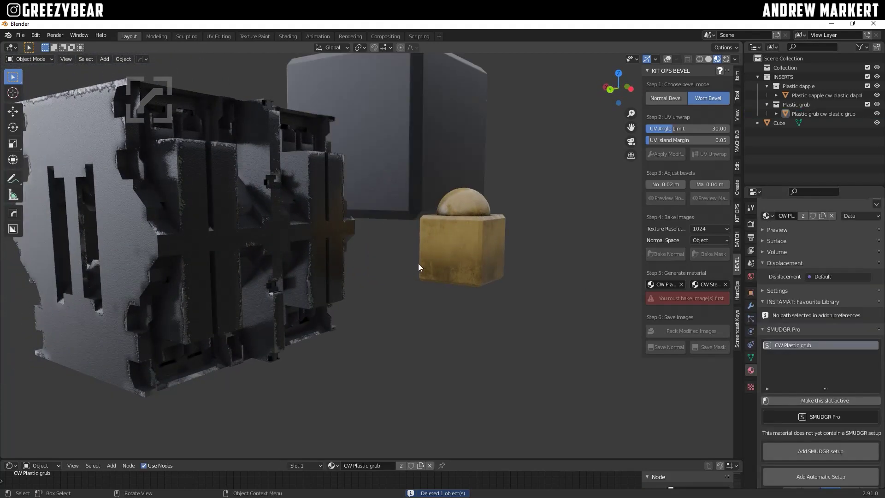
key("x")
left_click(436, 280)
left_click(386, 174)
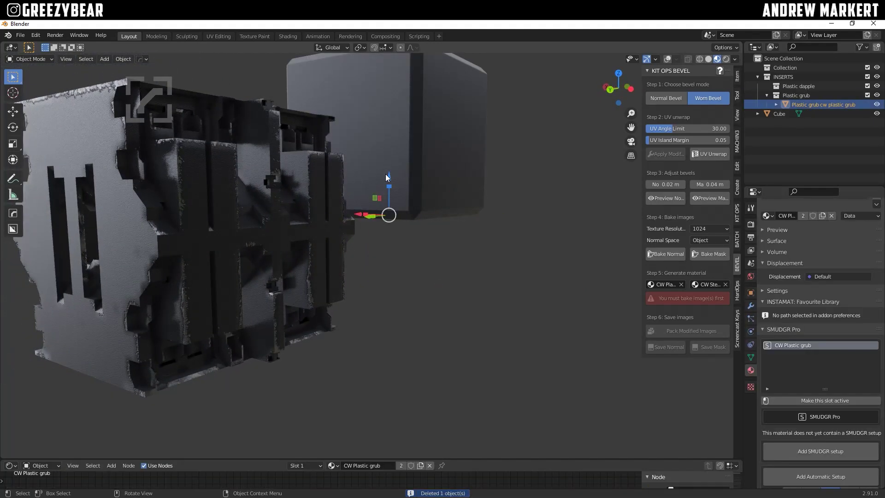
key("x")
left_click(385, 173)
left_click(329, 246)
middle_click_drag(443, 262, 380, 259)
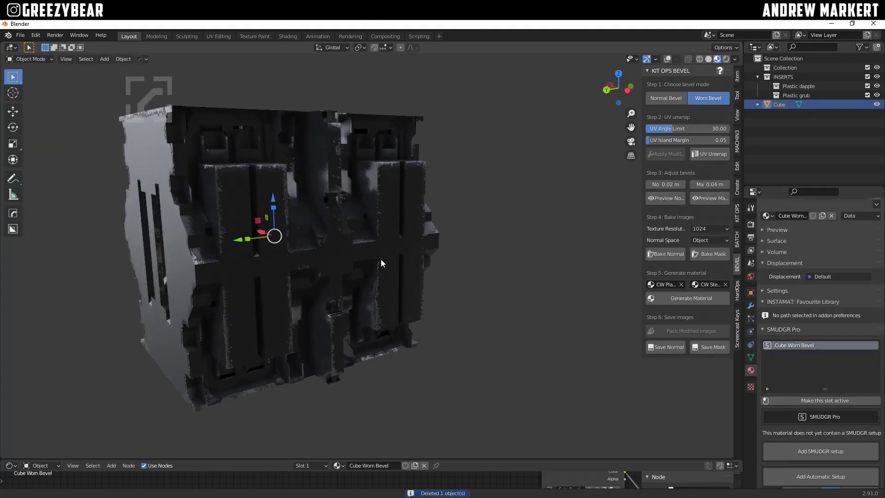
Step: Add the CW Gunmetal INSERT from the CW Bevel KPACK and move it away from the cube
left_click(738, 212)
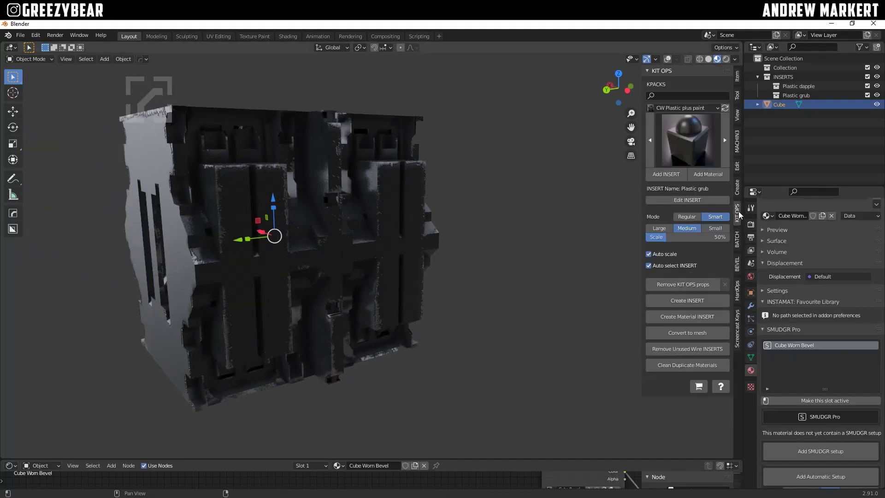
left_click(684, 109)
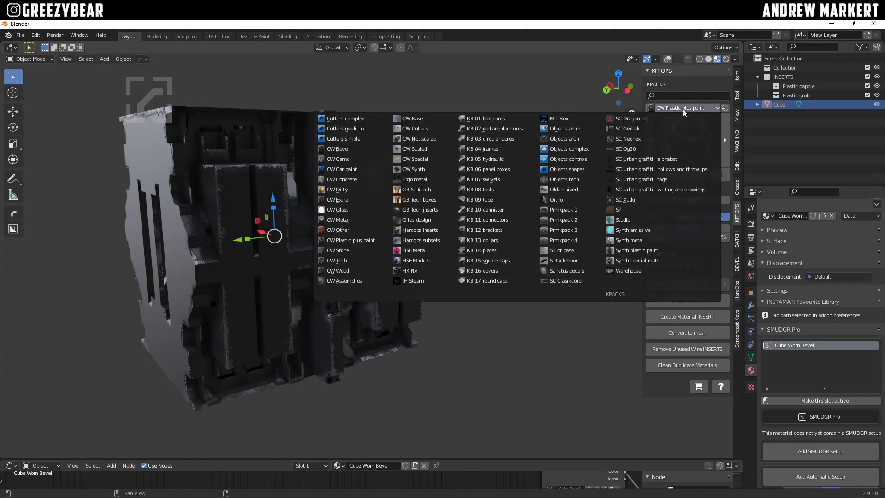
left_click(373, 149)
left_click(688, 152)
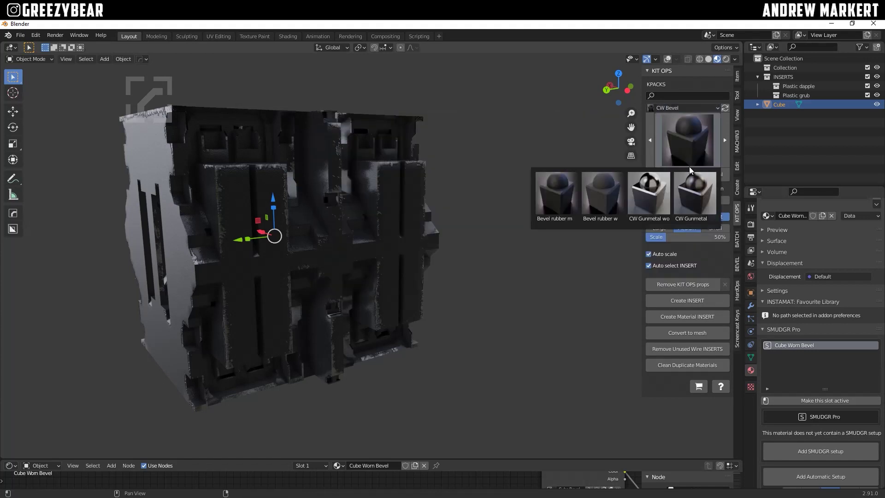
left_click(693, 195)
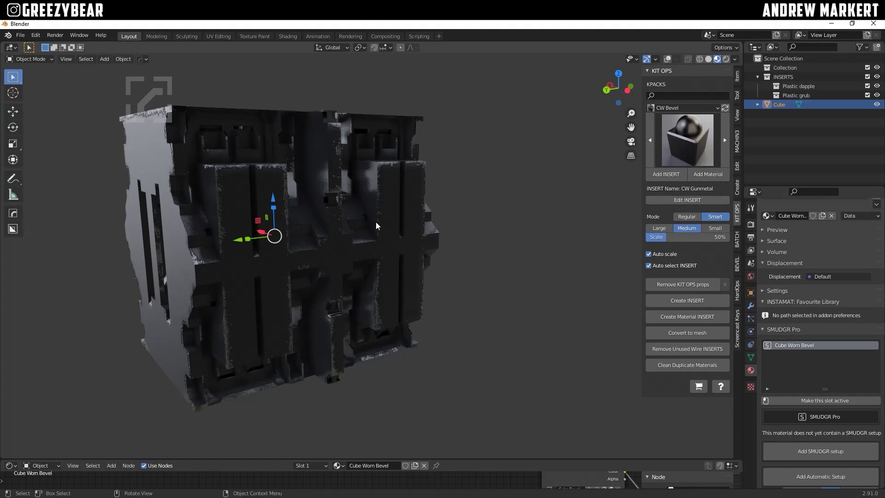
left_click(666, 174)
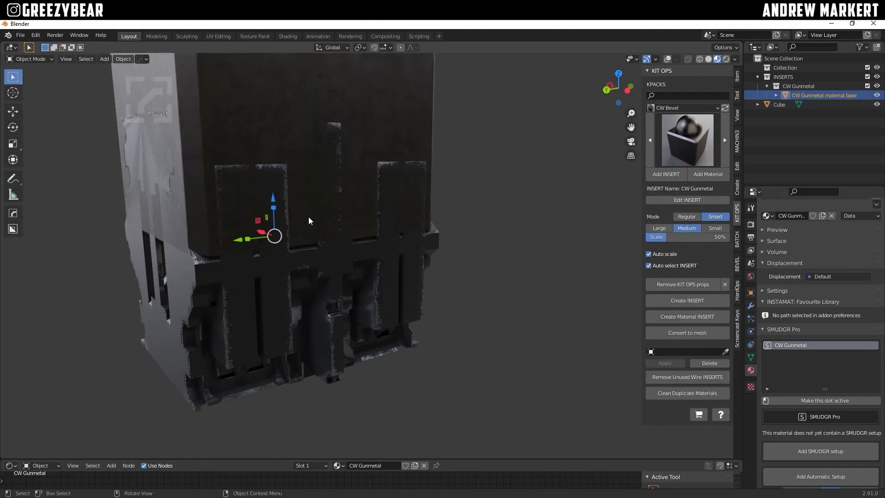
left_click_drag(232, 242, 491, 213)
Step: Add the CW Gunmetal worn INSERT and place it beside the CW Gunmetal sample
left_click(688, 155)
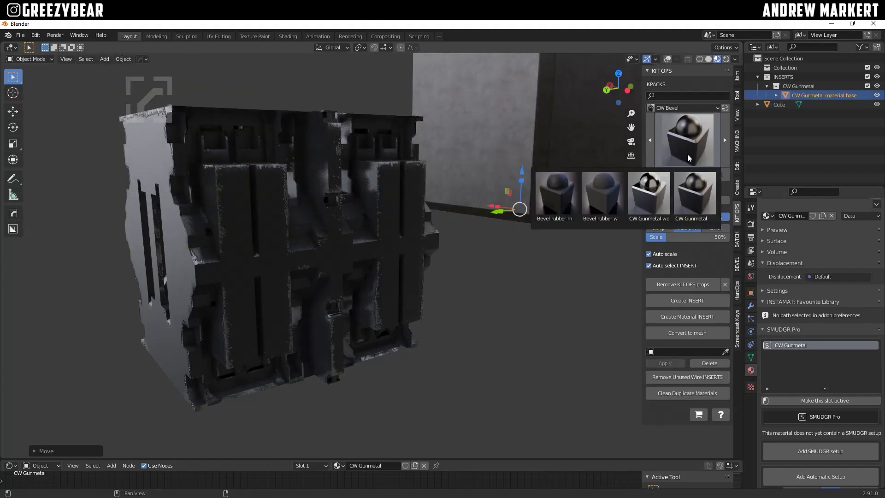
left_click(647, 199)
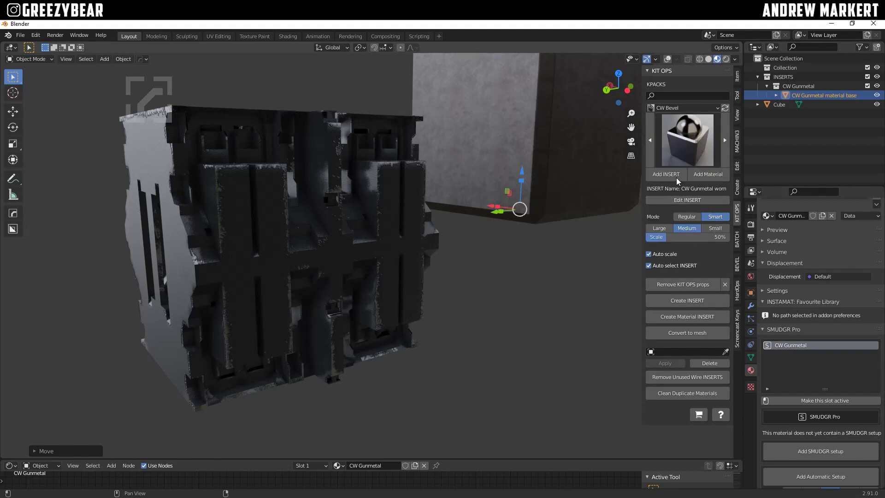
left_click(660, 173)
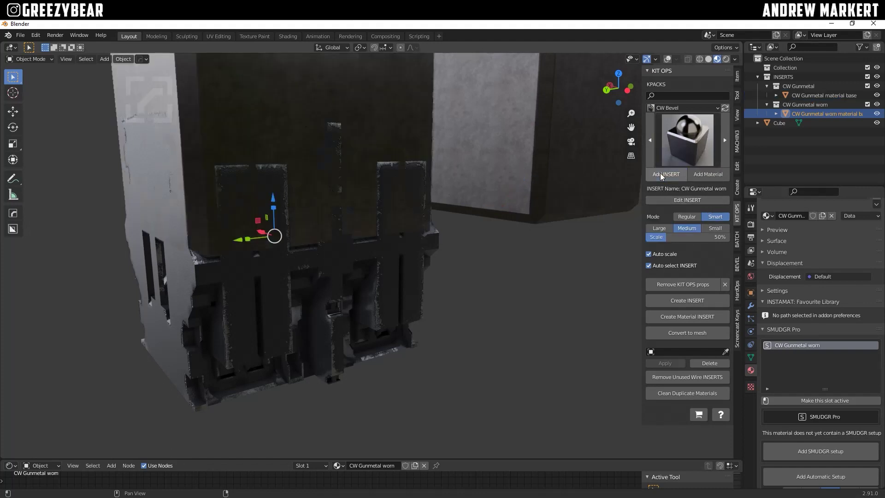
key("g")
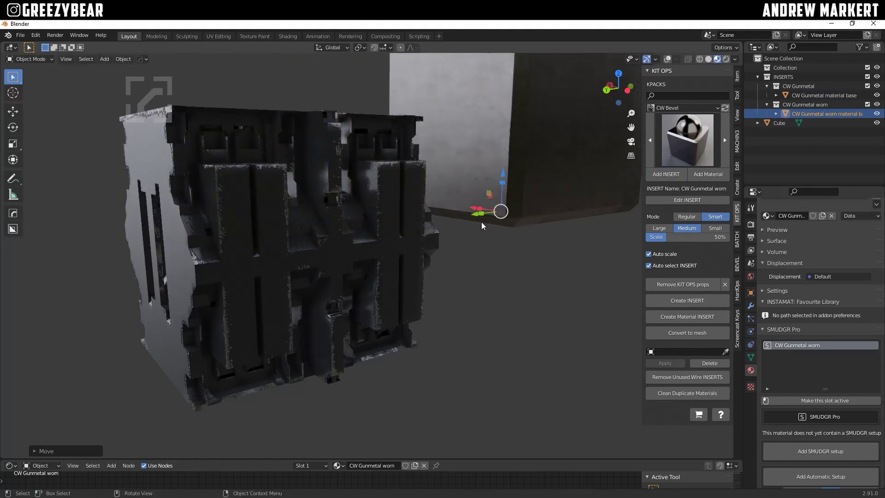
left_click(537, 253)
Step: Move both gunmetal samples together farther away from the detailed cube
scroll(439, 278, "down", 3)
left_click(469, 137)
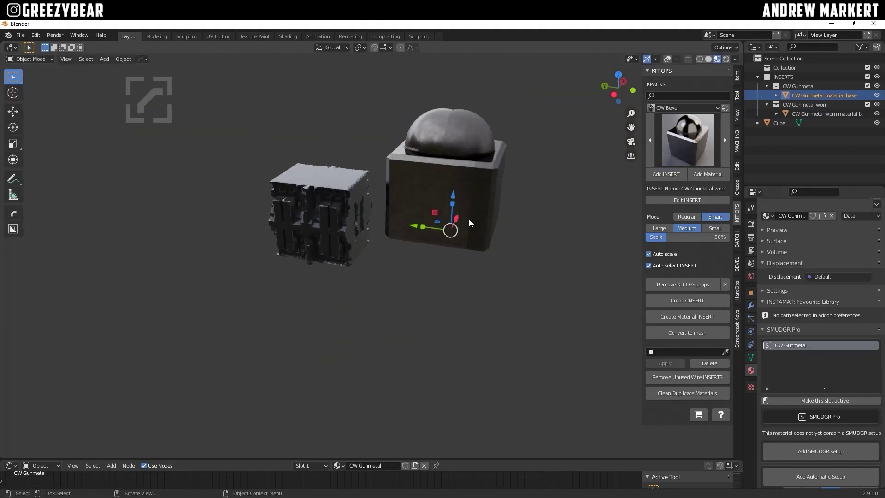
left_click(409, 127, "shift")
left_click(486, 251)
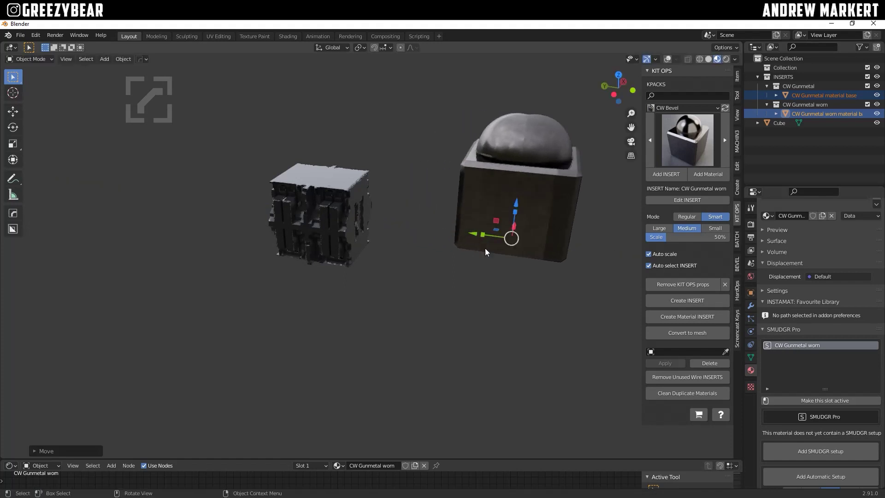
left_click(548, 153)
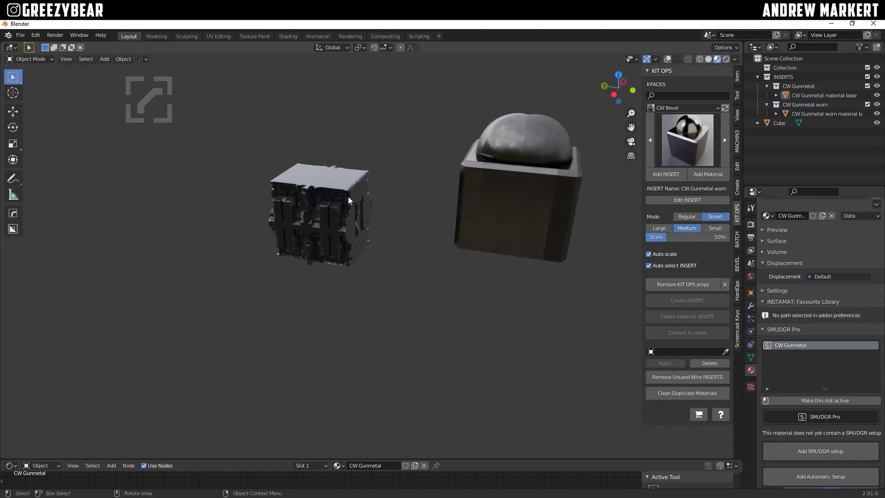
Step: Generate the cube's worn bevel material with CW Gunmetal as the base and CW Gunmetal worn as the edge material
left_click(334, 185)
left_click(738, 263)
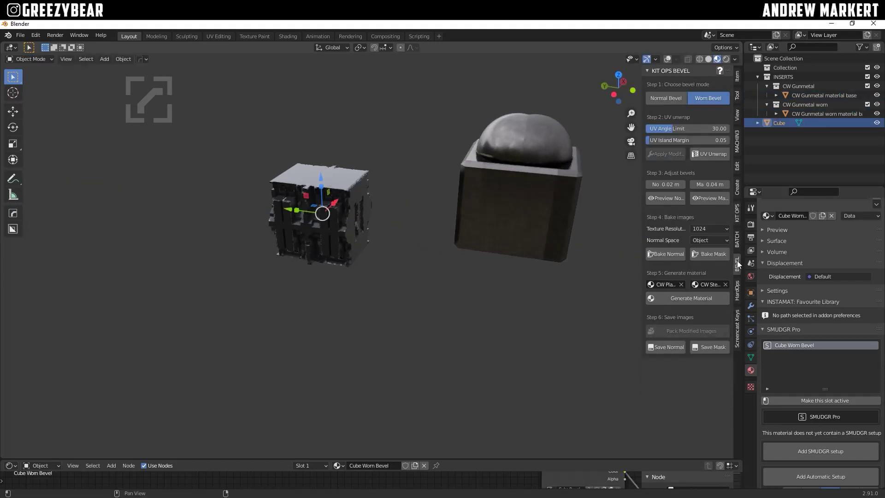
left_click(656, 286)
key("Up")
key("Up")
key("Up")
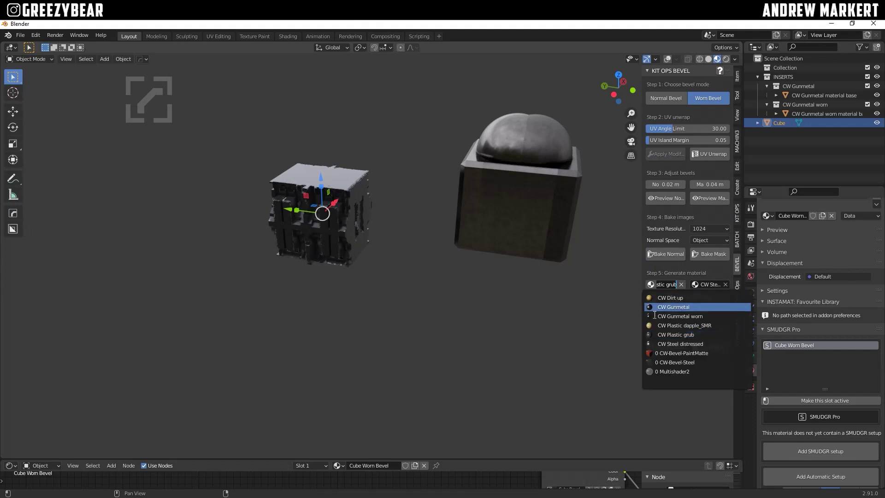
key("Down")
key("Return")
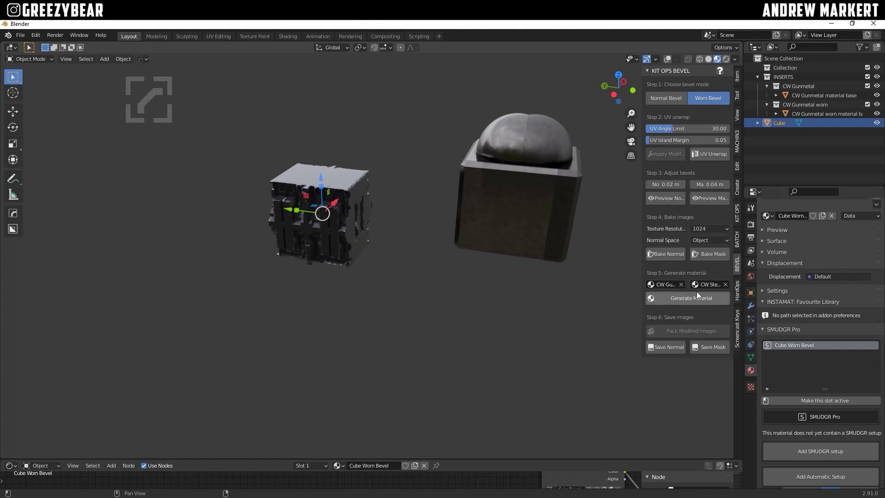
left_click(695, 284)
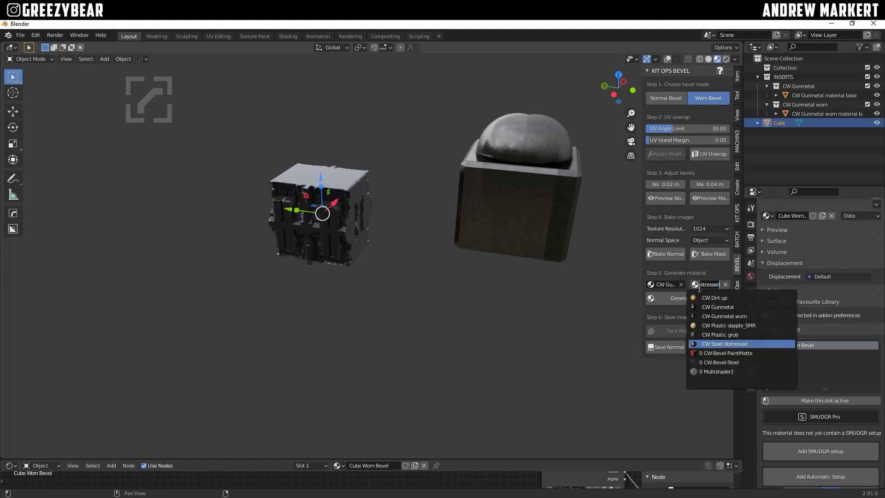
left_click(695, 315)
left_click(664, 297)
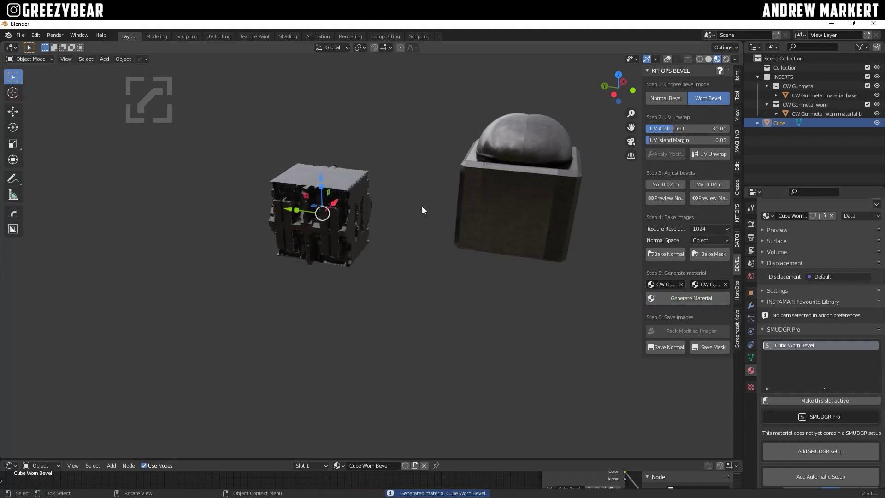
Step: Set the Bump node's strength to 0.15 in the Cube Worn Bevel material and enlarge the 3D viewport again
middle_click_drag(356, 185, 341, 282)
scroll(377, 294, "up", 2)
scroll(377, 294, "down", 3)
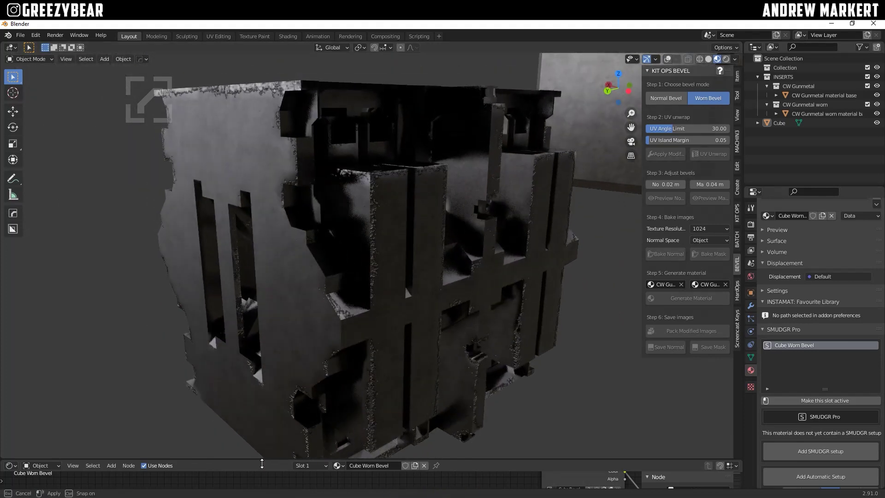
left_click(341, 282)
left_click_drag(336, 460, 336, 240)
middle_click_drag(336, 291, 115, 332)
scroll(302, 349, "up", 4)
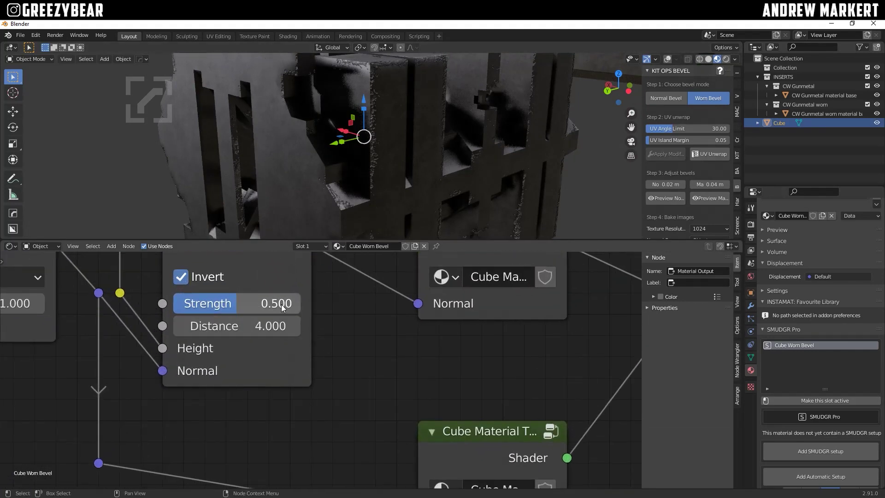
left_click(295, 303)
type(".15")
key("Return")
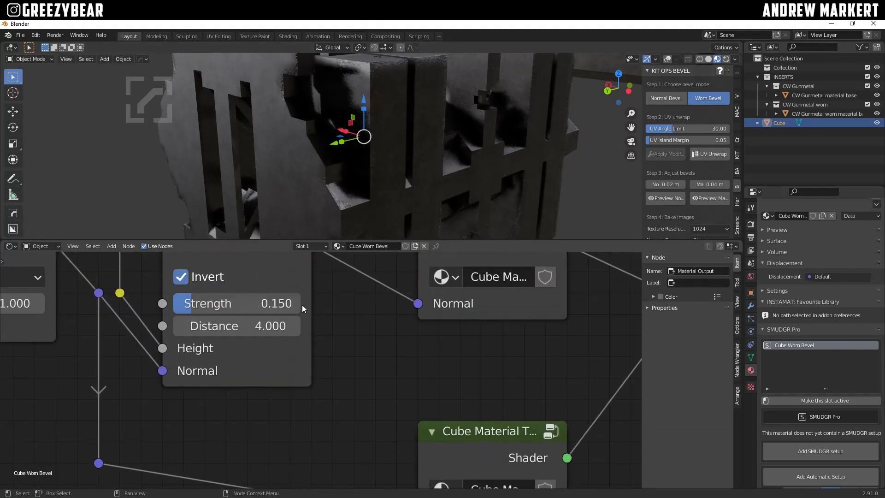
left_click_drag(406, 240, 405, 415)
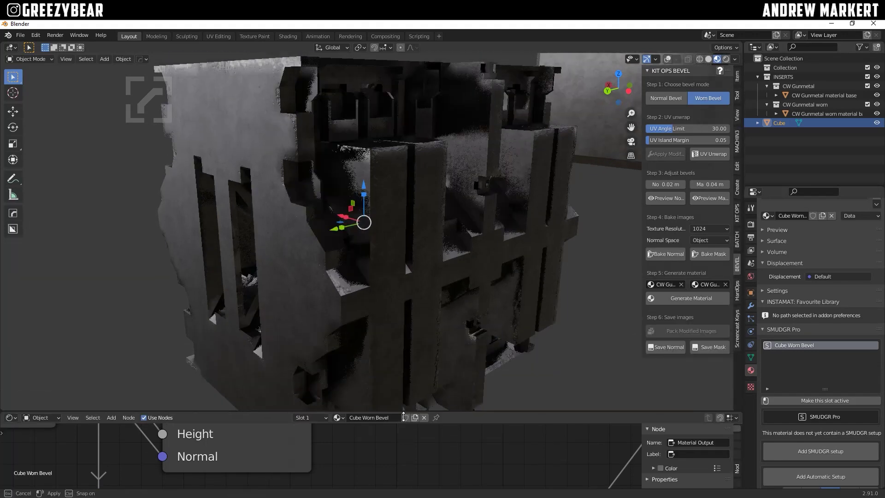
Step: Delete the CW Gunmetal worn and CW Gunmetal sample objects next to the cube
middle_click_drag(359, 226, 407, 235)
scroll(387, 251, "up", 4)
middle_click_drag(469, 264, 451, 255)
left_click(515, 206)
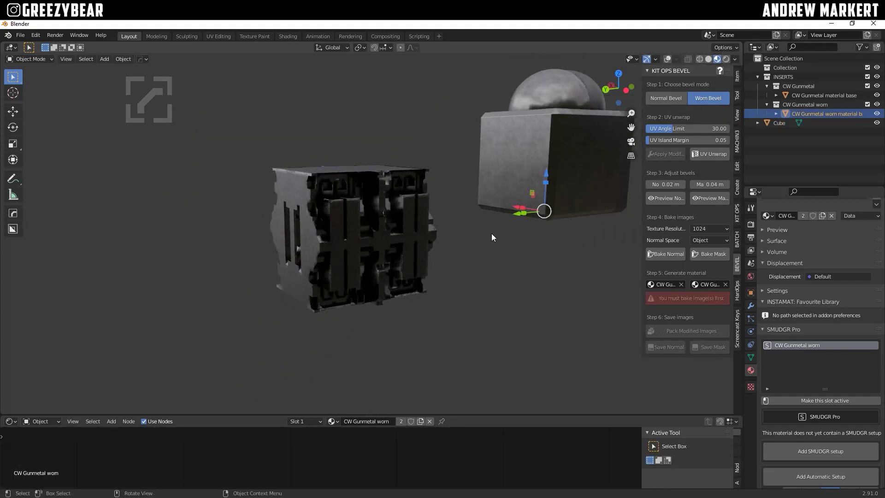
key("x")
left_click(491, 234)
left_click(512, 209)
key("x")
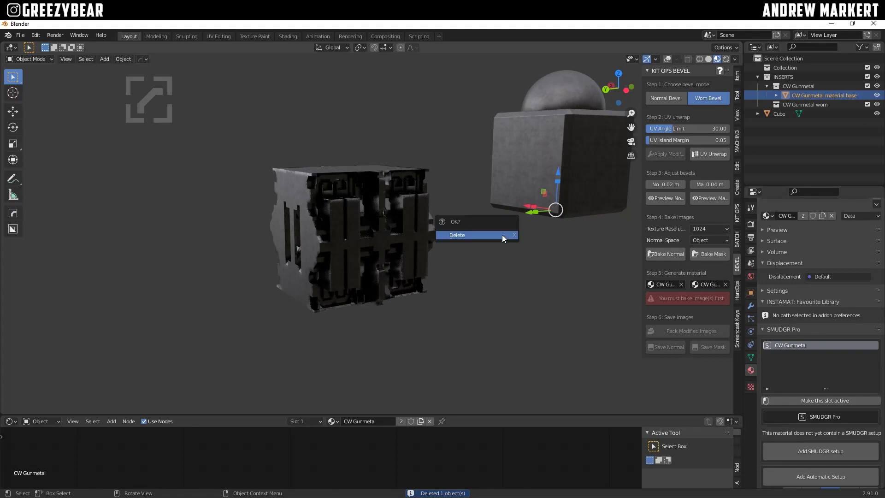
left_click(465, 235)
Step: Inspect the gunmetal cube's faces and worn bevel edges from near and far
middle_click_drag(502, 235, 307, 239, "shift")
scroll(336, 228, "up", 4)
scroll(335, 223, "down", 2)
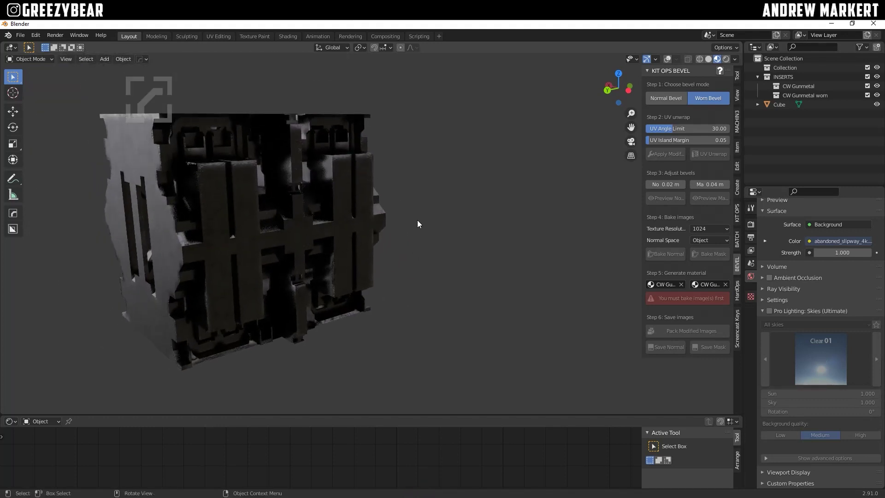
middle_click_drag(418, 224, 338, 266)
scroll(350, 230, "up", 5)
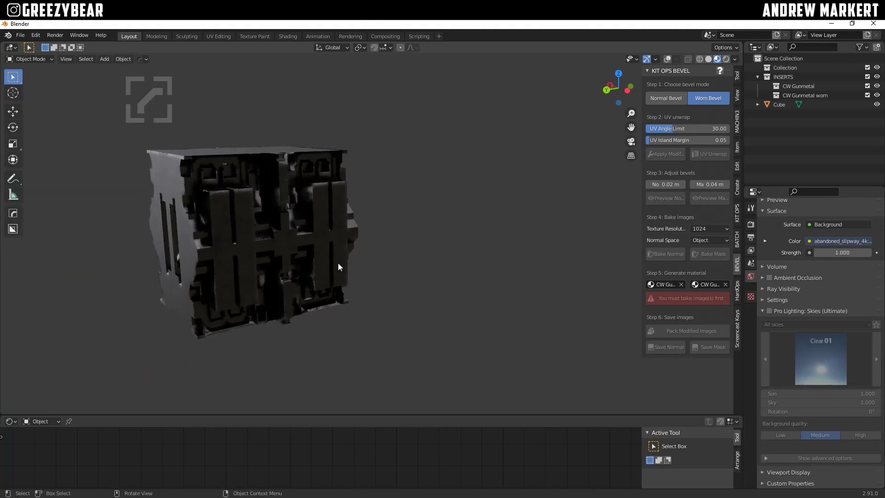